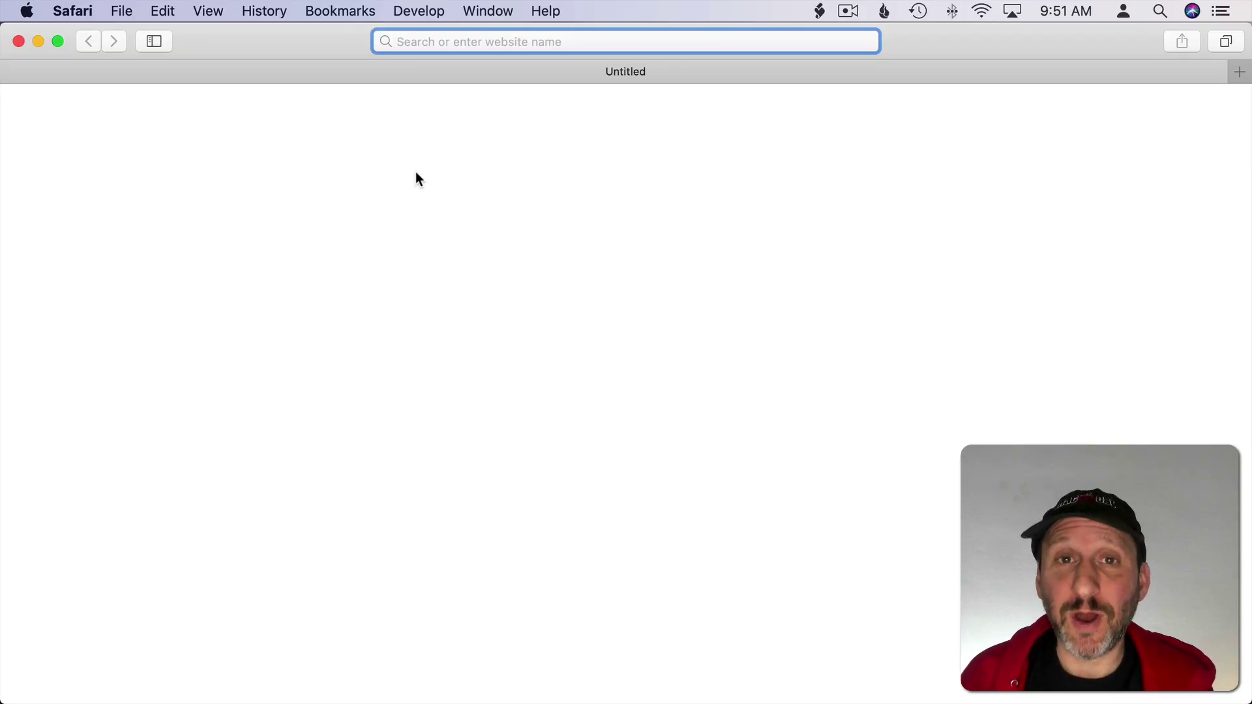
Search site:wikipedia.com apple to get apple results only from wikipedia.com.
{"action": "type", "text": "si"}
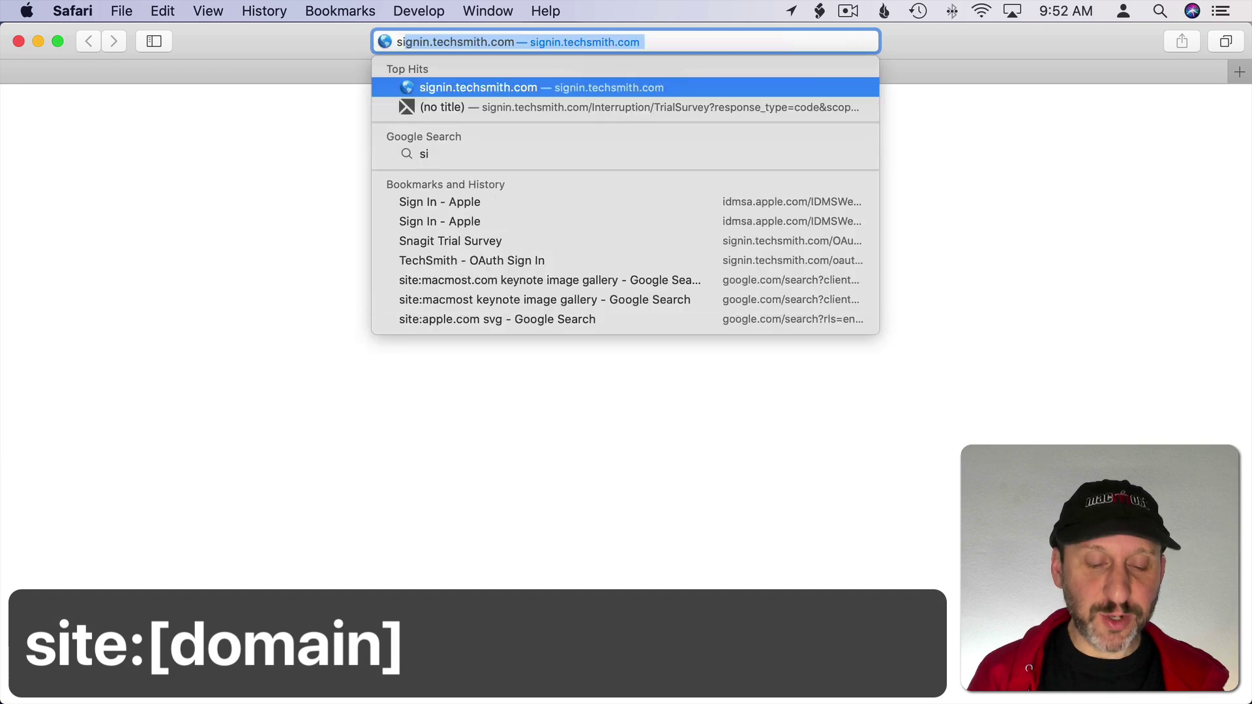
{"action": "type", "text": "te:"}
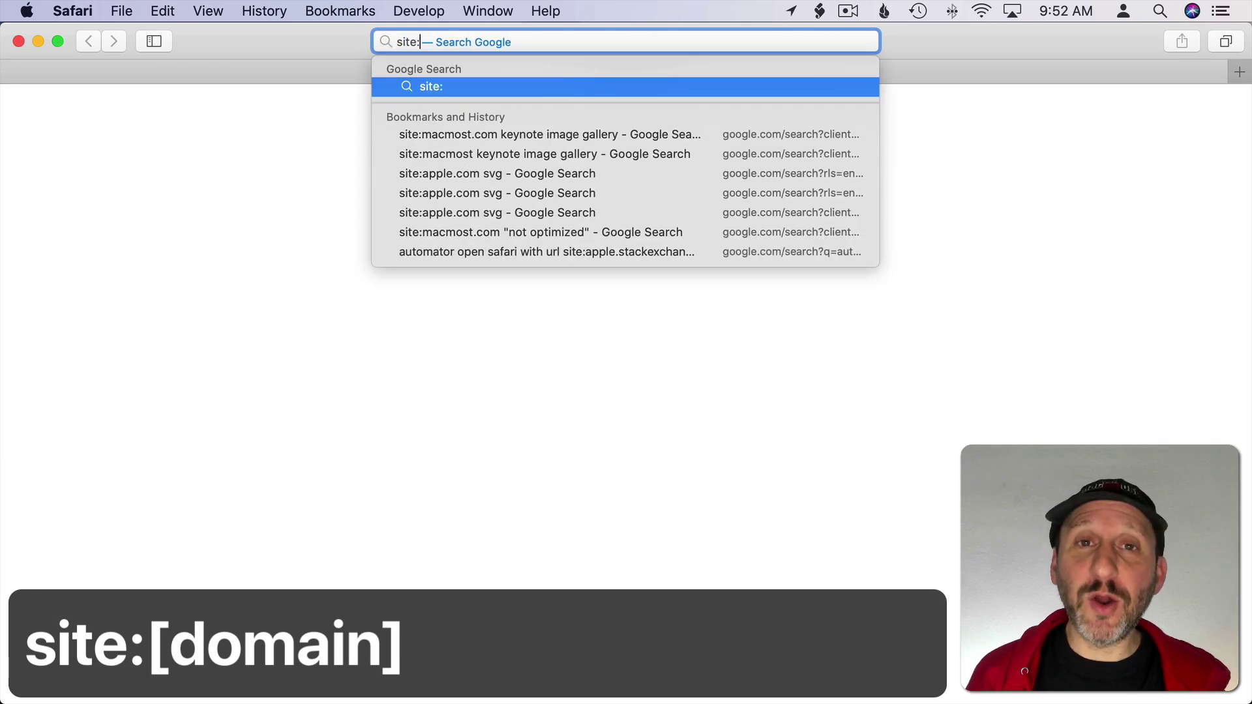
{"action": "type", "text": "wikipedia.com"}
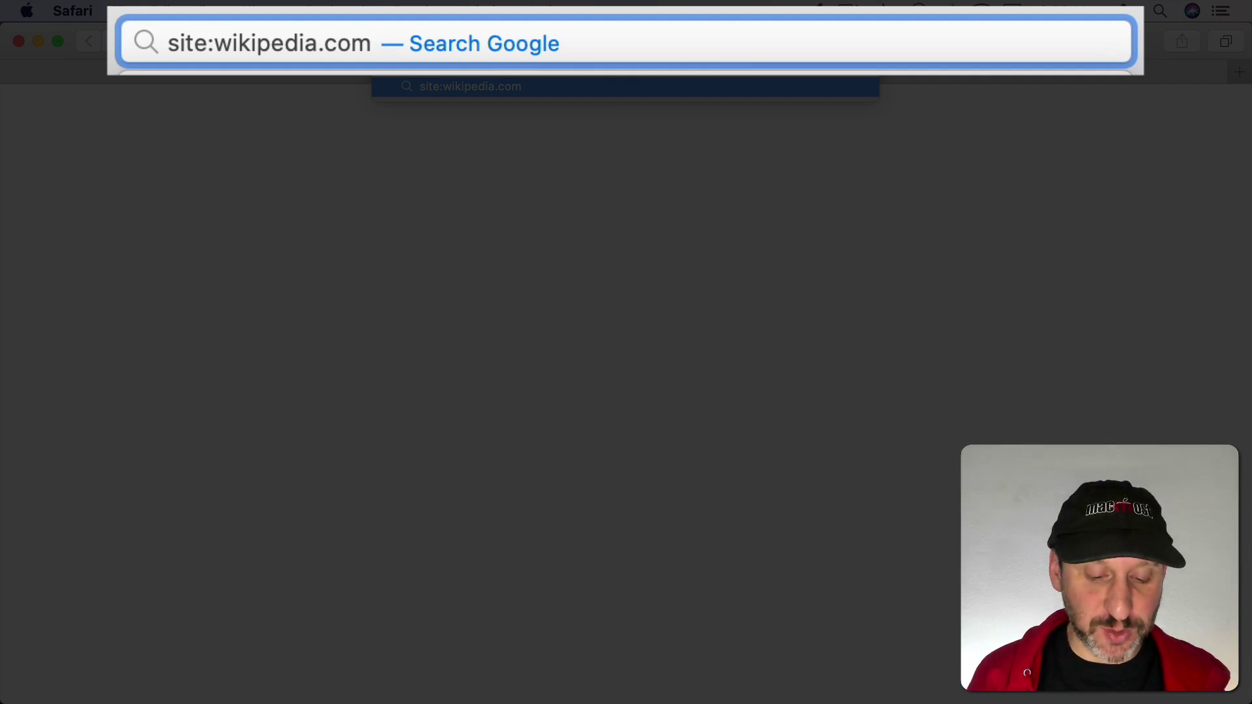
{"action": "type", "text": "apple"}
{"action": "key", "text": "Return"}
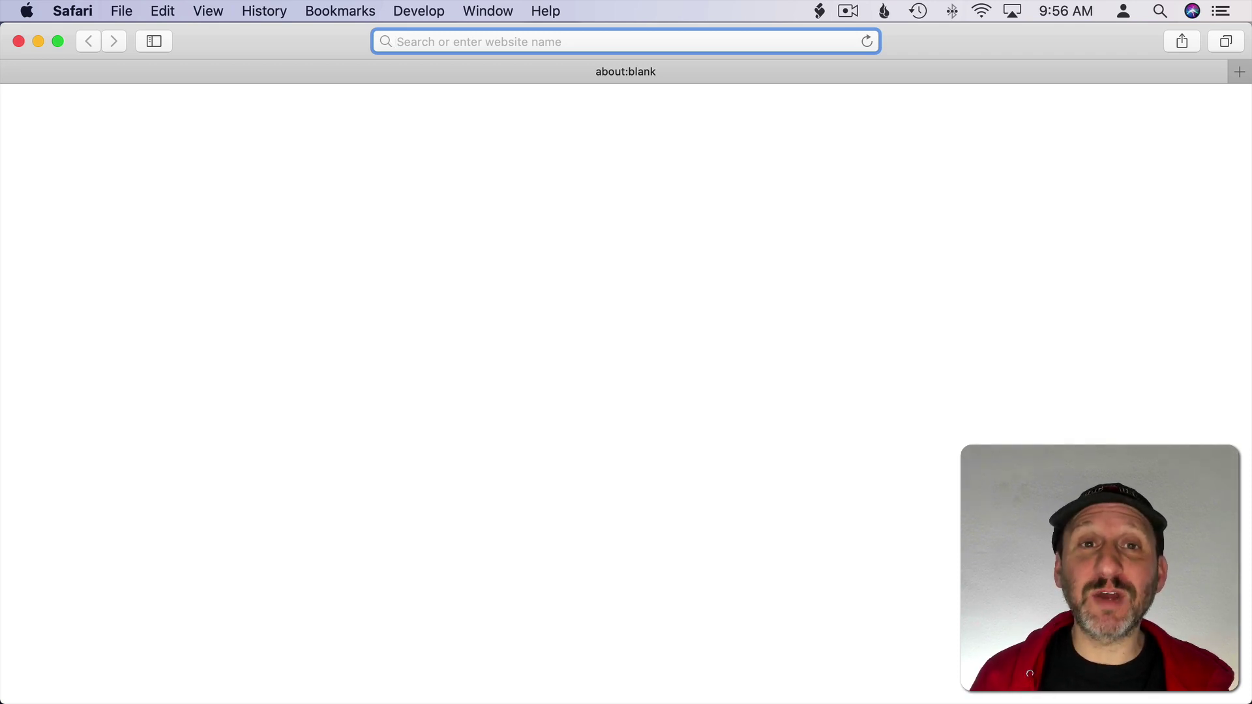
Search the exact quoted phrase "the war of 1812".
{"action": "type", "text": "\"the war of 1812\""}
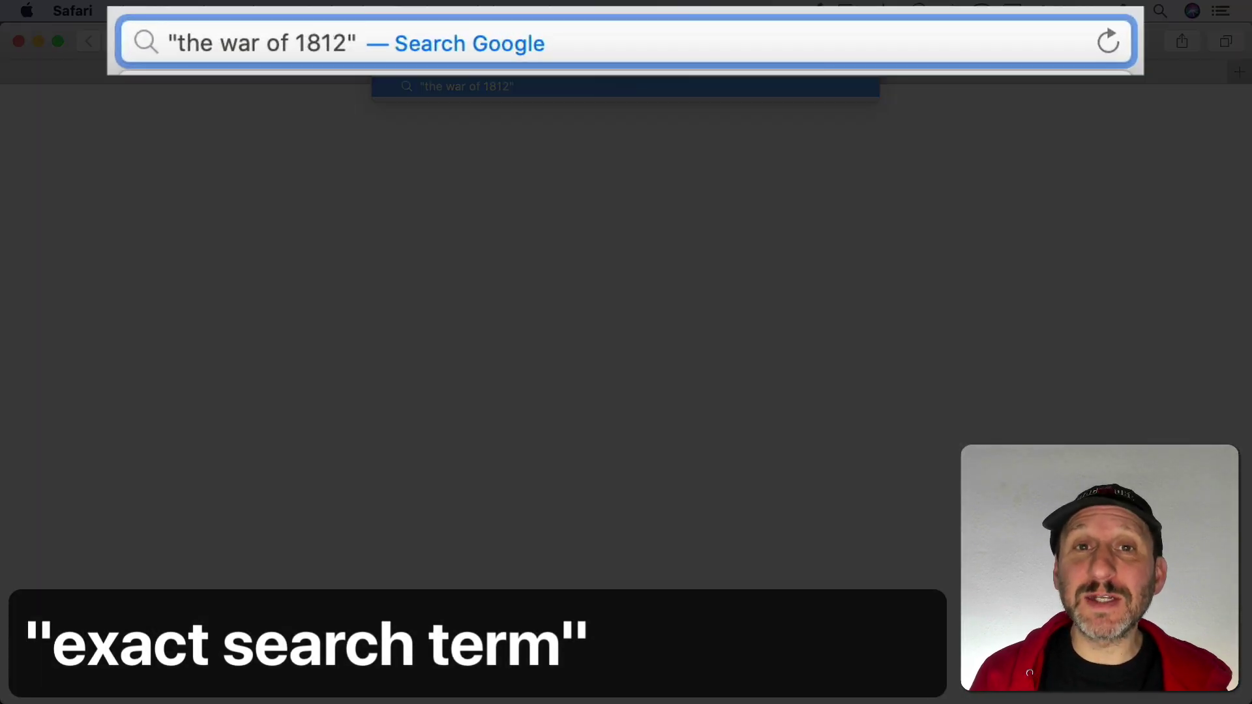
{"action": "key", "text": "BackSpace"}
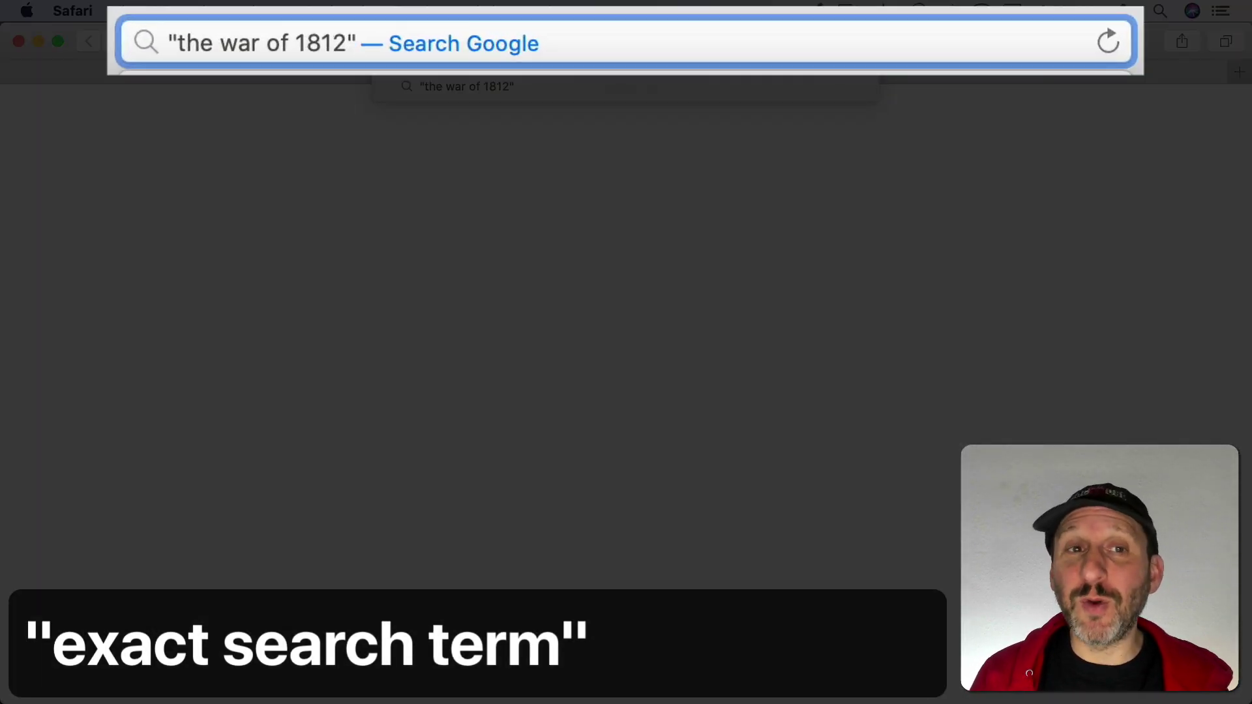
{"action": "key", "text": "Return"}
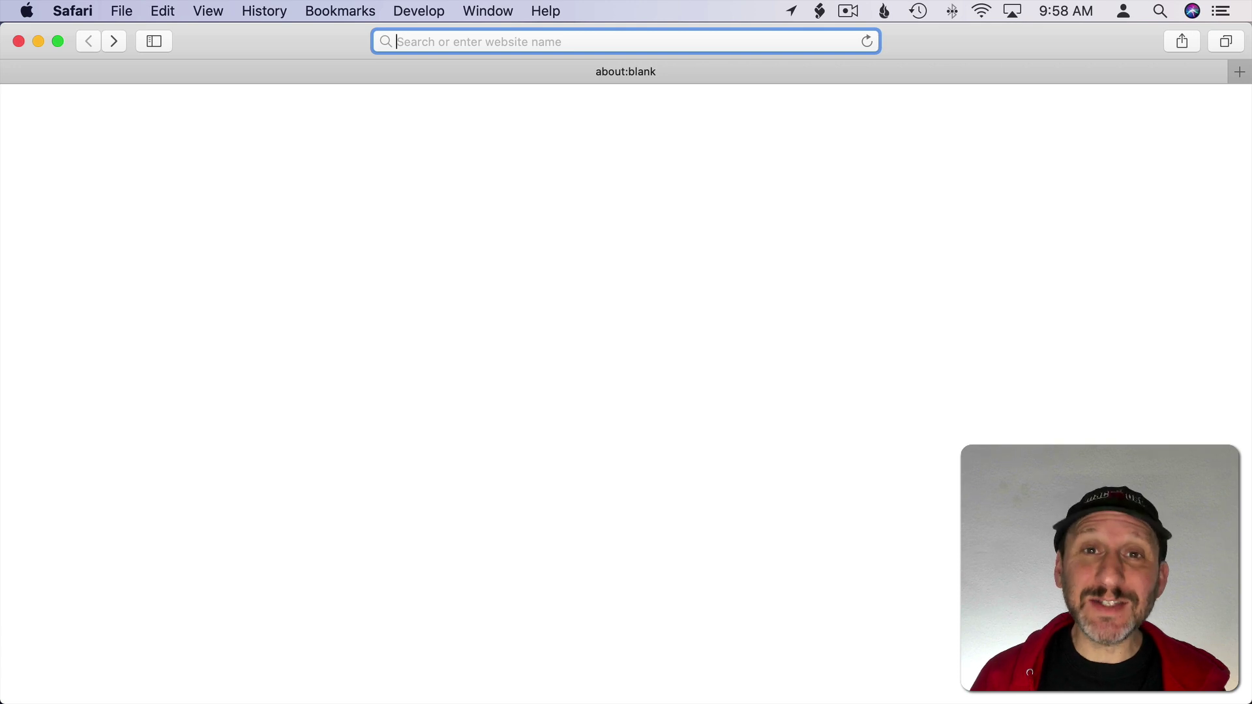
Search airpods -pro, scroll the results, and place the cursor before 'pro' in the query.
{"action": "type", "text": "airpods -pro"}
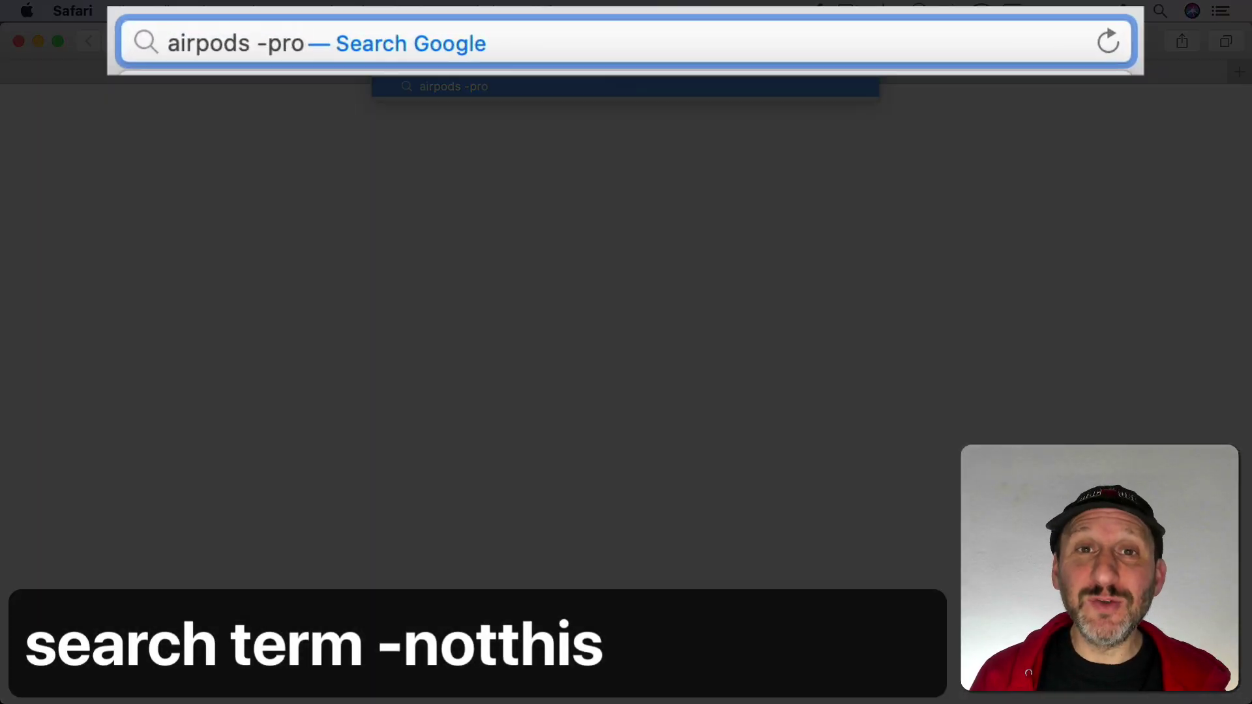
{"action": "key", "text": "Return"}
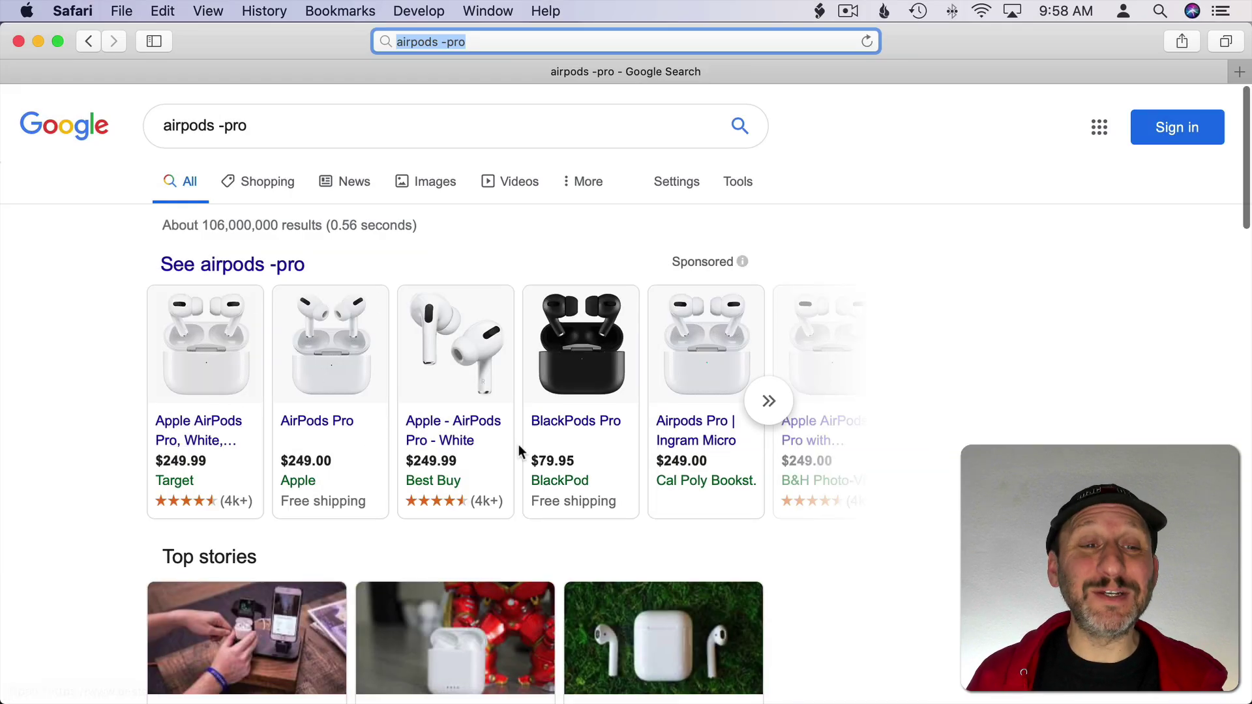
{"action": "scroll", "coordinate": [519, 444], "scroll_direction": "down", "scroll_amount": 1}
{"action": "scroll", "coordinate": [518, 444], "scroll_direction": "down", "scroll_amount": 10}
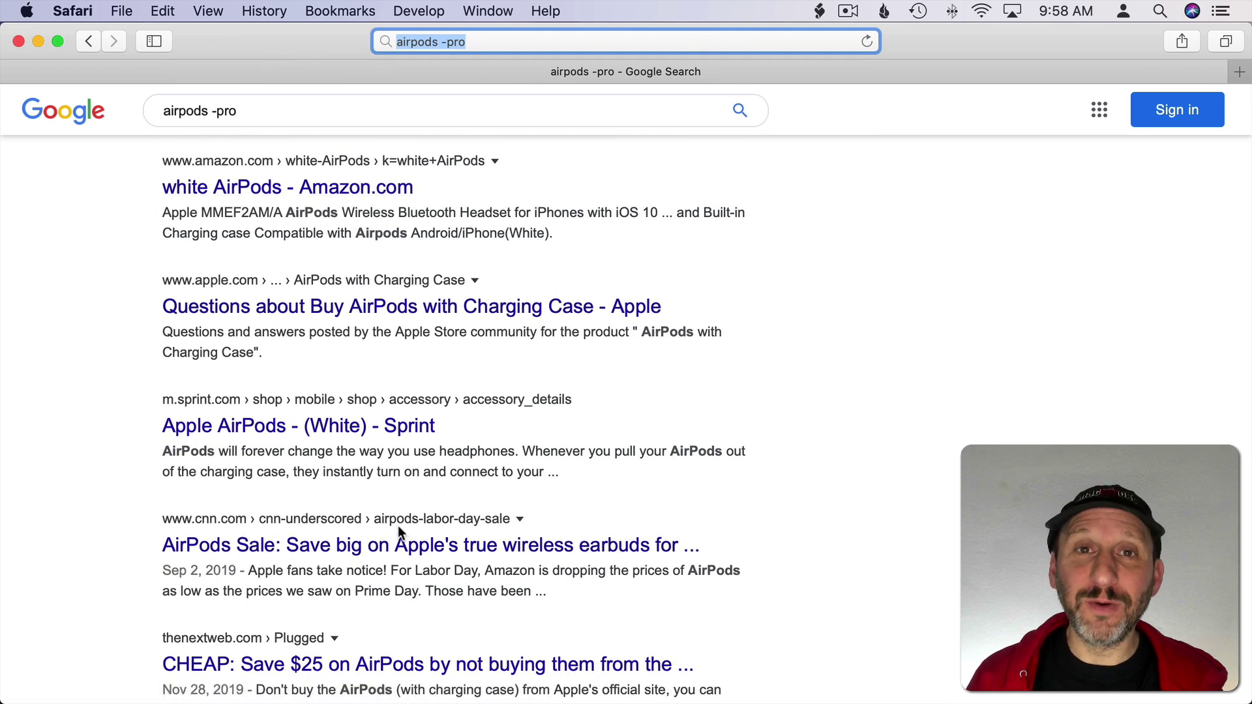
{"action": "left_click", "coordinate": [443, 42]}
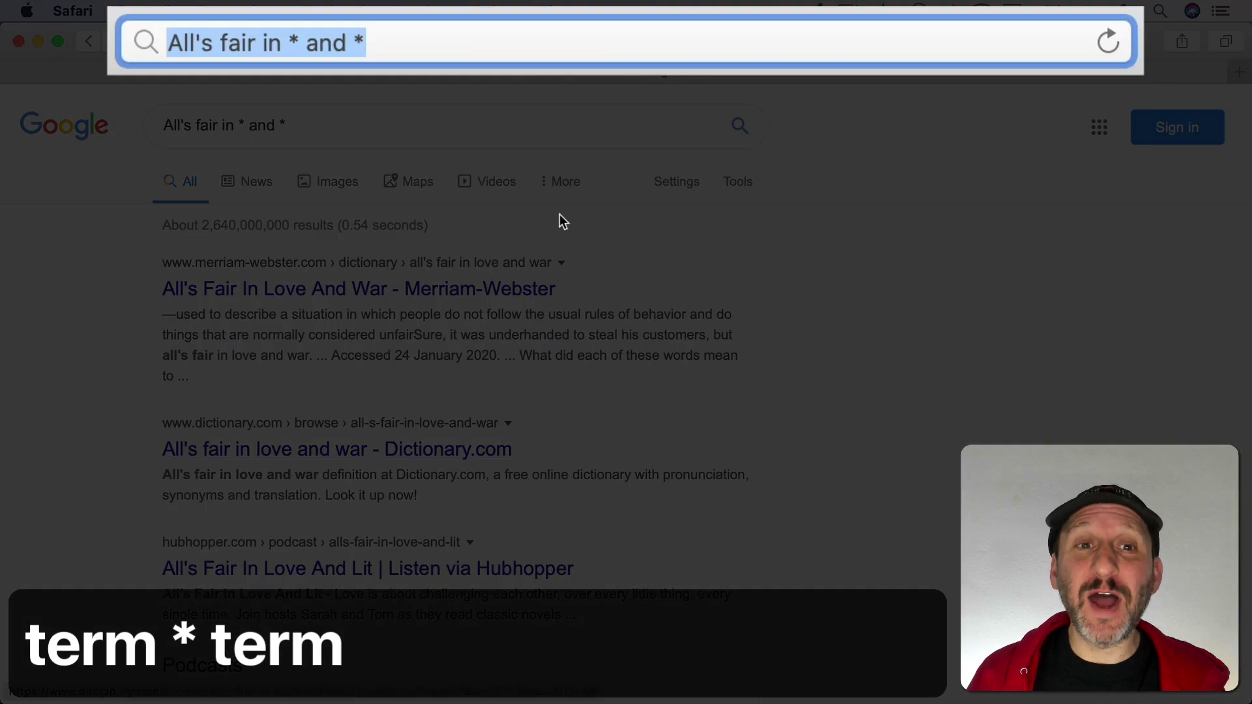
Review the All's fair in * and * results, then search related:wikipedia.org for similar sites.
{"action": "scroll", "coordinate": [459, 396], "scroll_direction": "down", "scroll_amount": 10}
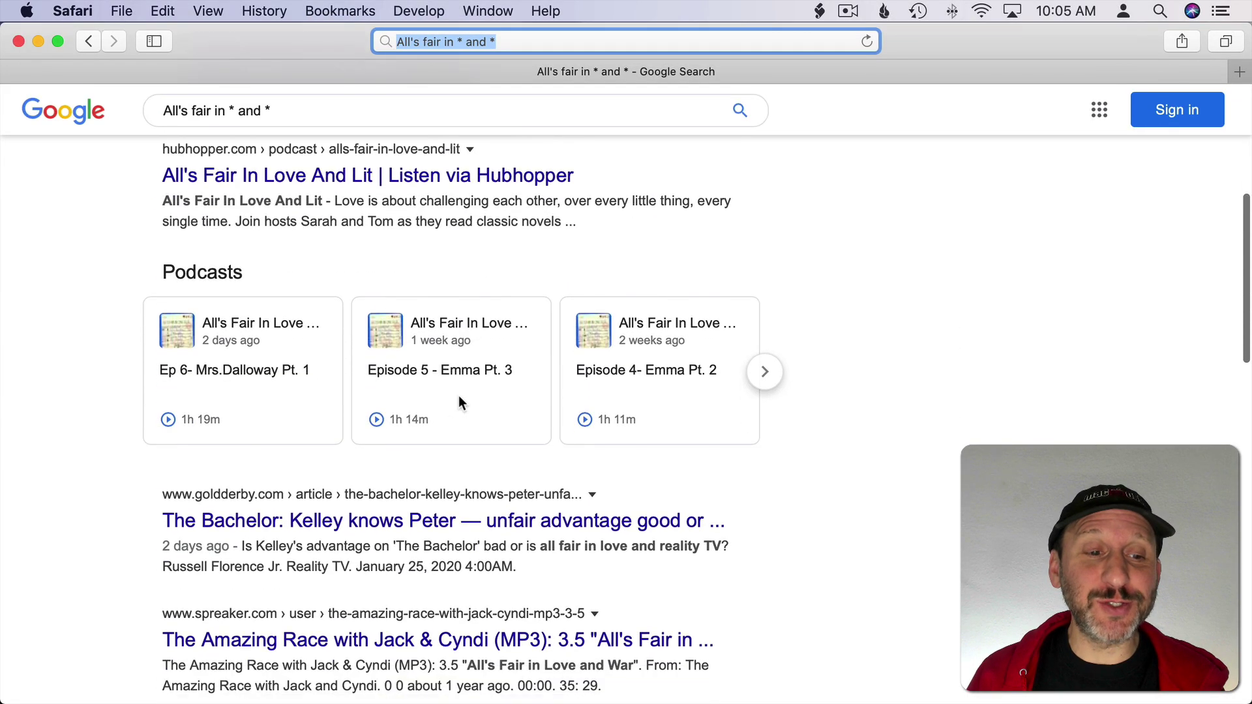
{"action": "scroll", "coordinate": [459, 395], "scroll_direction": "down", "scroll_amount": 4}
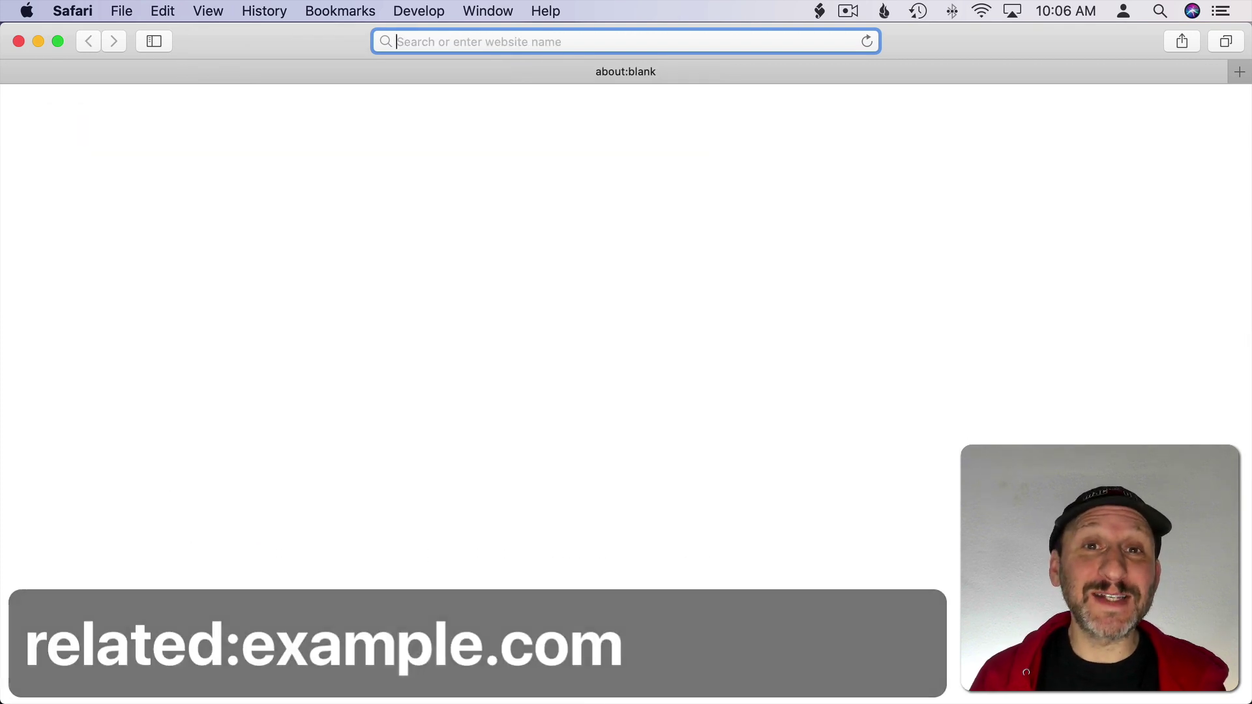
{"action": "type", "text": "related:wikipedia.org&ie"}
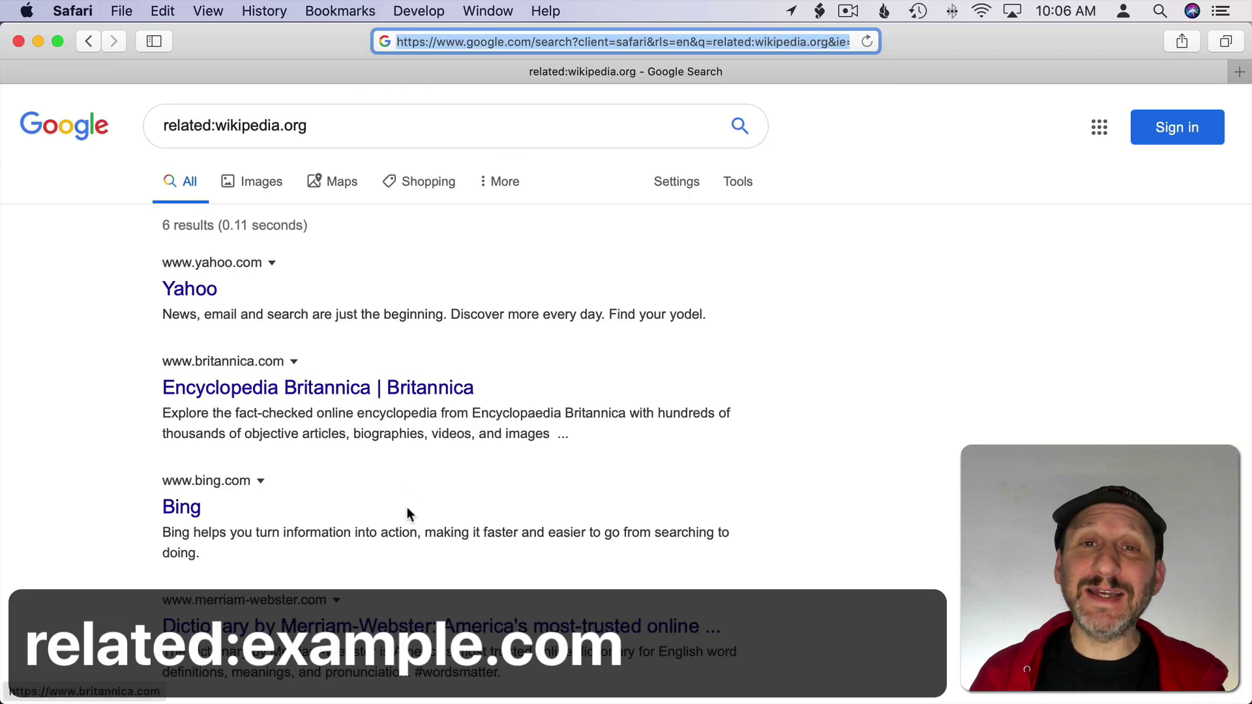
{"action": "scroll", "coordinate": [407, 514], "scroll_direction": "down", "scroll_amount": 5}
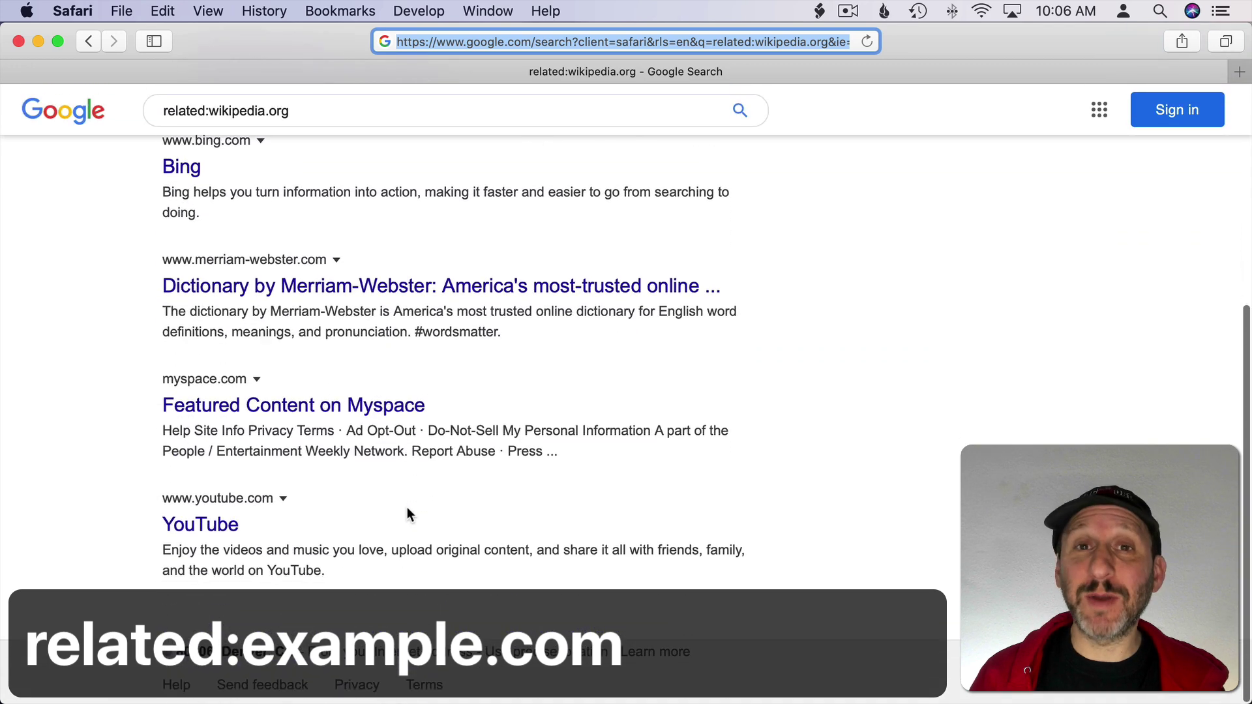
{"action": "scroll", "coordinate": [407, 514], "scroll_direction": "up", "scroll_amount": 5}
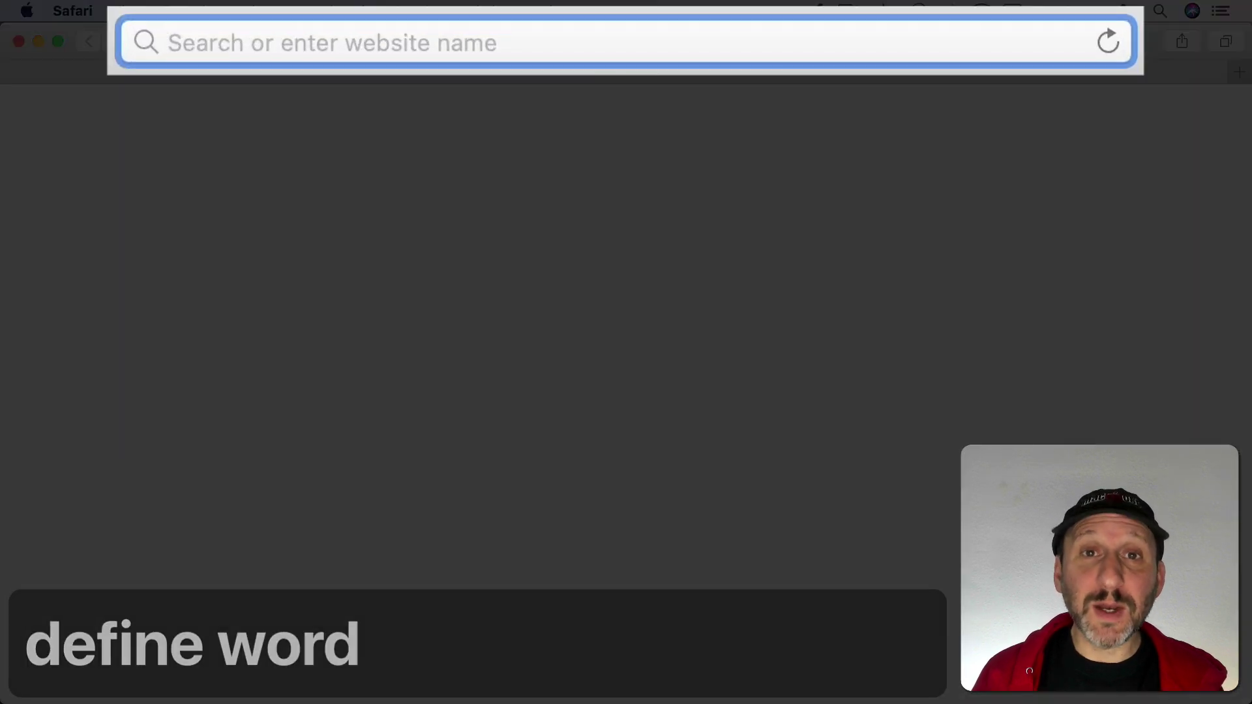
Search define apple, change it to etymology apple, then look up time prague.
{"action": "type", "text": "de"}
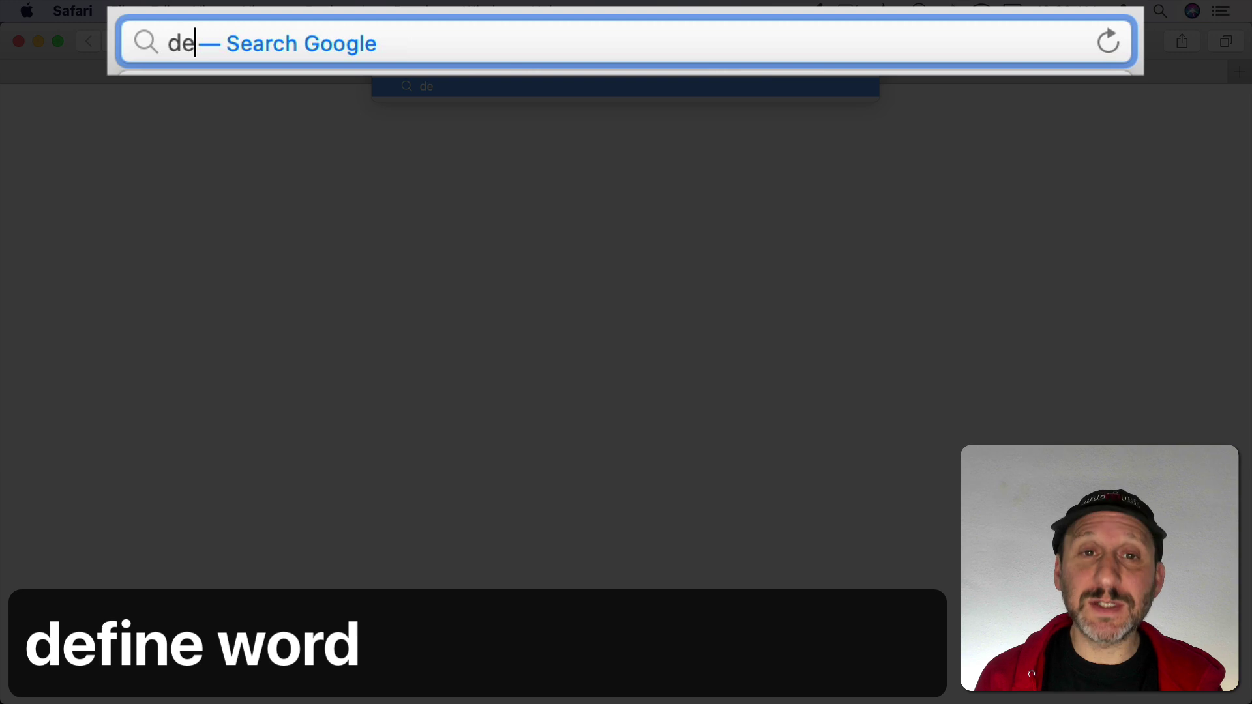
{"action": "type", "text": "fine "}
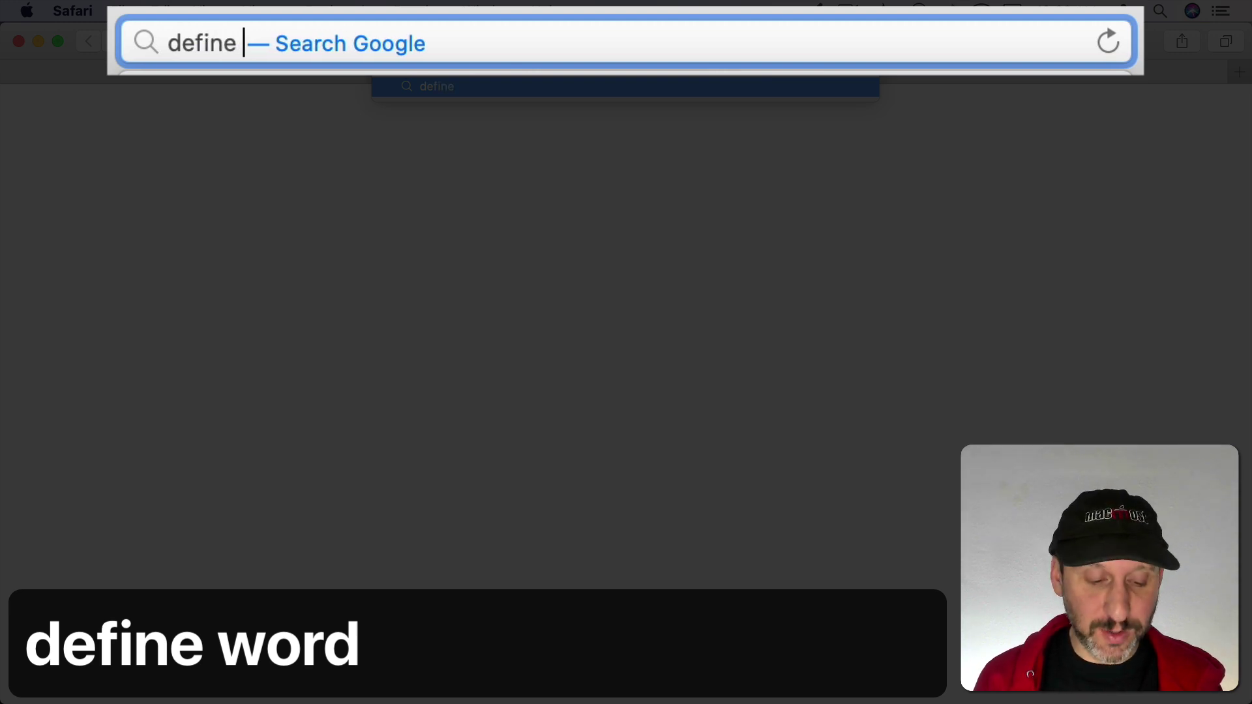
{"action": "type", "text": "apple"}
{"action": "key", "text": "Return"}
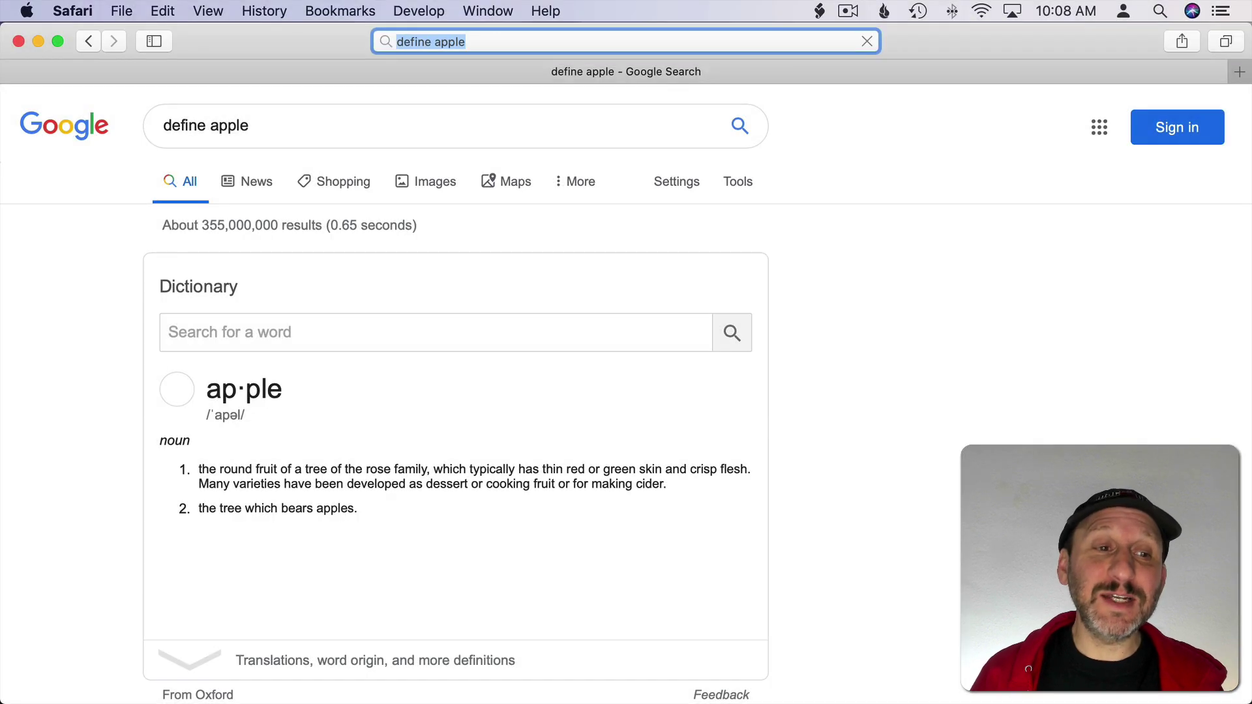
{"action": "left_click", "coordinate": [615, 37]}
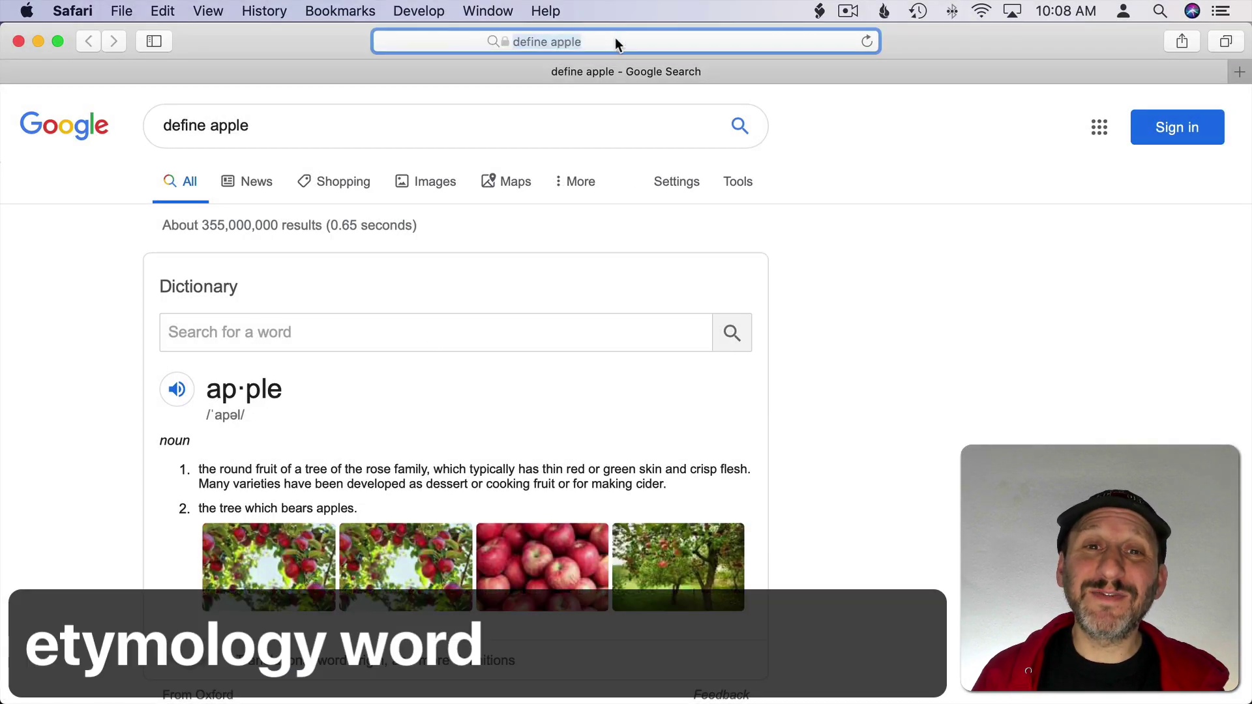
{"action": "key", "text": "alt+shift+Left"}
{"action": "type", "text": "etymology"}
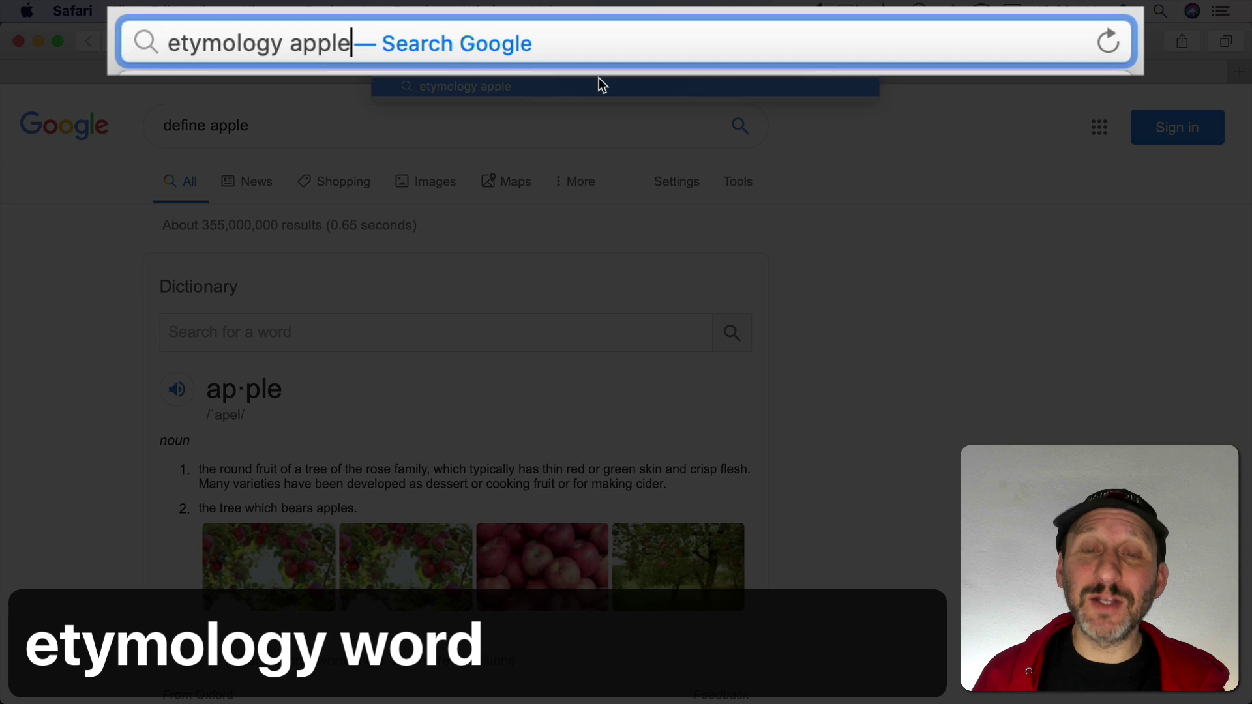
{"action": "key", "text": "Return"}
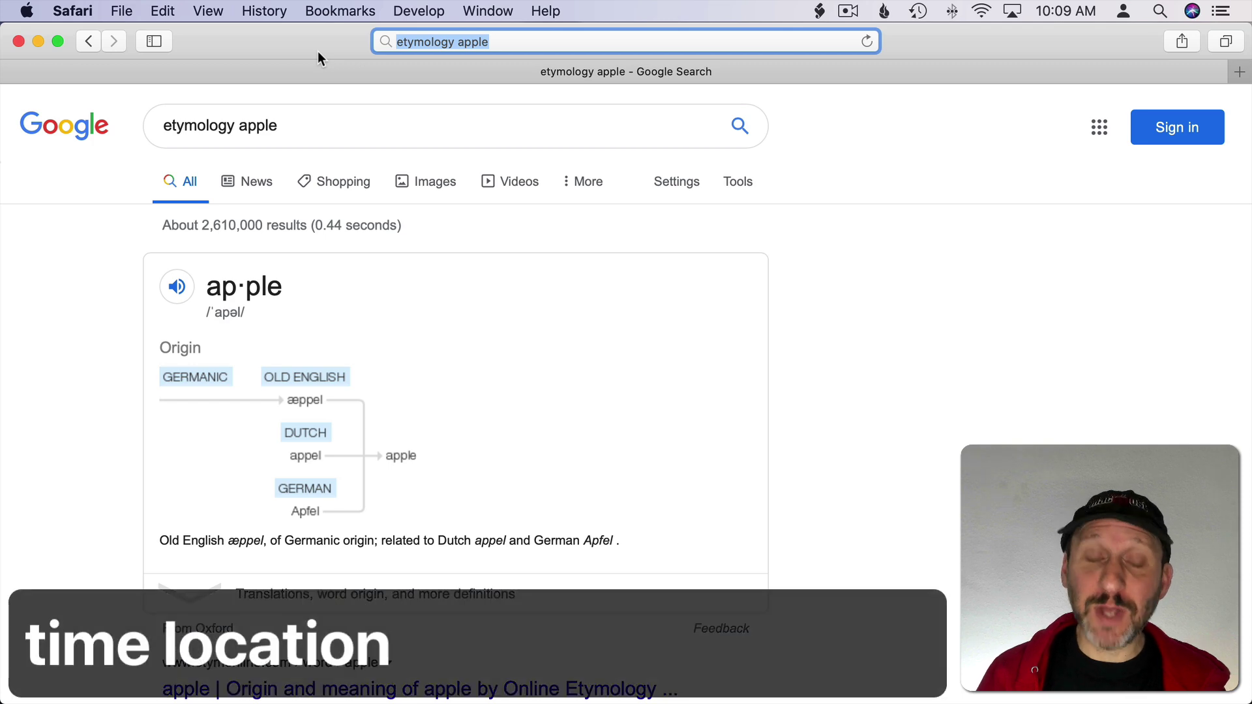
{"action": "type", "text": "time"}
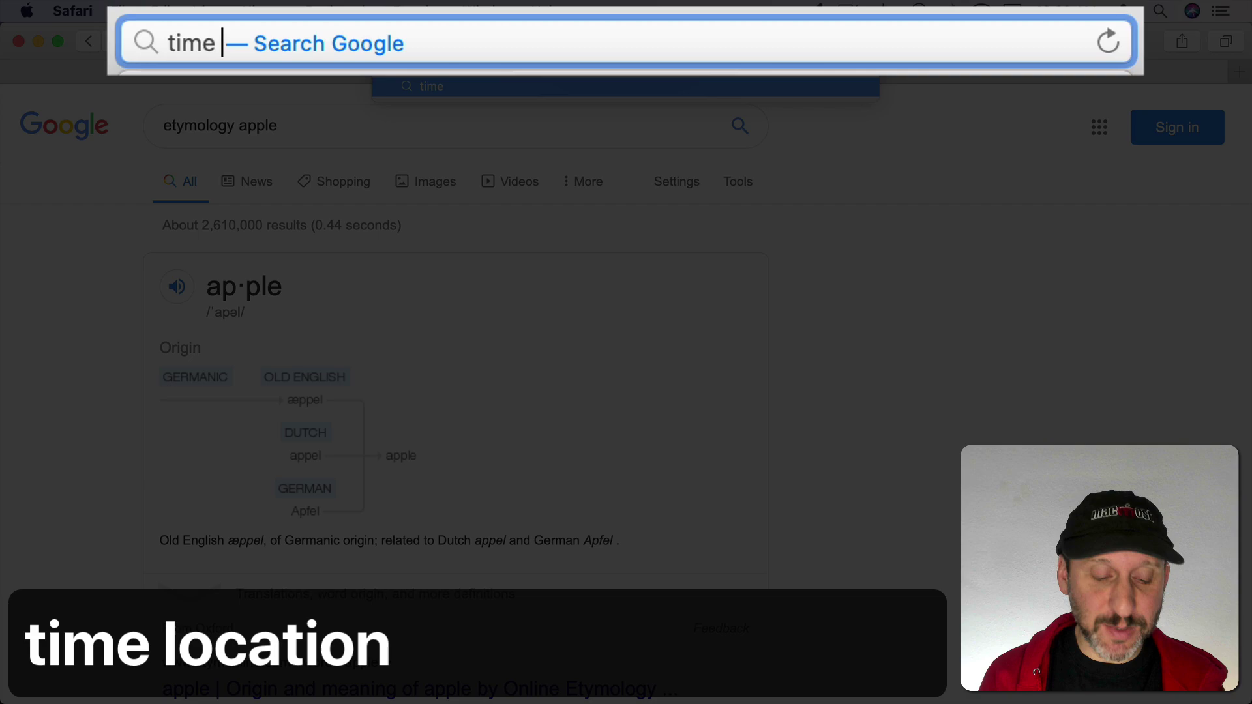
{"action": "type", "text": " prague"}
{"action": "key", "text": "Return"}
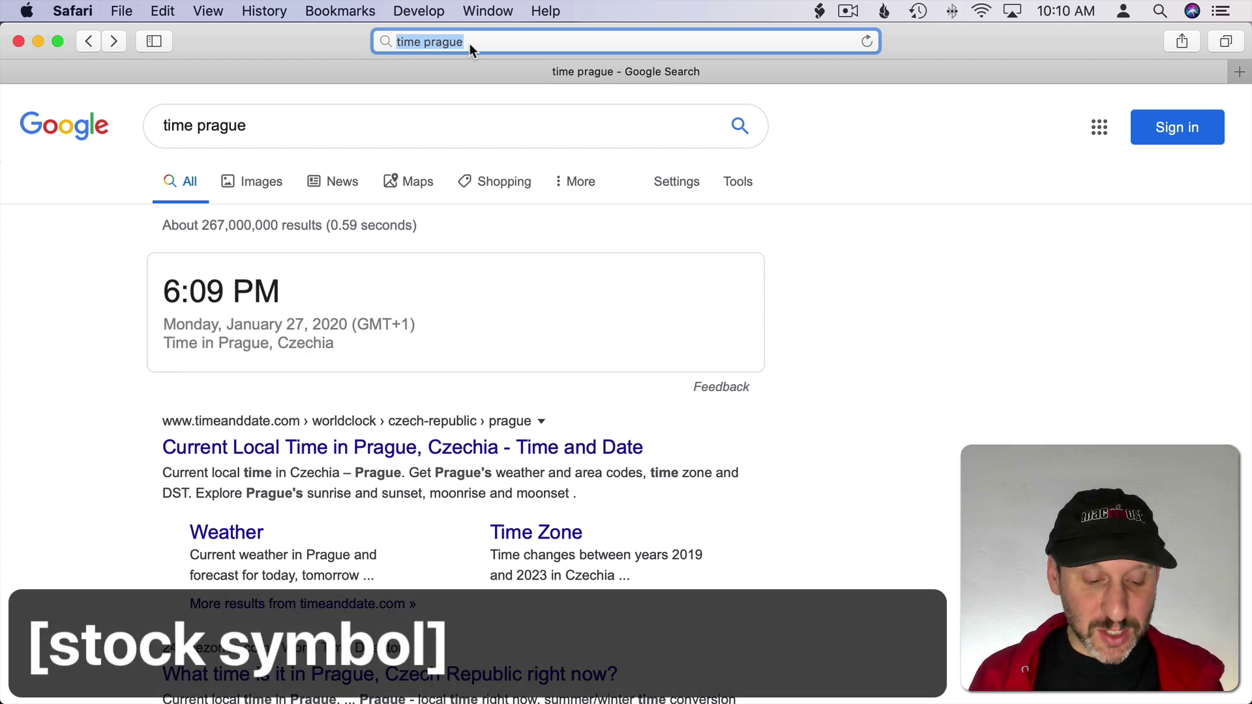
Look up the aapl stock quote, then evaluate (2+7)*3+sin(.5) to 27.4794255386.
{"action": "type", "text": "aapl"}
{"action": "key", "text": "Return"}
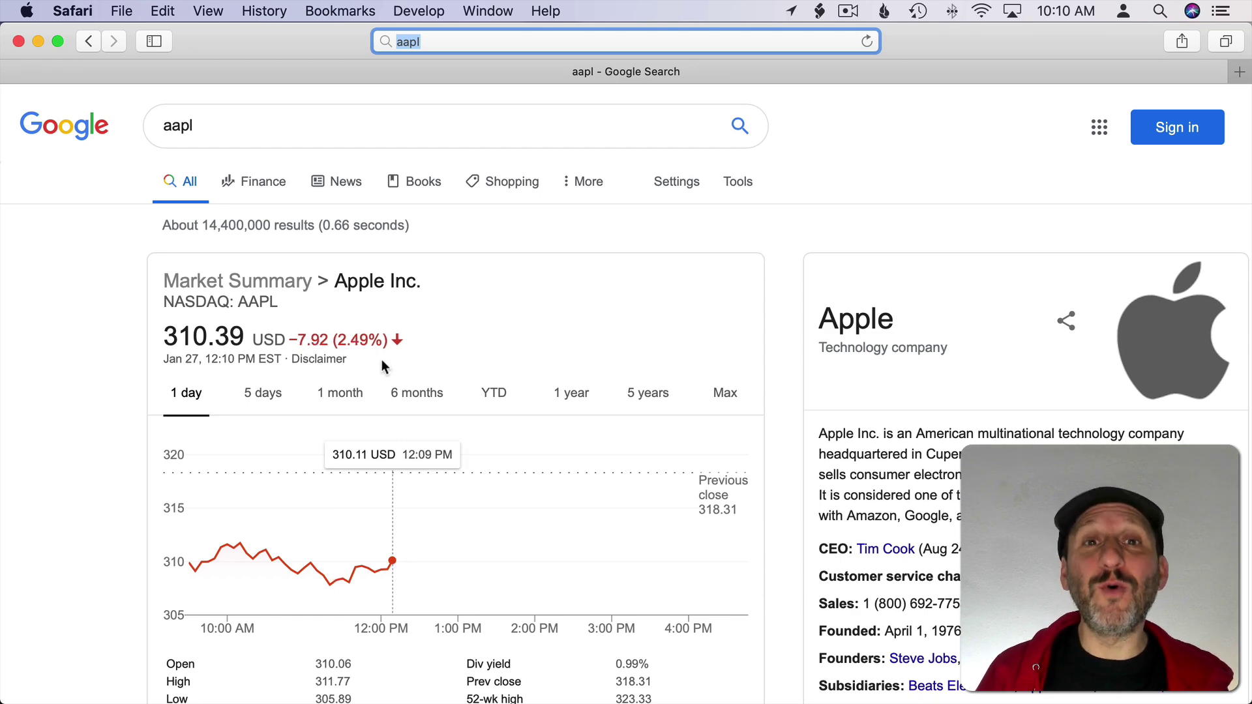
{"action": "type", "text": "(2"}
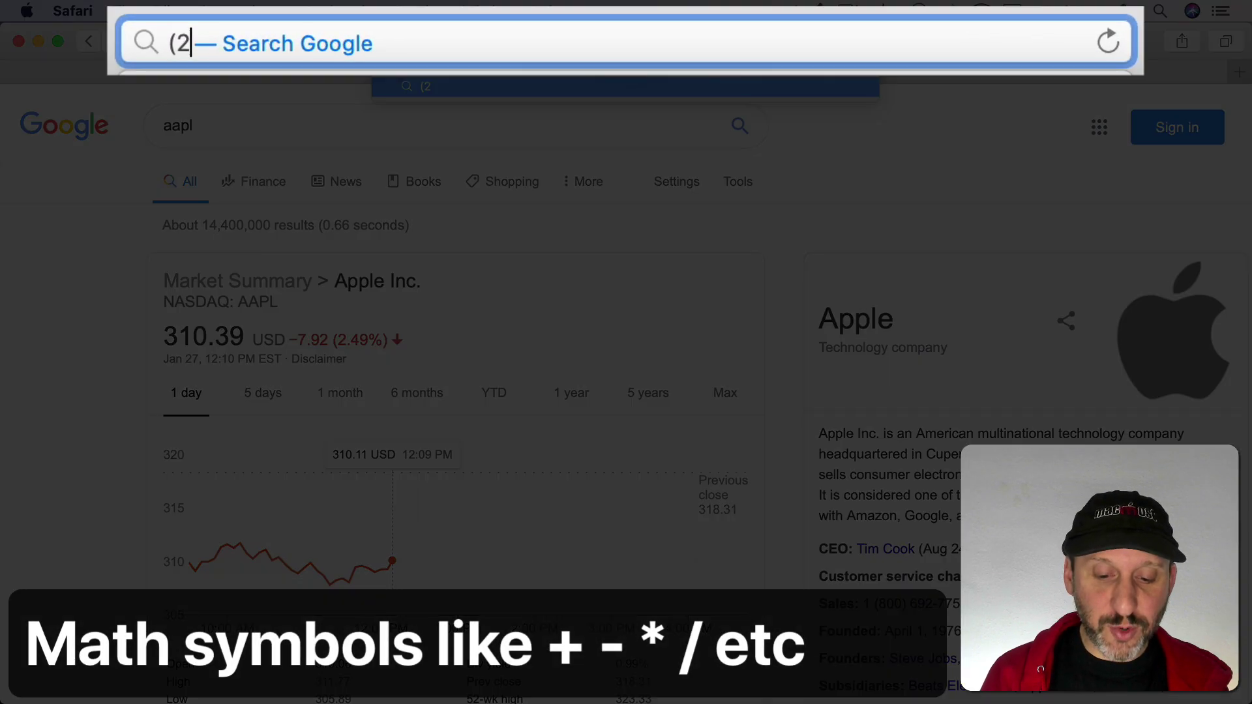
{"action": "type", "text": "+7)*"}
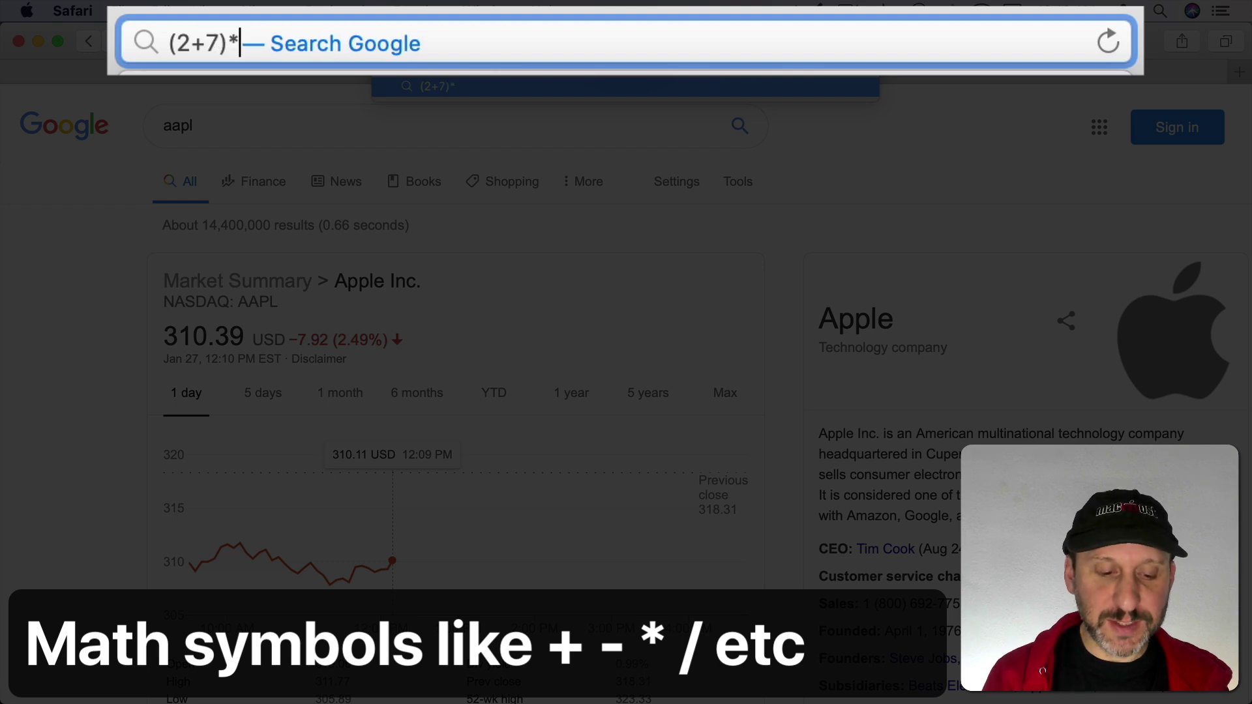
{"action": "type", "text": "3+sin"}
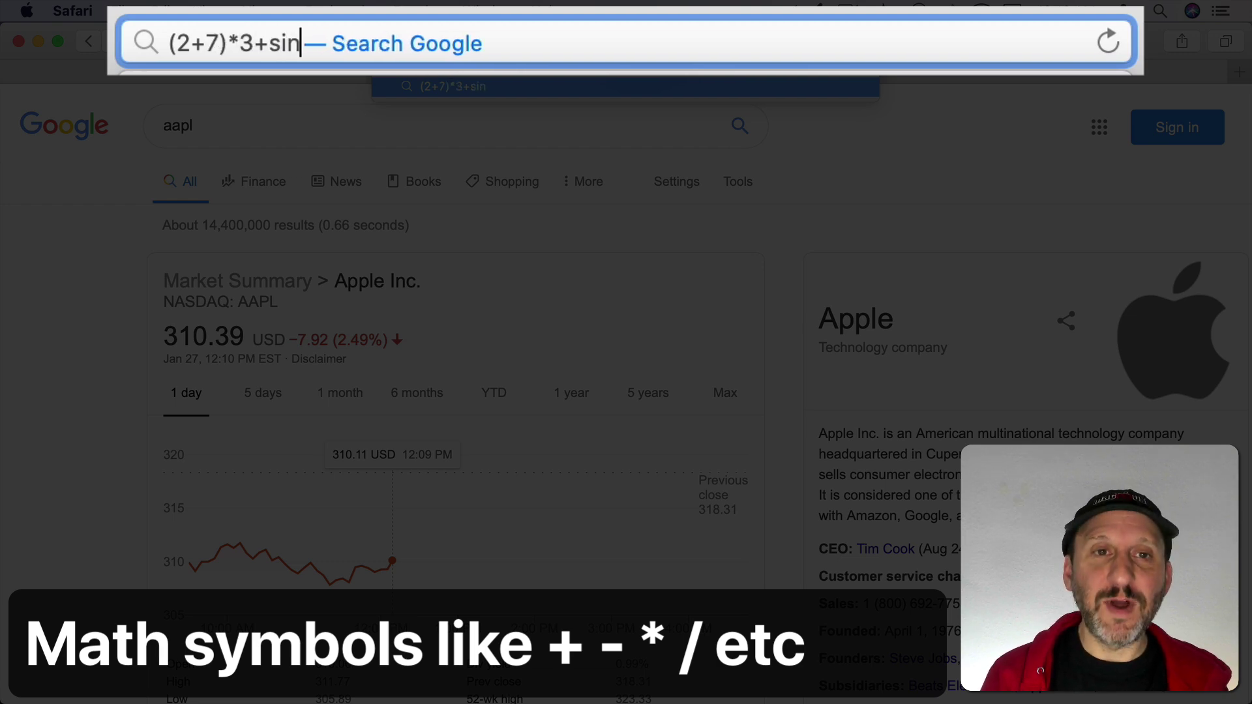
{"action": "type", "text": "(.5)"}
{"action": "key", "text": "Return"}
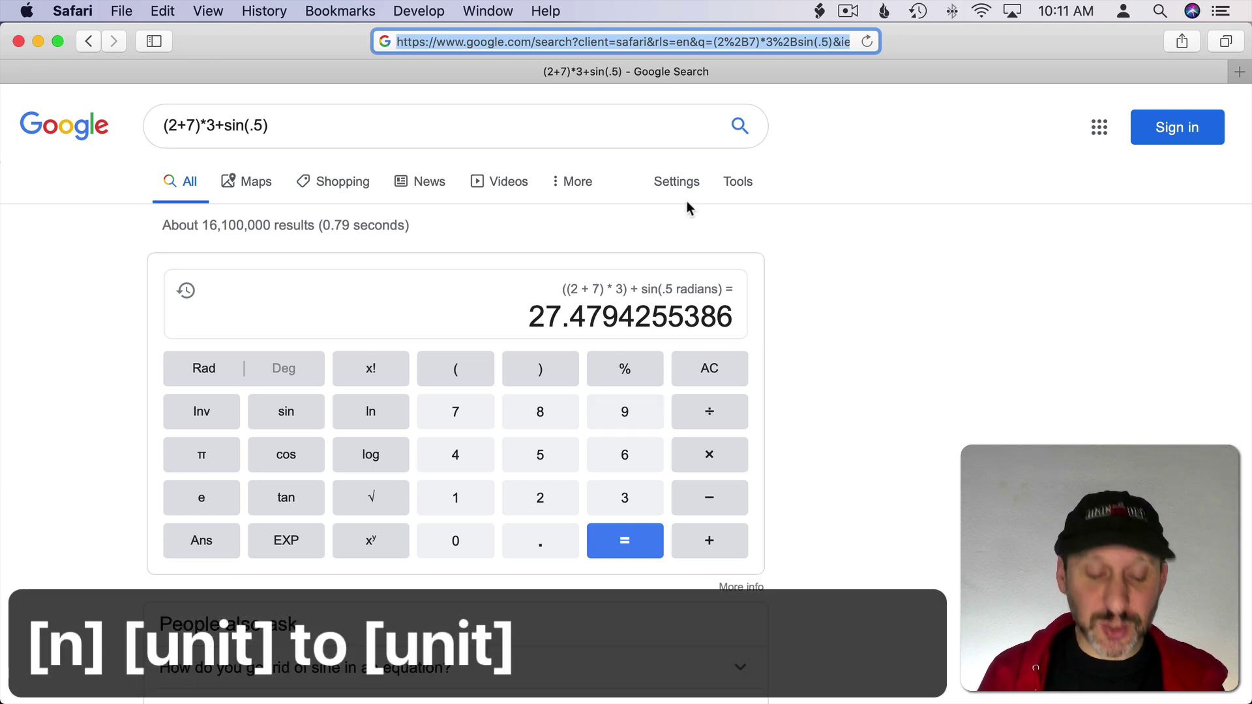
Convert 5km to miles, then ask how much sugar is in an apple.
{"action": "type", "text": "5k"}
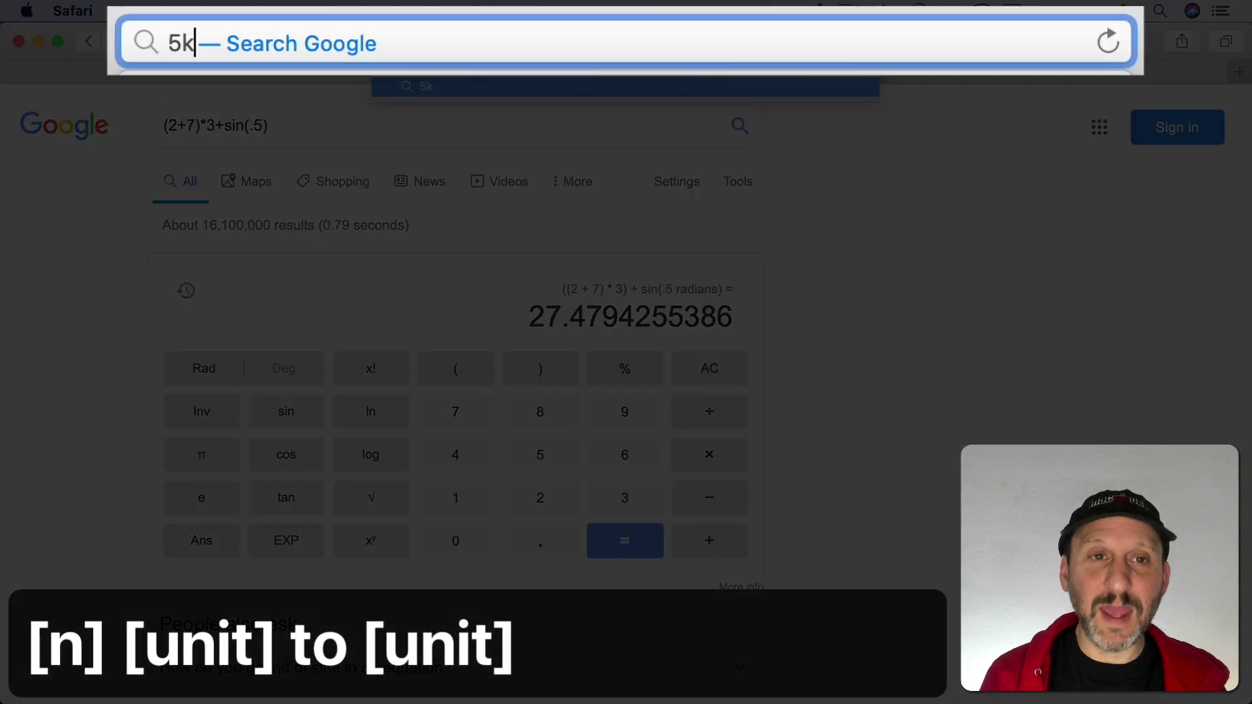
{"action": "type", "text": "m to miles"}
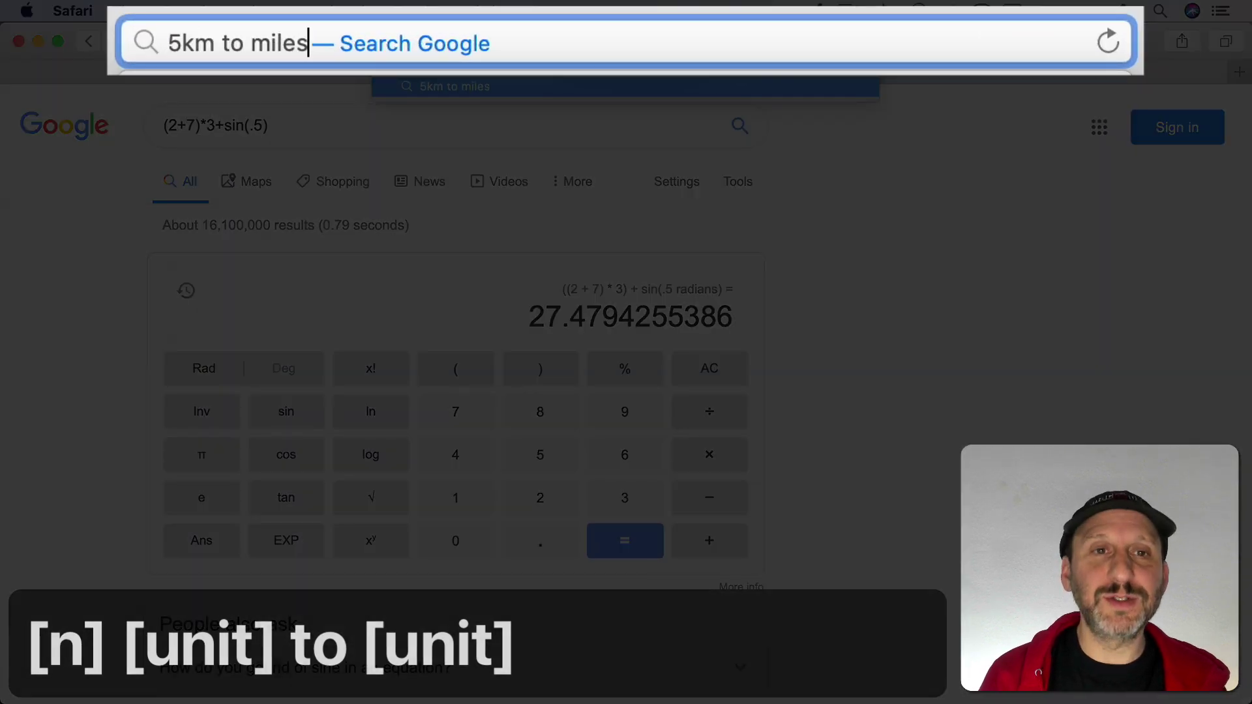
{"action": "key", "text": "Return"}
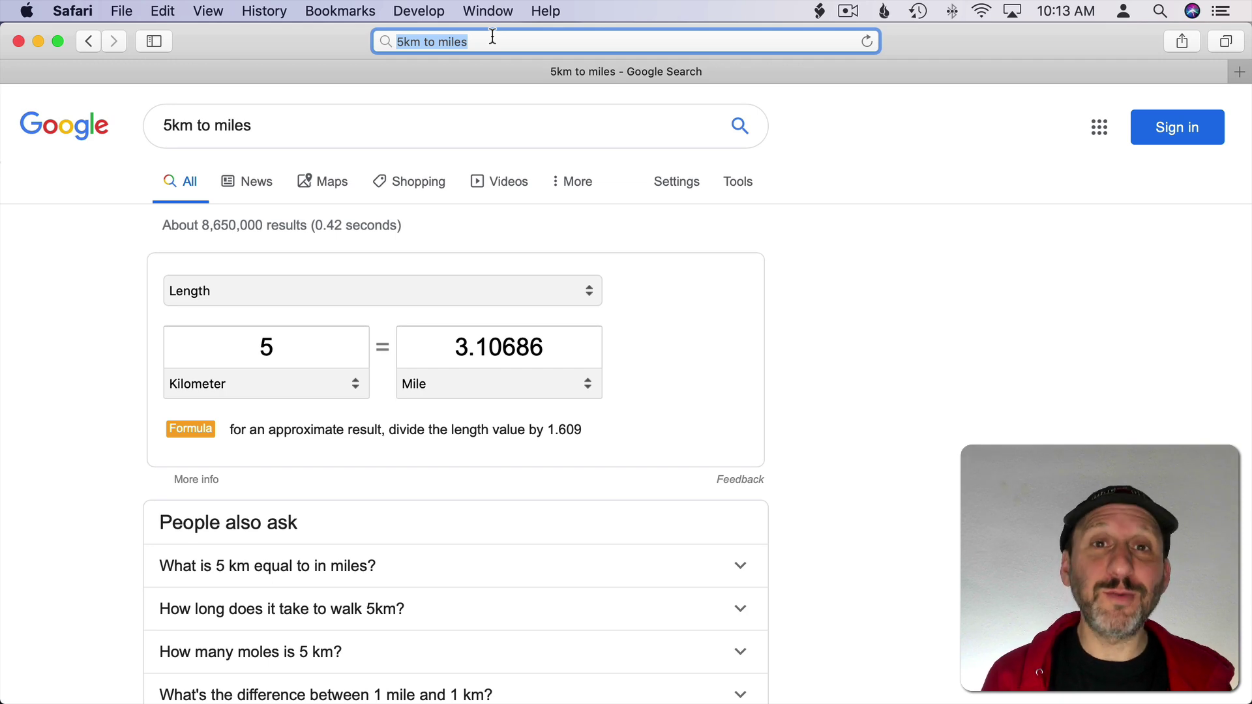
{"action": "type", "text": "h"}
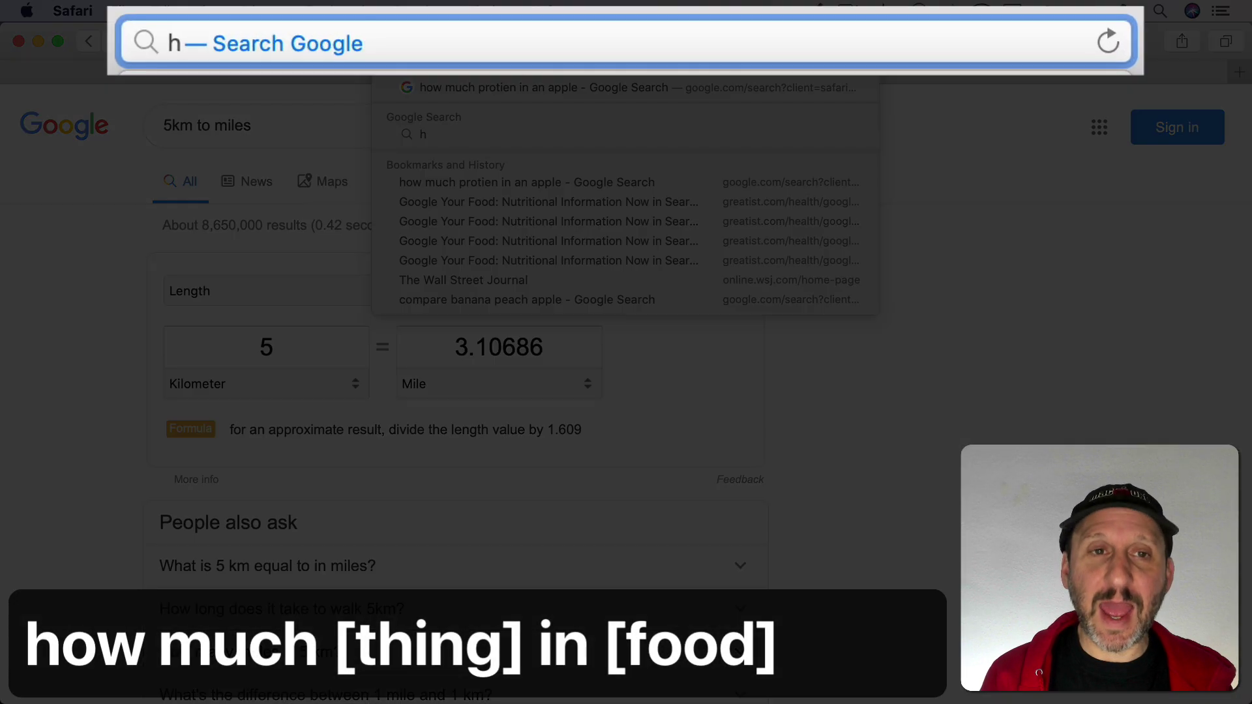
{"action": "type", "text": "ow much sugar in "}
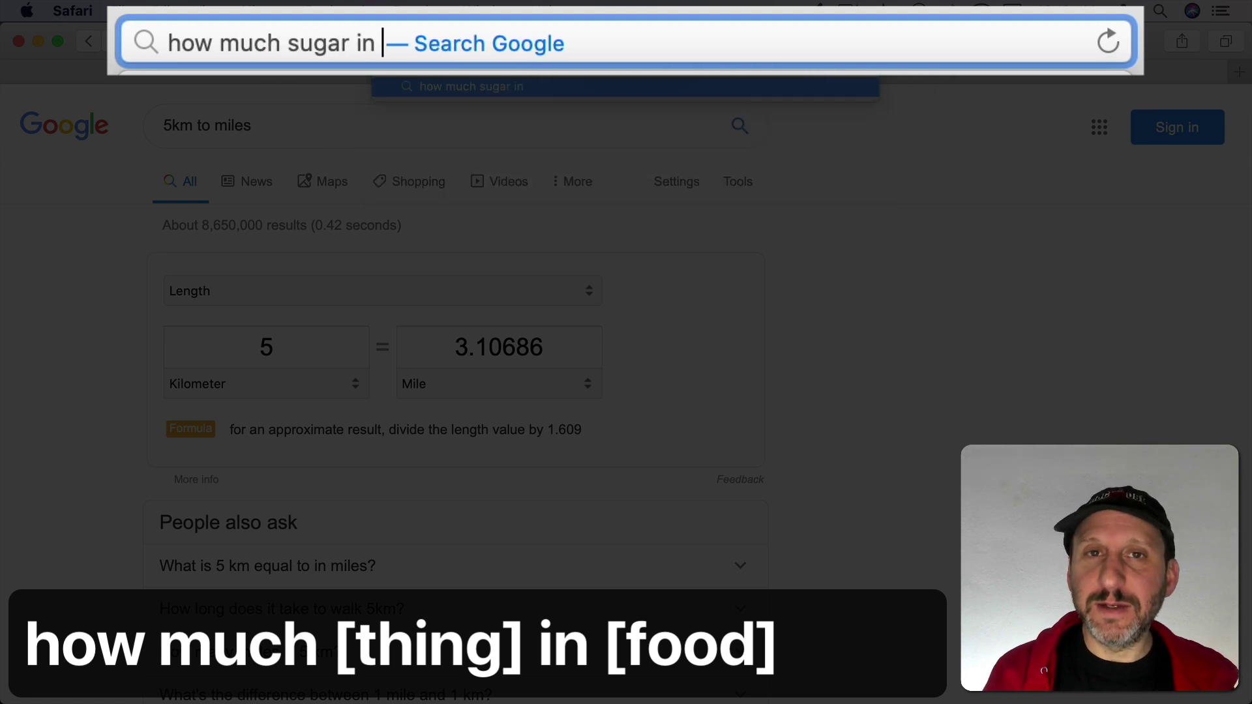
{"action": "type", "text": "an apple"}
{"action": "key", "text": "Return"}
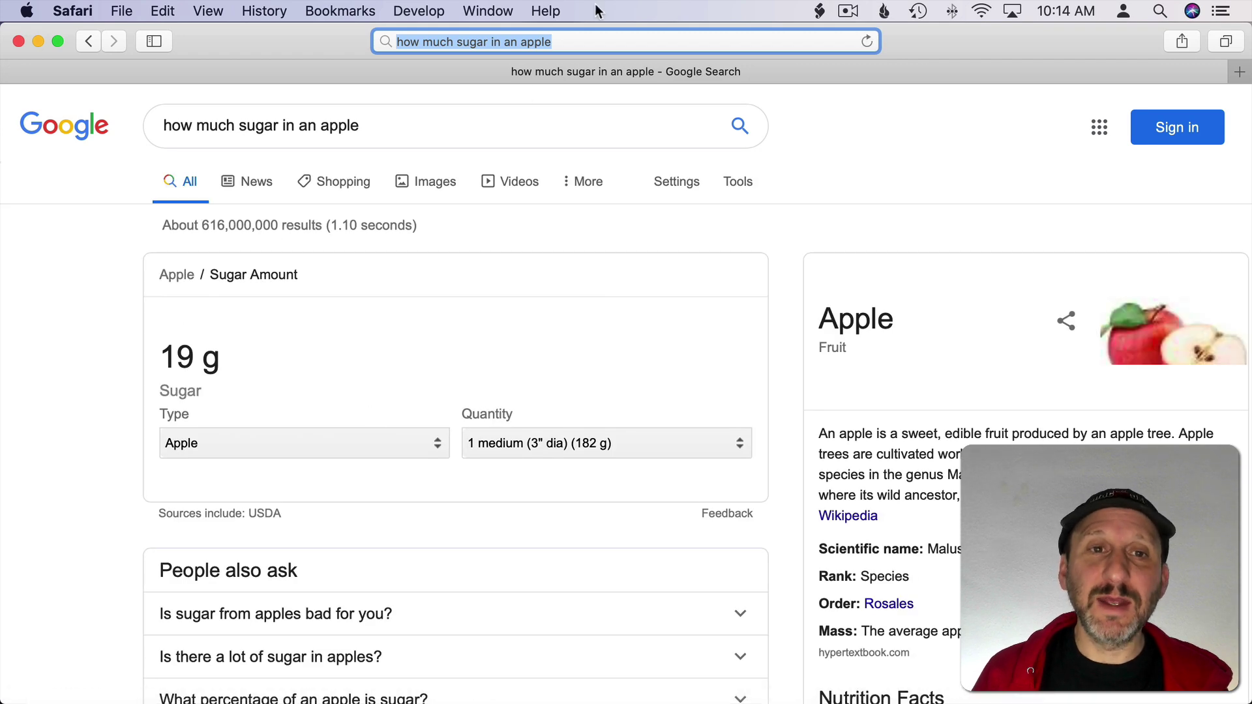
Change the question to protein in a banana, showing 1.3 g.
{"action": "left_click", "coordinate": [470, 45]}
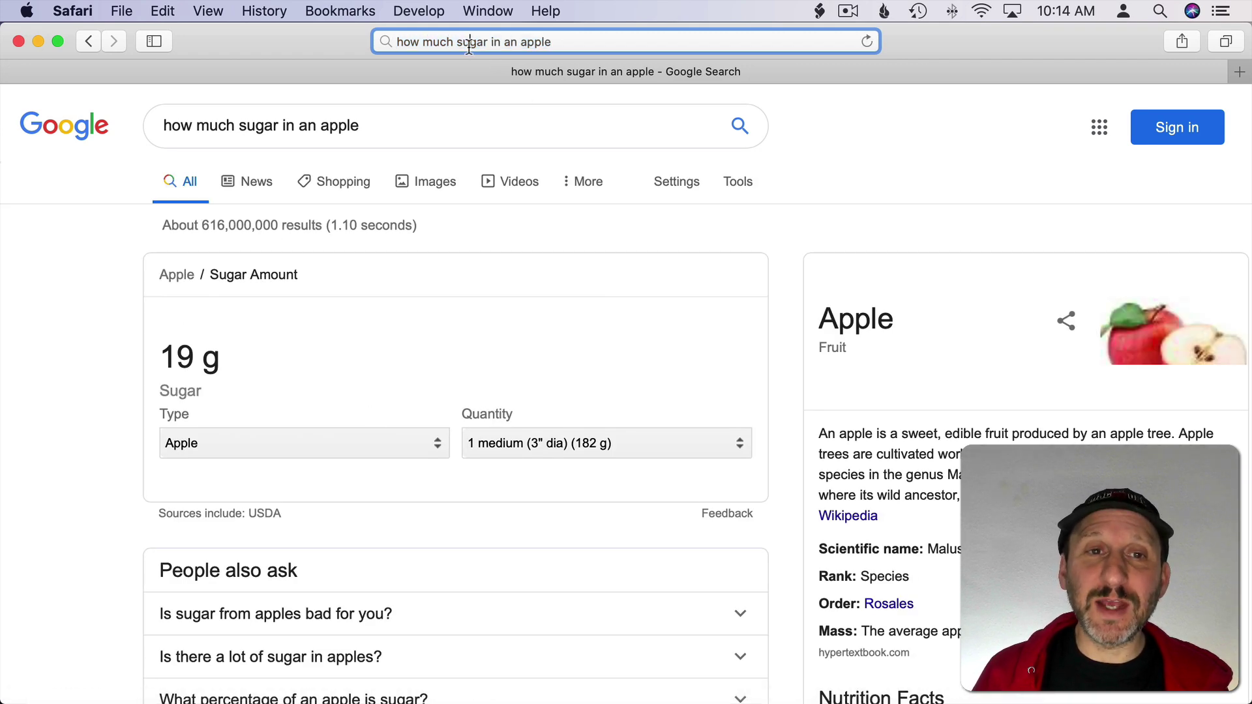
{"action": "double_click", "coordinate": [463, 44]}
{"action": "type", "text": "pro"}
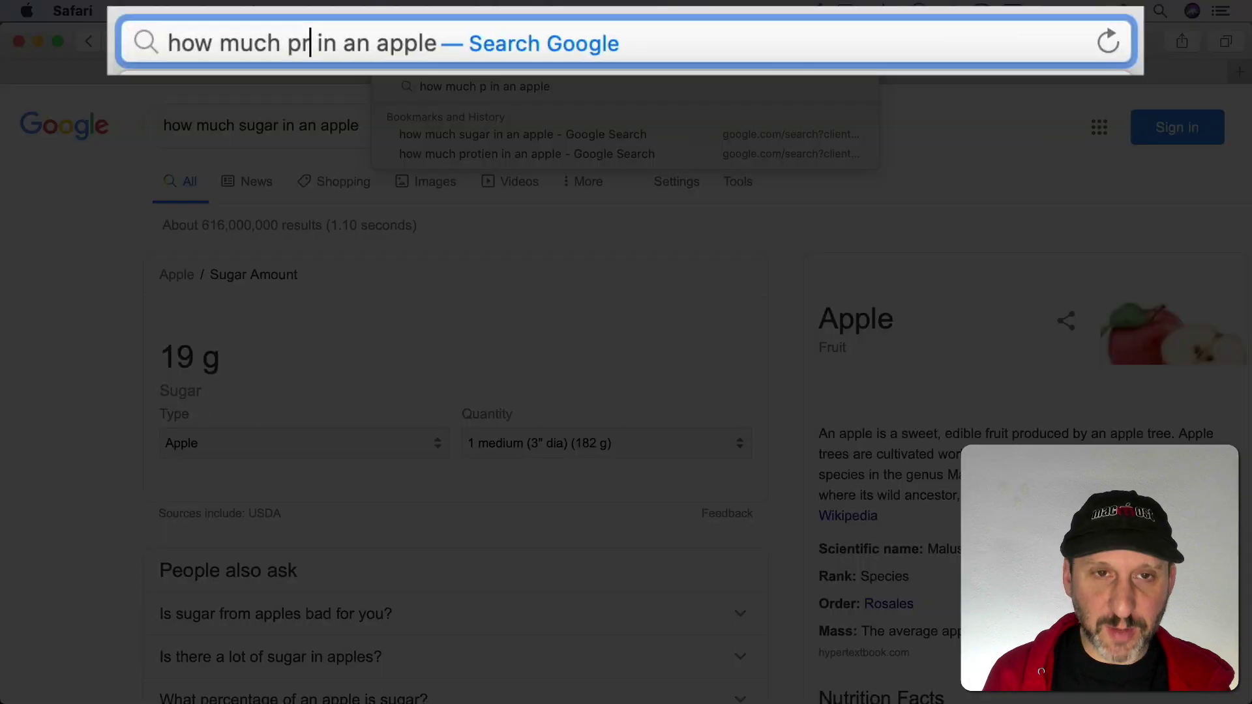
{"action": "type", "text": "tien"}
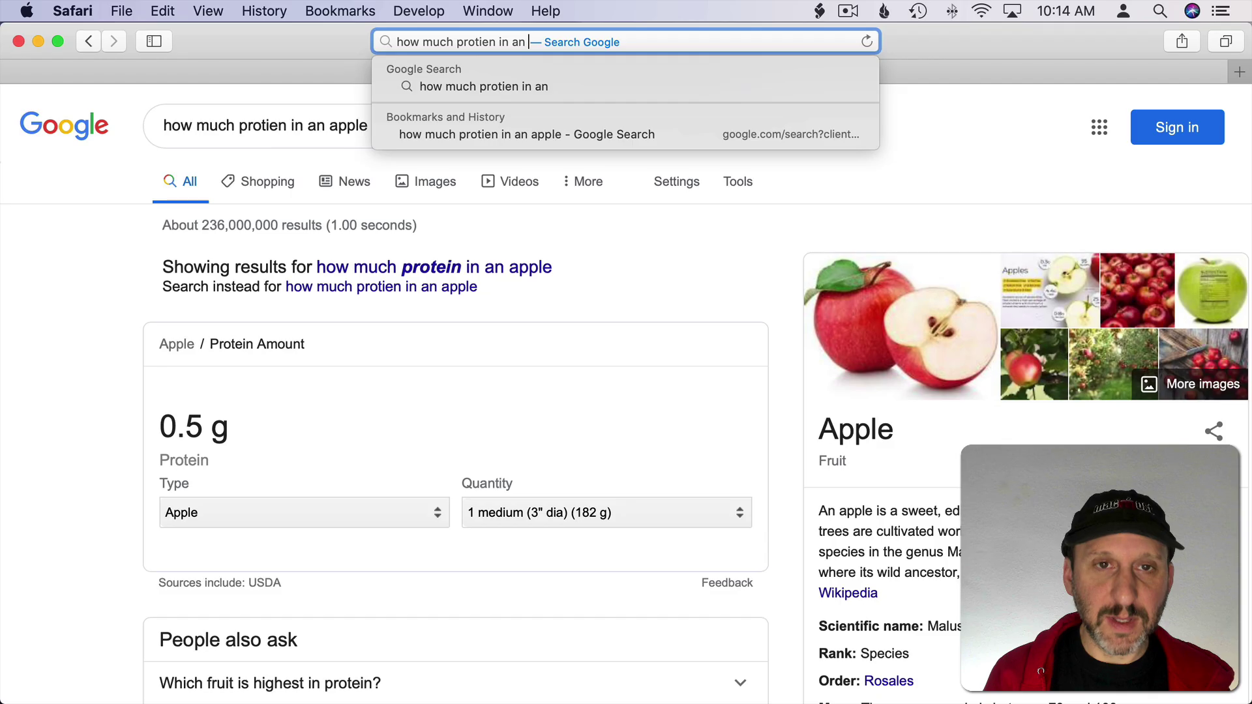
{"action": "type", "text": "banana"}
{"action": "key", "text": "Return"}
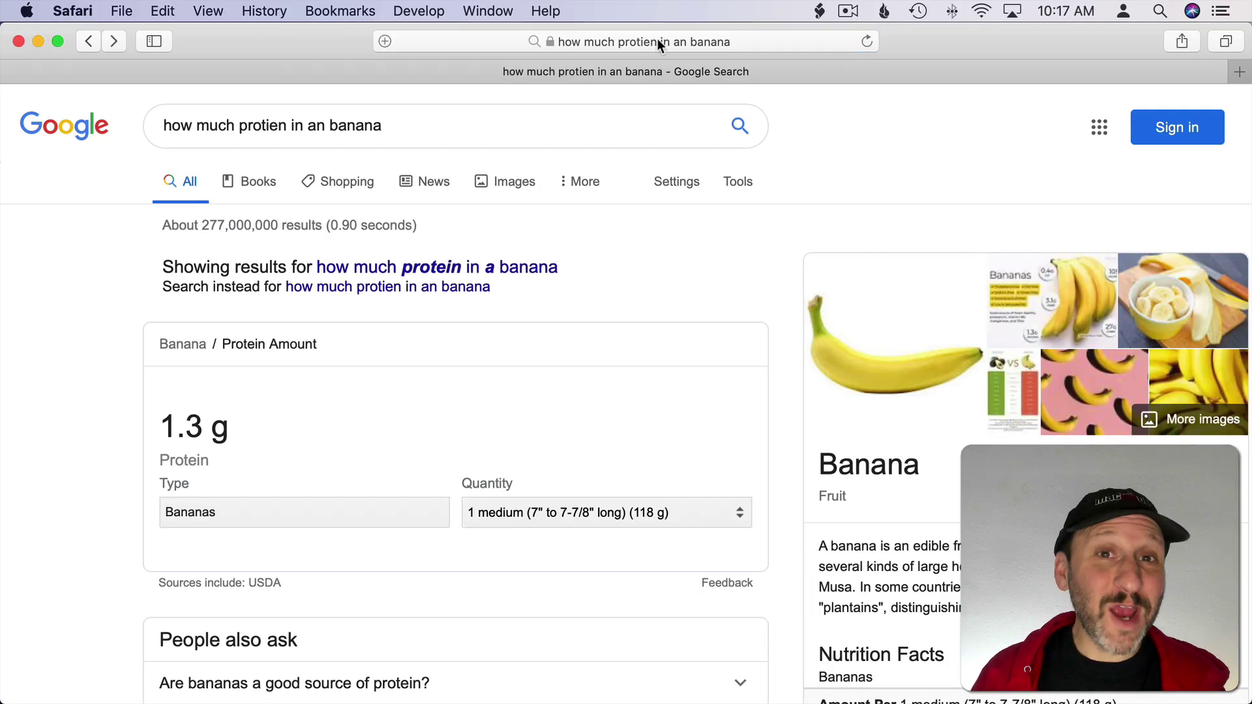
Search 'roll a dice', then 'flip a coin', which lands heads.
{"action": "left_click", "coordinate": [657, 40]}
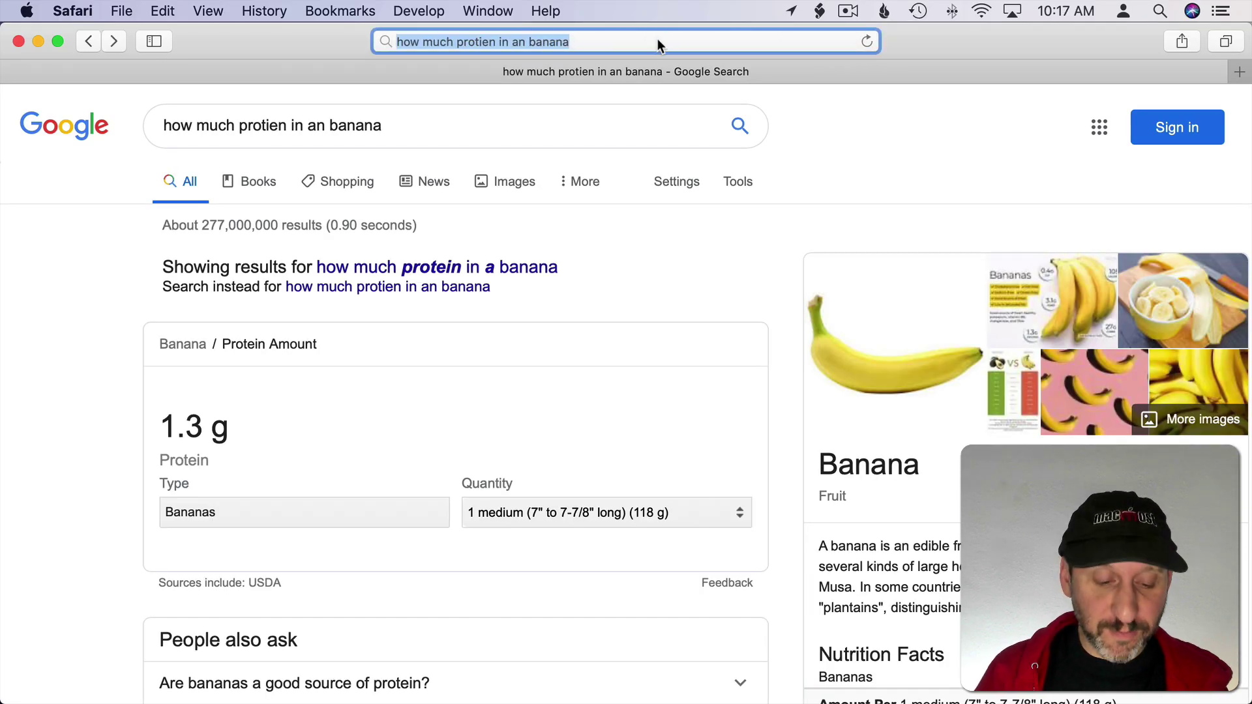
{"action": "type", "text": "roll a dice"}
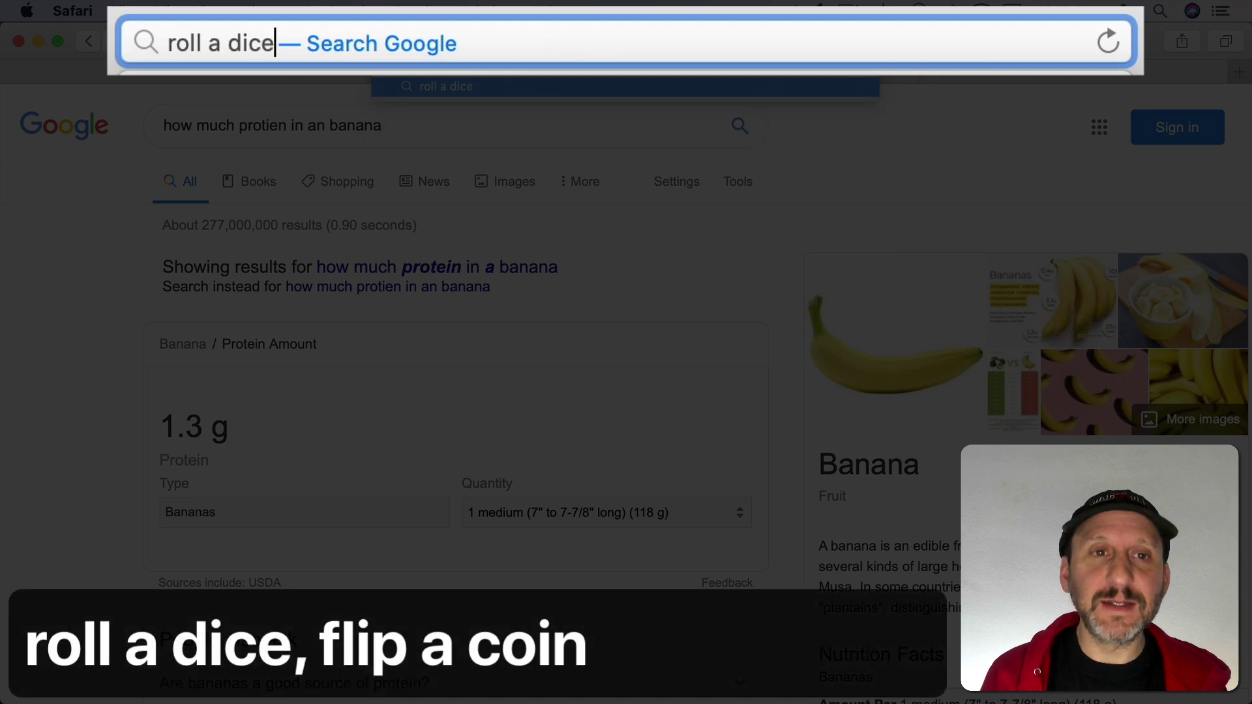
{"action": "key", "text": "Return"}
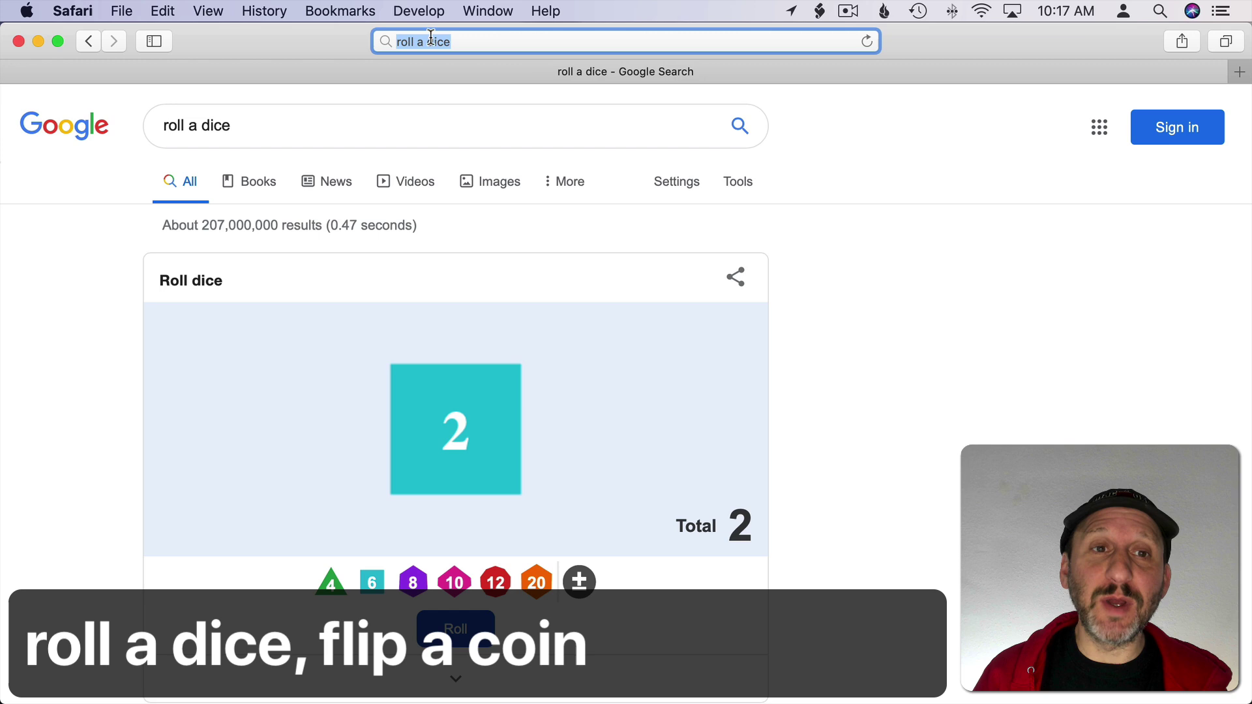
{"action": "type", "text": "flip a coin"}
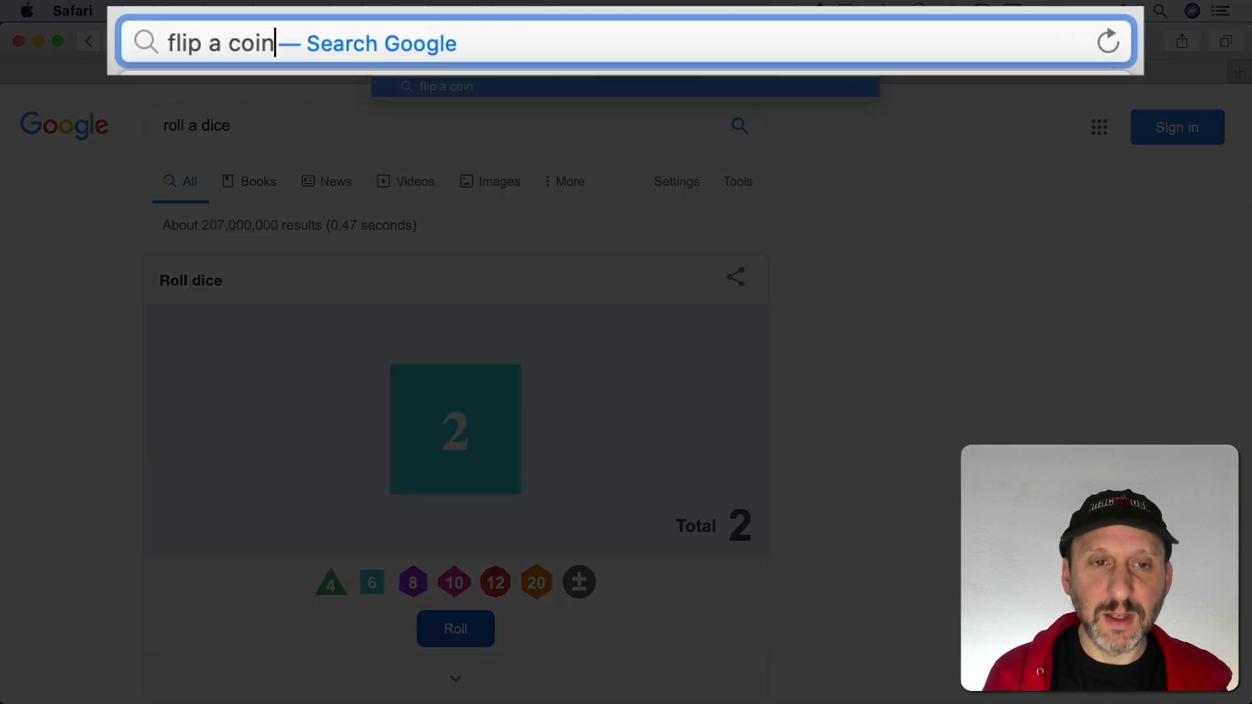
{"action": "key", "text": "Return"}
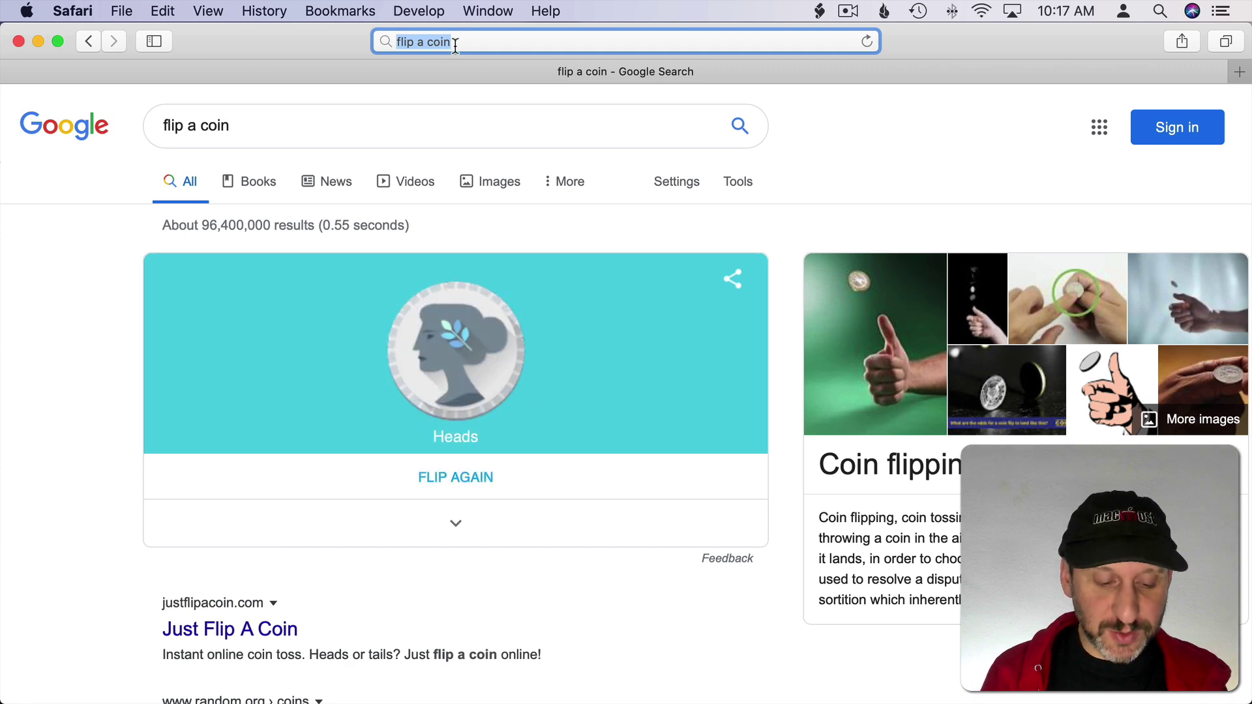
Search 'random number between 1 and 20' and regenerate the number, getting 1.
{"action": "type", "text": "random numbe"}
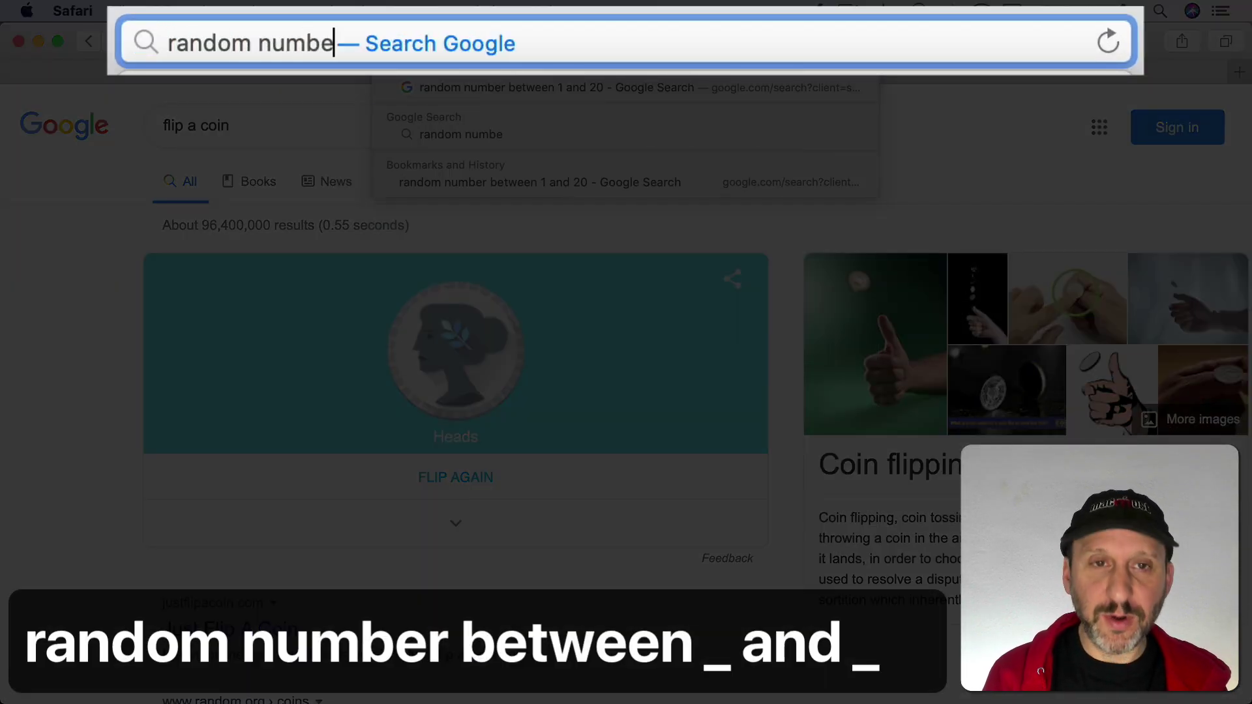
{"action": "type", "text": "r between 1 and "}
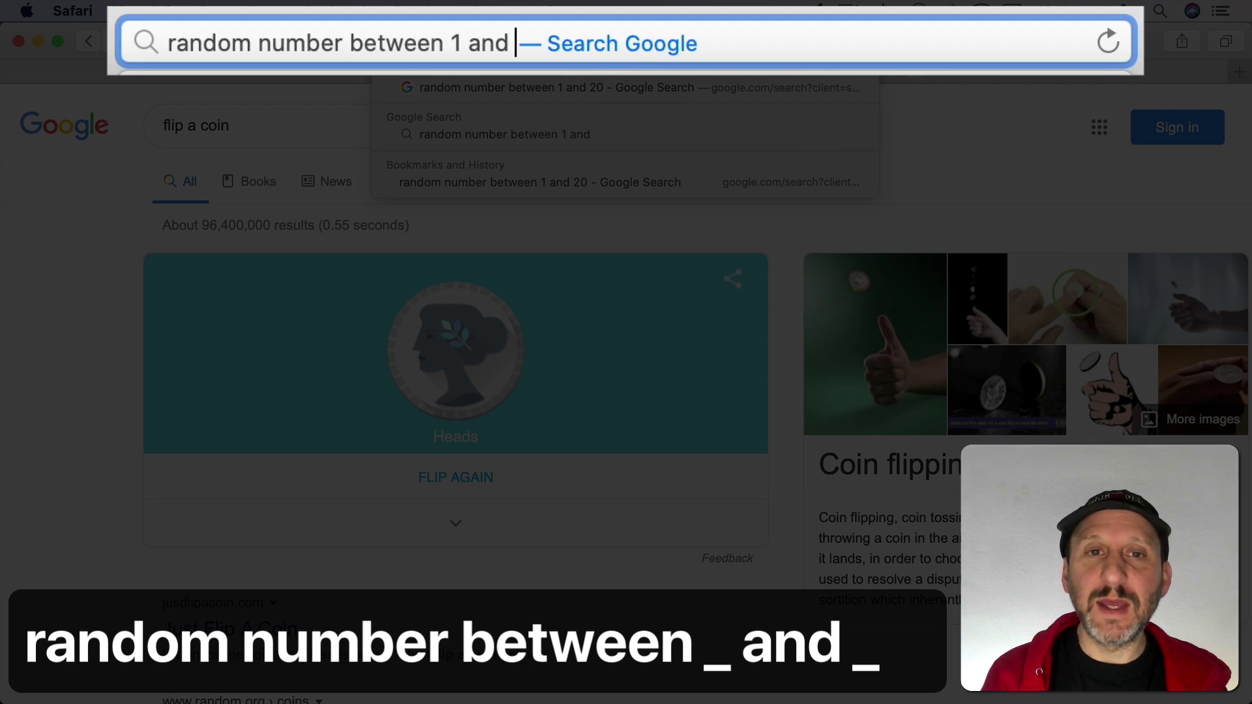
{"action": "type", "text": "20"}
{"action": "key", "text": "Return"}
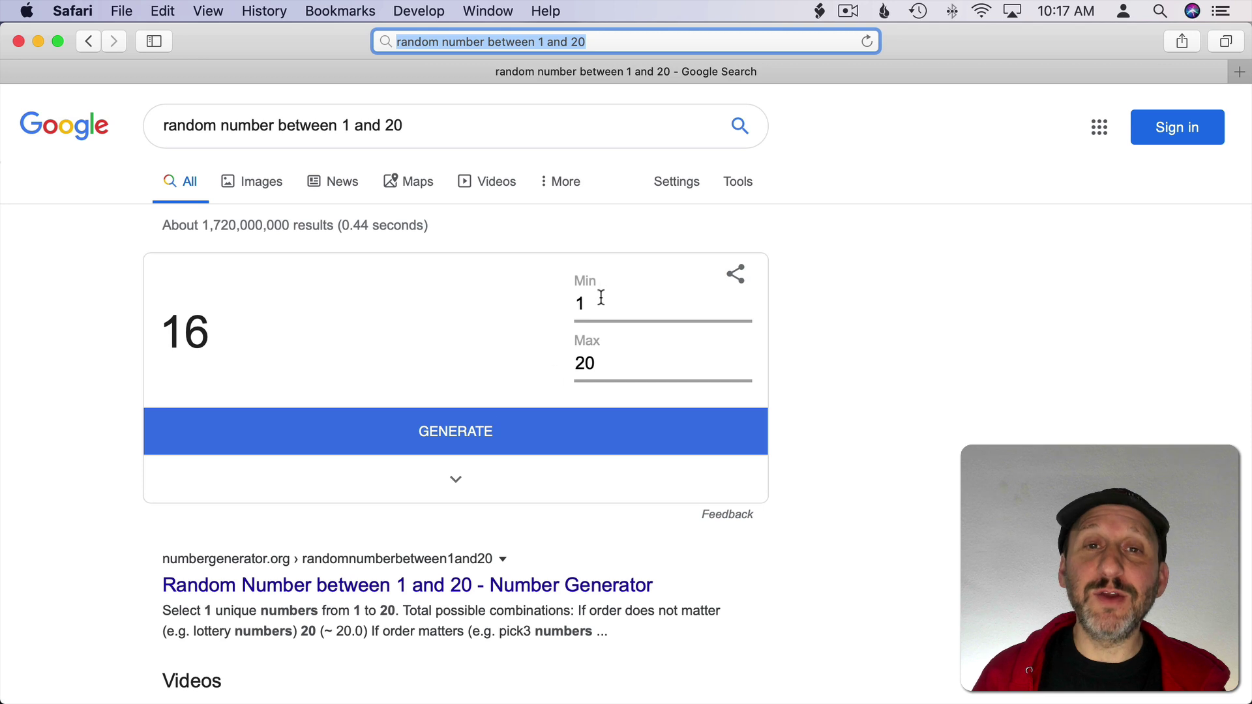
{"action": "left_click", "coordinate": [429, 433]}
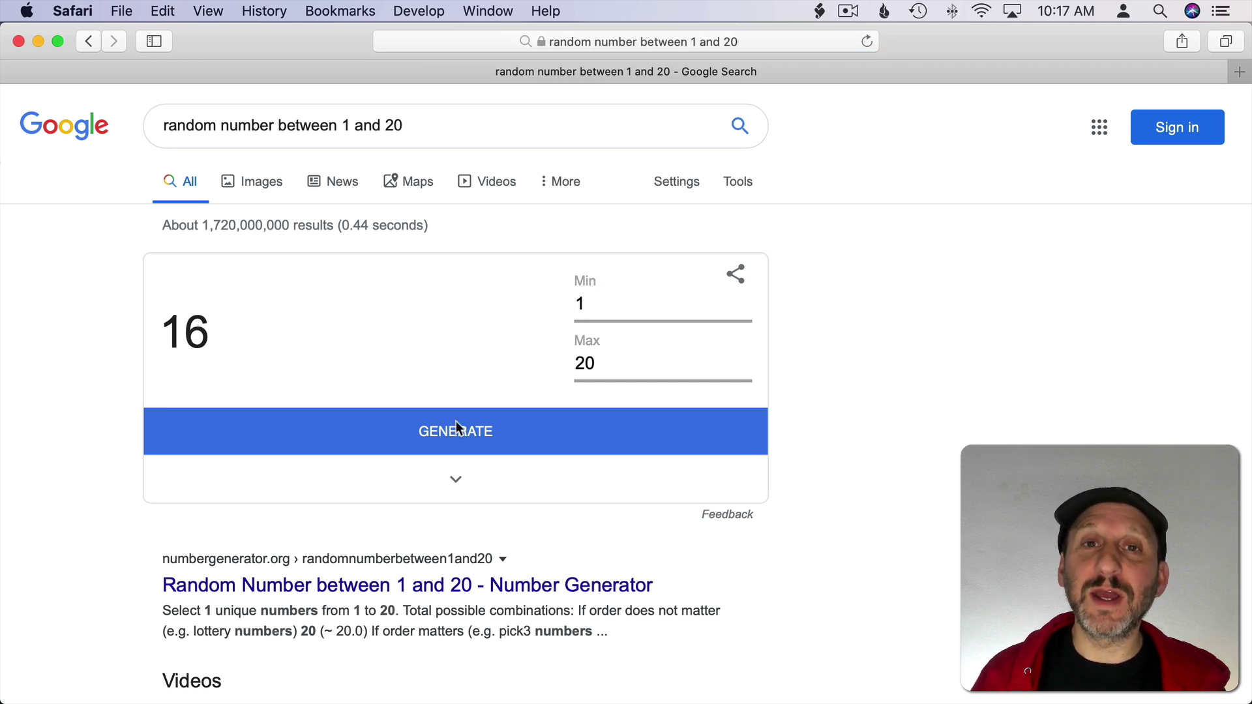
{"action": "left_click", "coordinate": [446, 431]}
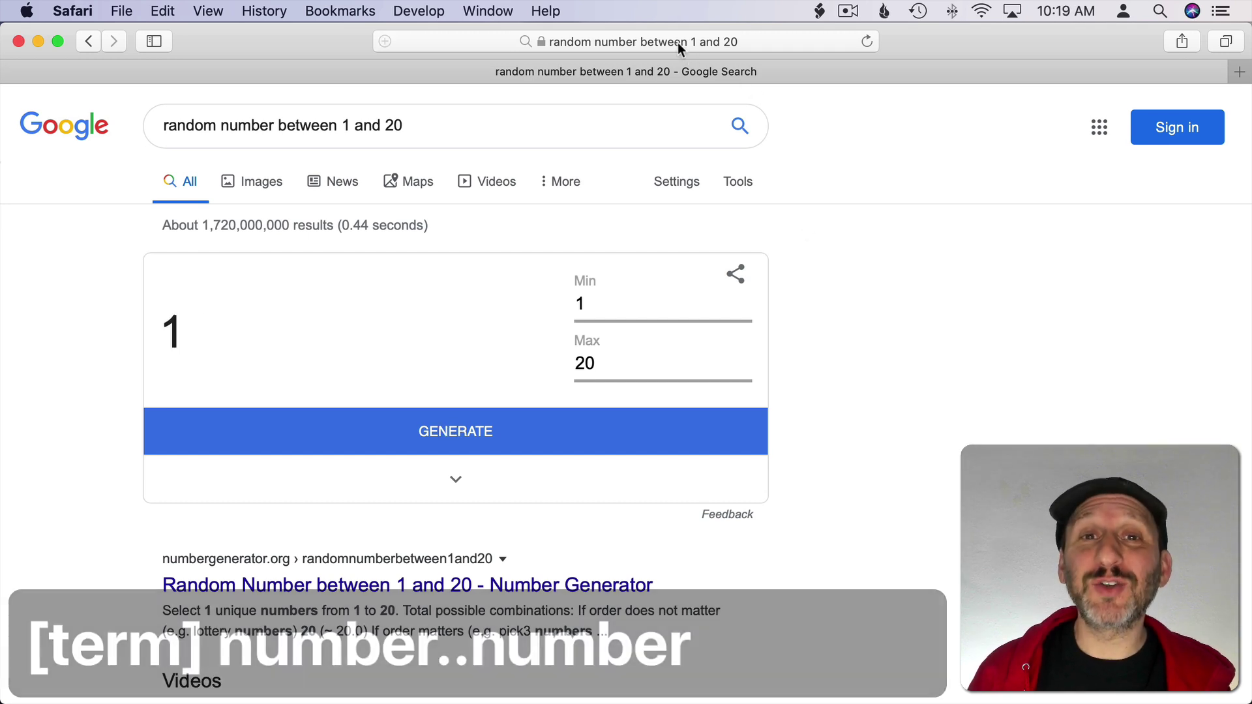
Search olympics 1960..1970 for results in that year range.
{"action": "left_click", "coordinate": [671, 40]}
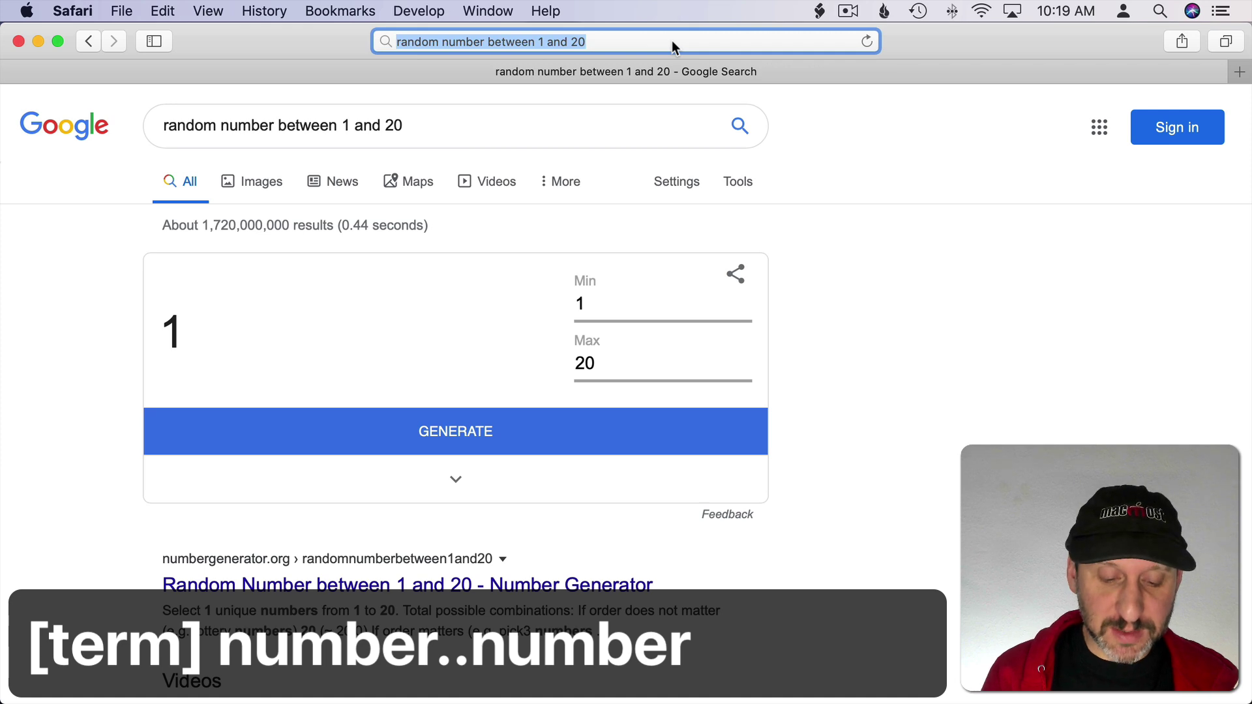
{"action": "type", "text": "olympics 1960..1970"}
{"action": "key", "text": "Return"}
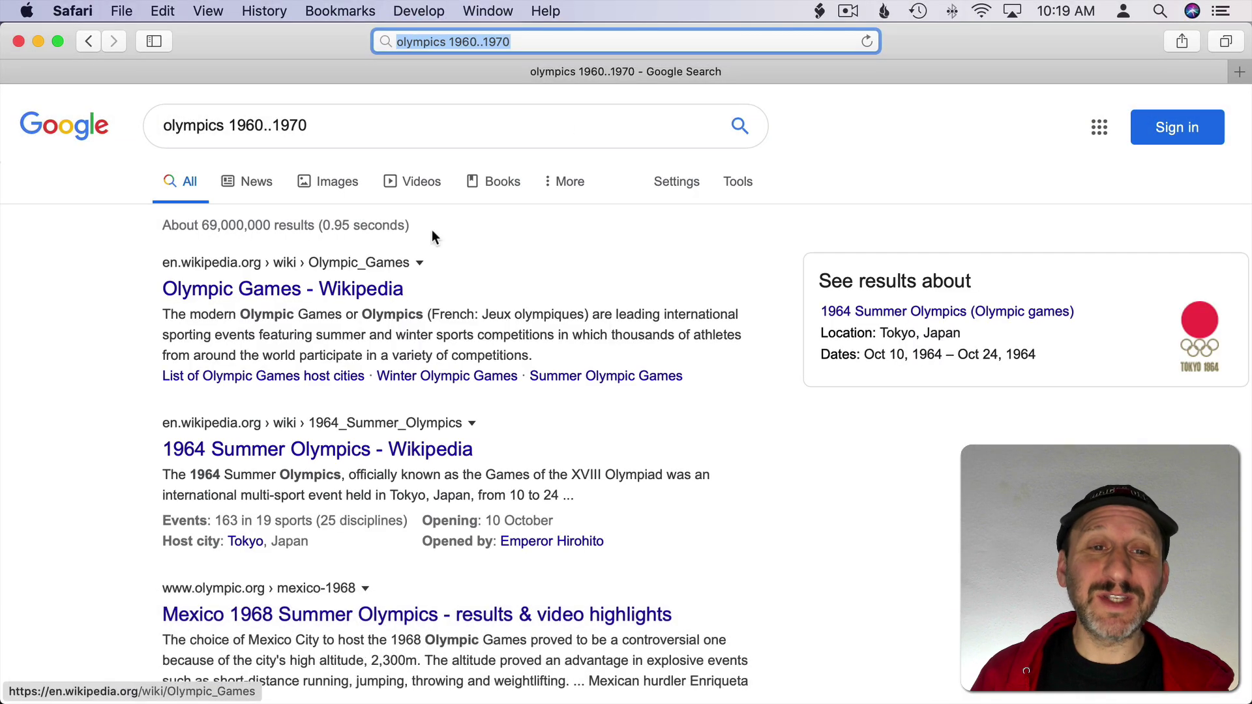
{"action": "scroll", "coordinate": [332, 404], "scroll_direction": "down", "scroll_amount": 6}
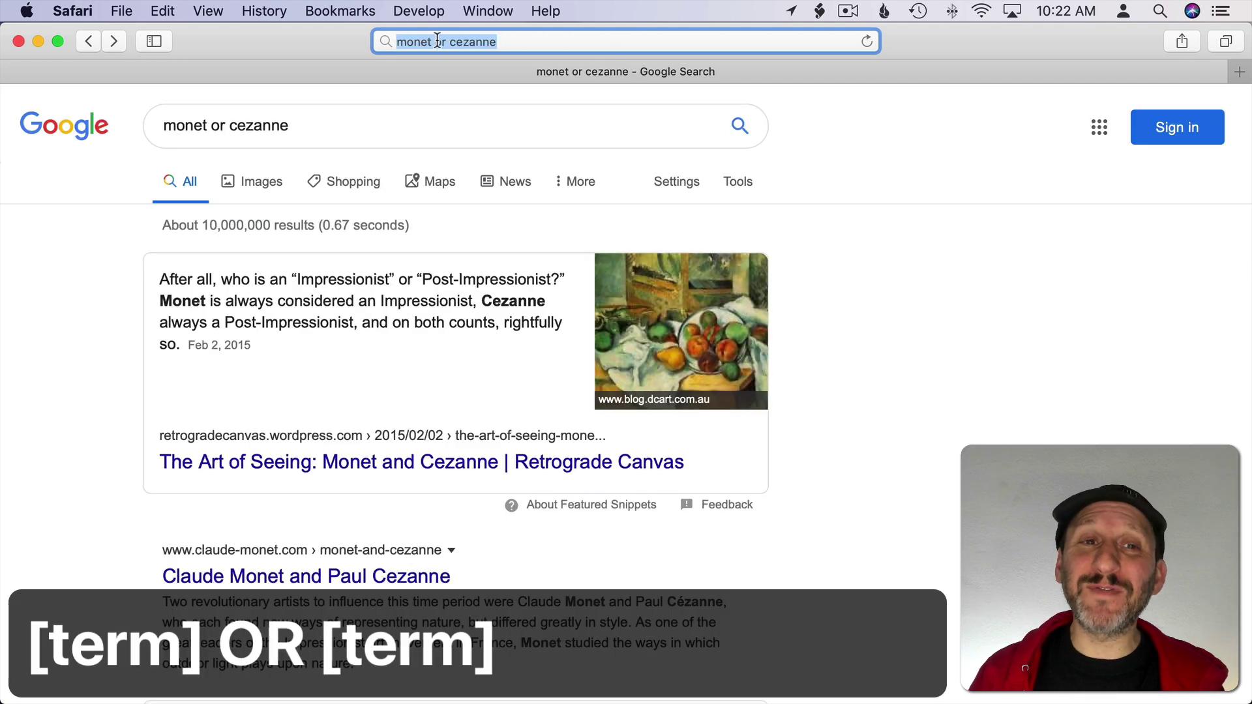
Change the query to monet OR cezanne with uppercase OR, about 130,000,000 results.
{"action": "left_click_drag", "start_coordinate": [434, 41], "coordinate": [448, 42]}
{"action": "type", "text": "OR cezanne"}
{"action": "key", "text": "Return"}
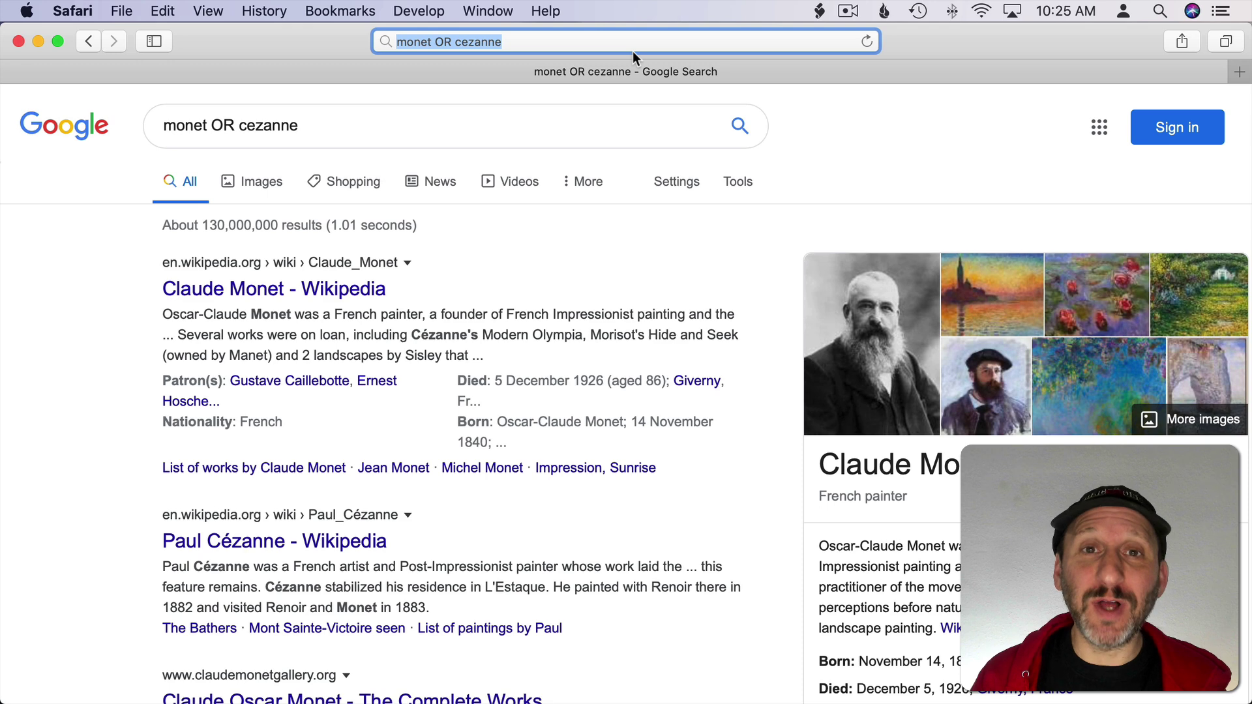
Search intitle:"apple rumors" (about 6,840 results), then rerun it without intitle: (181,000).
{"action": "type", "text": "intitle:"}
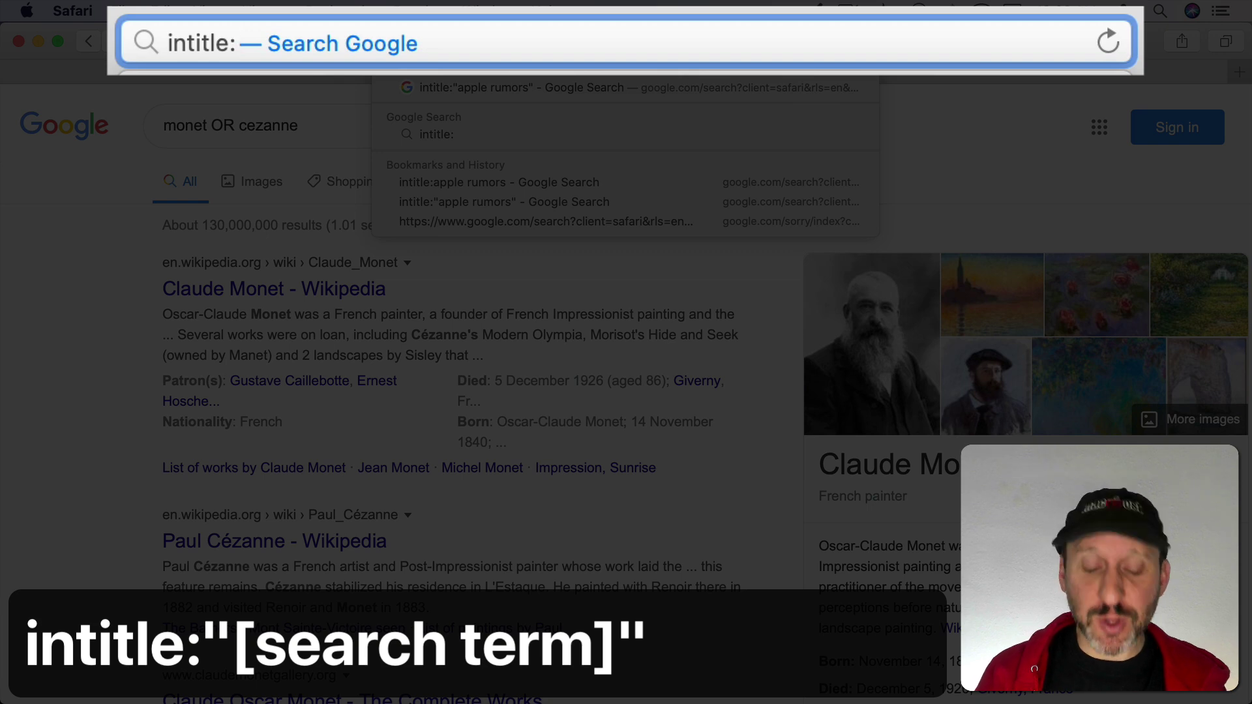
{"action": "type", "text": "\""}
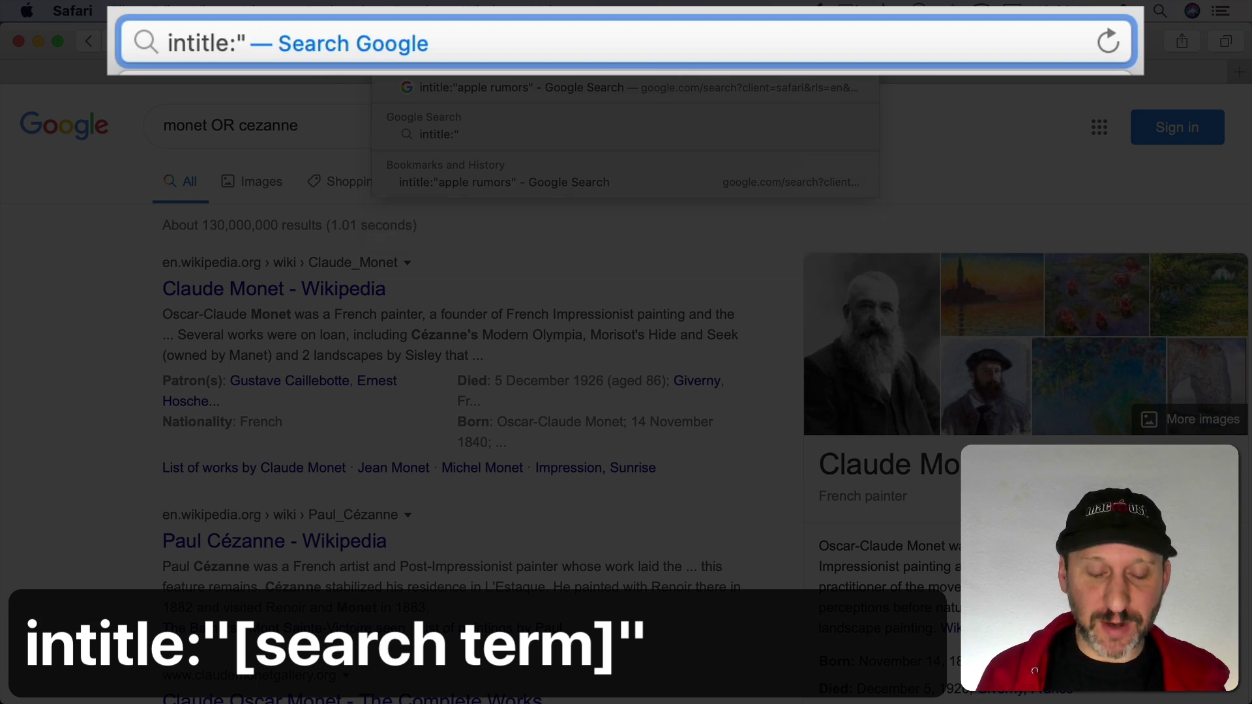
{"action": "type", "text": "apple rumors\""}
{"action": "key", "text": "Return"}
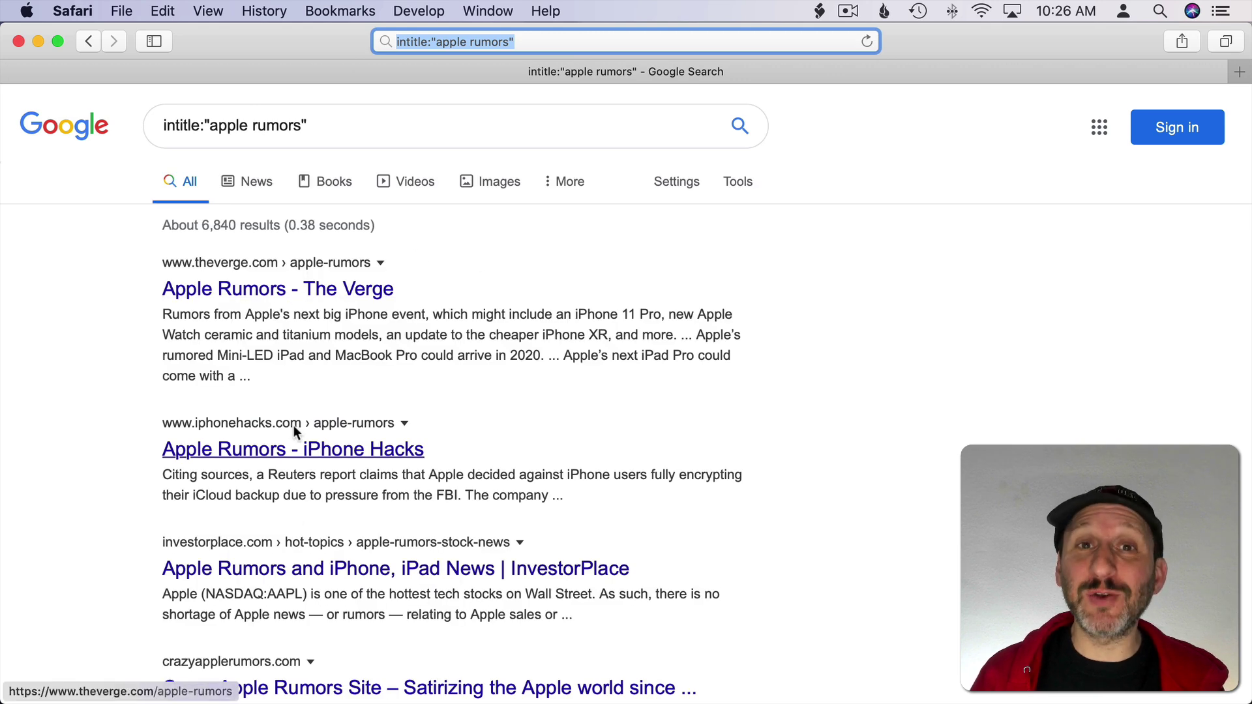
{"action": "left_click", "coordinate": [429, 39]}
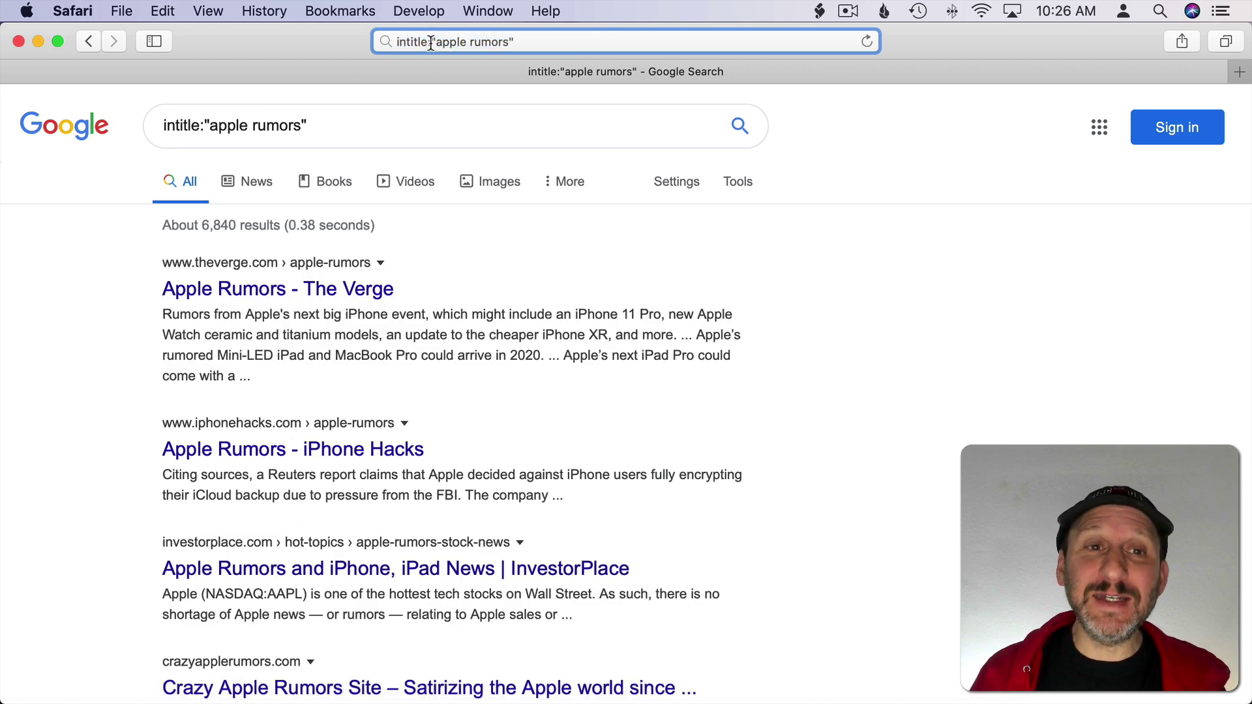
{"action": "left_click_drag", "start_coordinate": [430, 43], "coordinate": [356, 41]}
{"action": "key", "text": "BackSpace"}
{"action": "key", "text": "Return"}
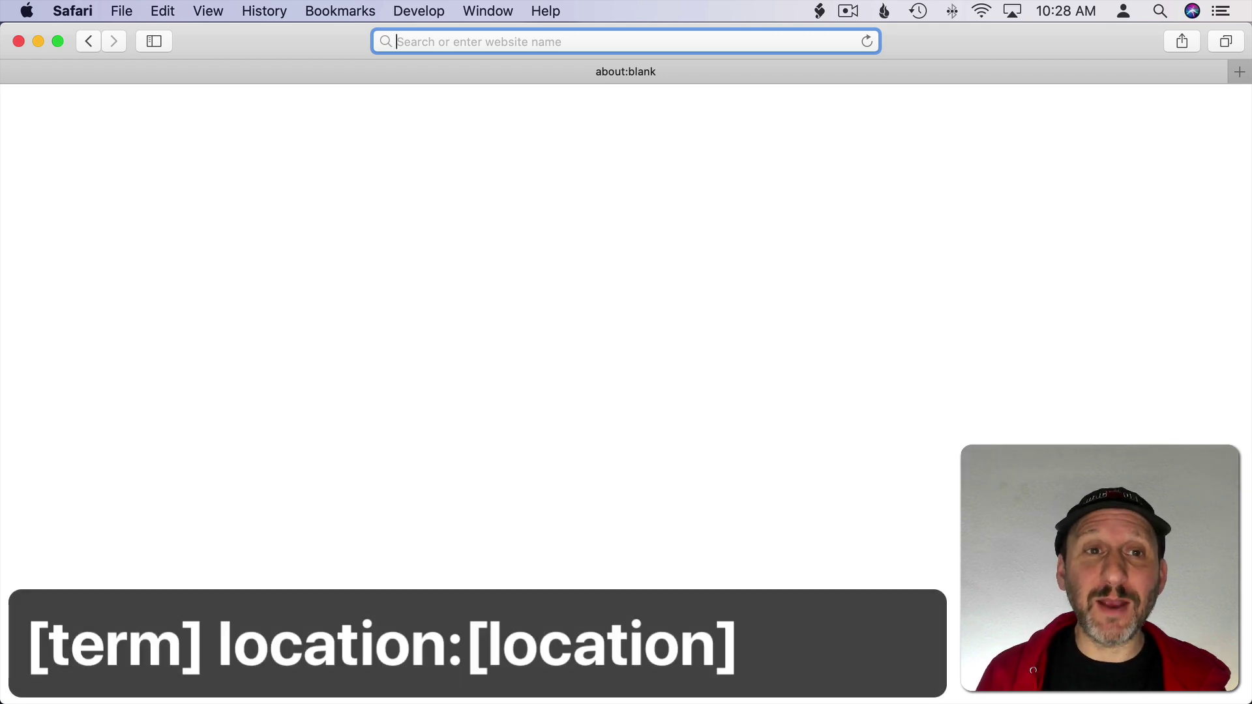
Search covered bridges location:vermont to list Vermont covered bridges like Dummerston.
{"action": "type", "text": "covered bridges"}
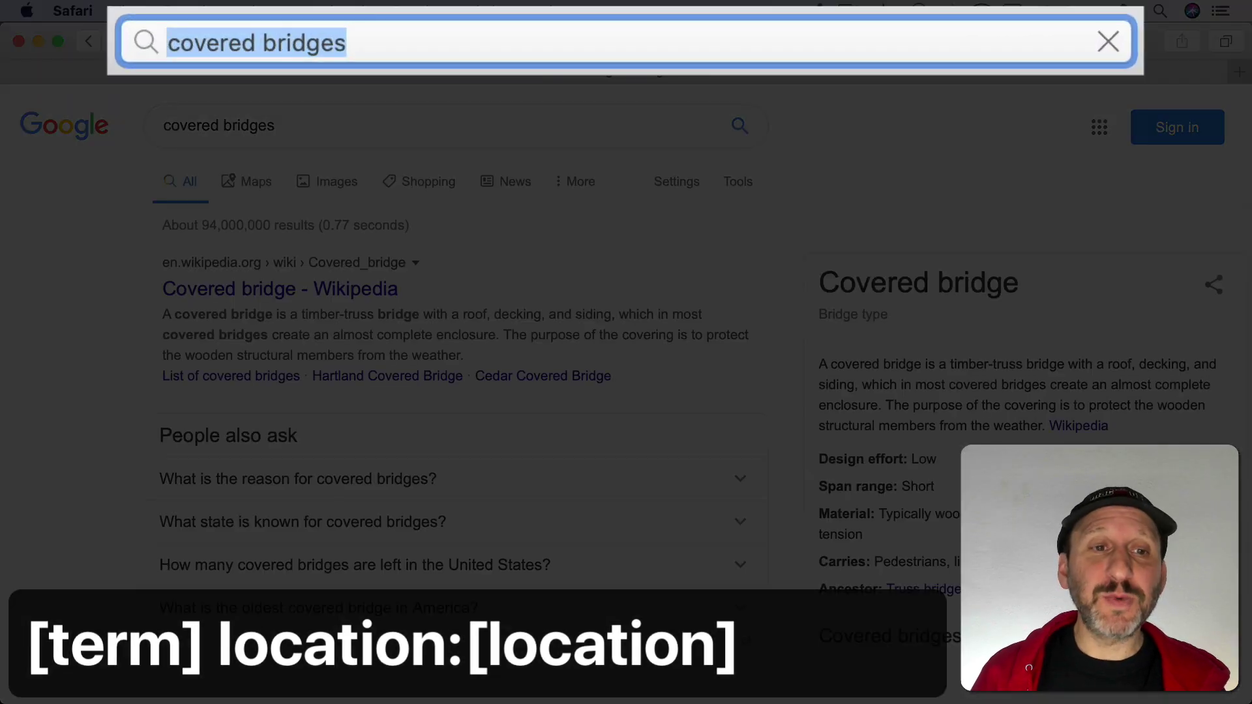
{"action": "left_click", "coordinate": [402, 39]}
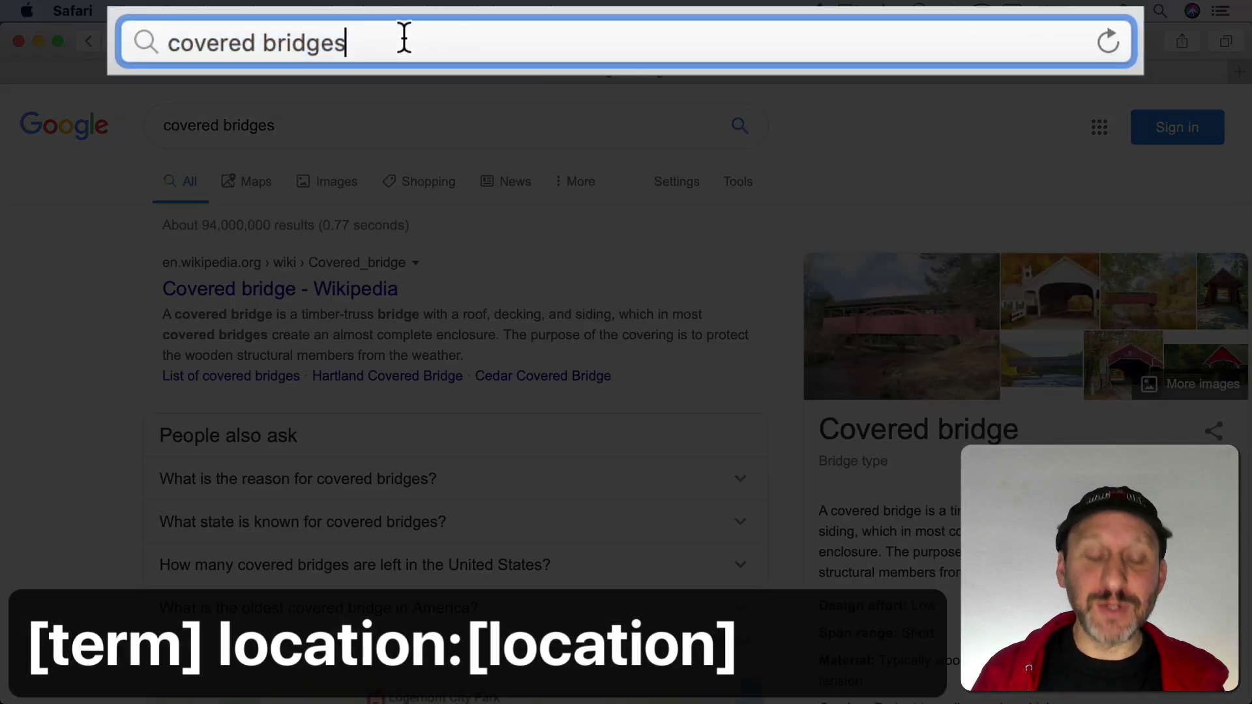
{"action": "type", "text": "location:ve"}
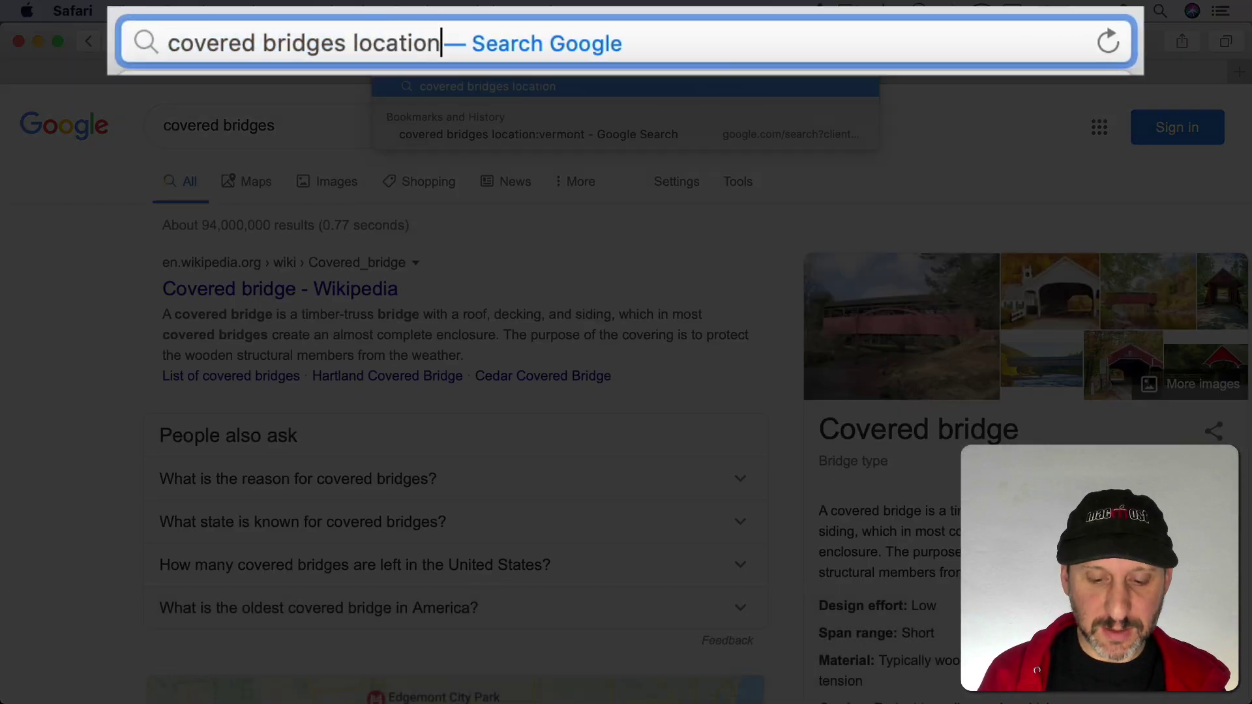
{"action": "type", "text": "rmont"}
{"action": "key", "text": "Return"}
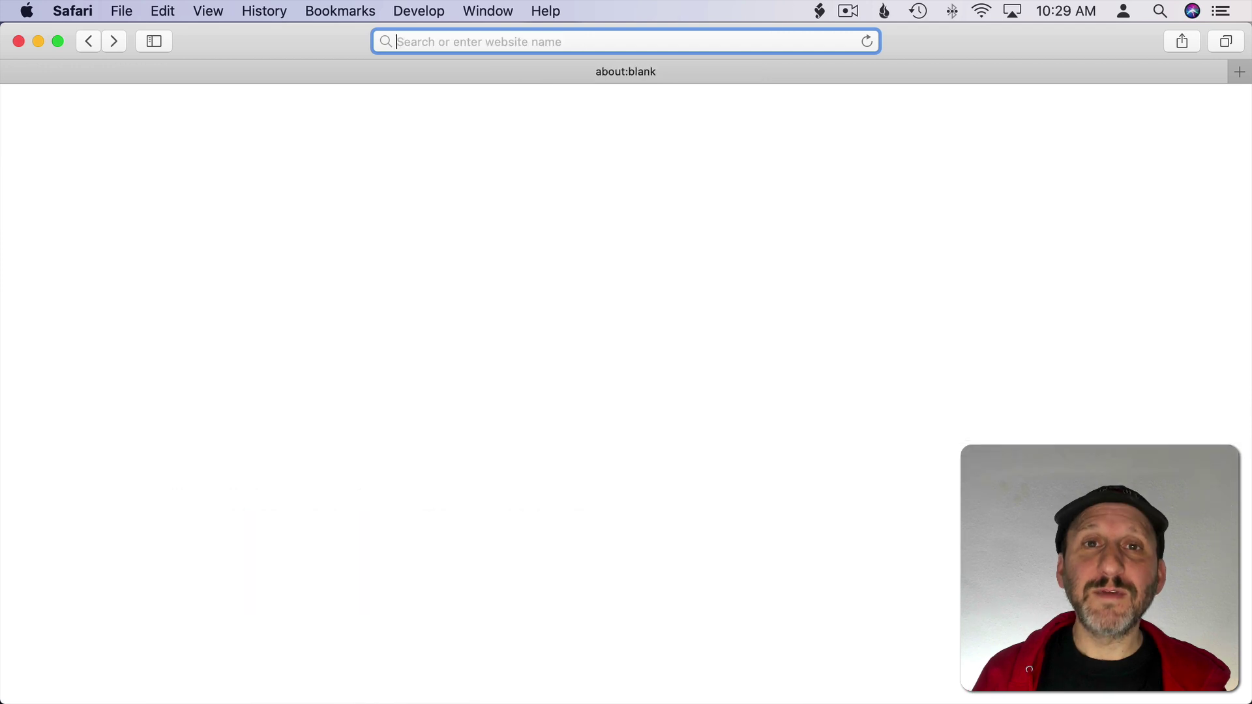
Search 'area code 609' and then 'zip code 19101' for their instant answers.
{"action": "type", "text": "area code "}
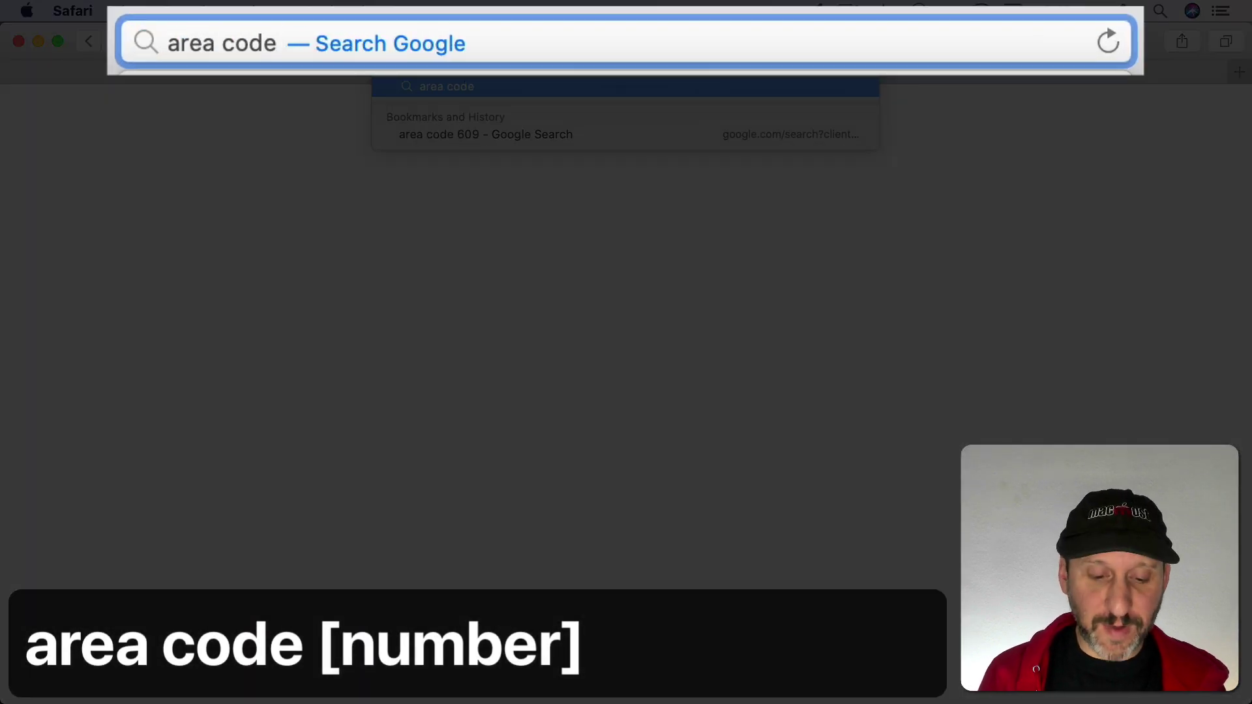
{"action": "type", "text": "609"}
{"action": "key", "text": "Return"}
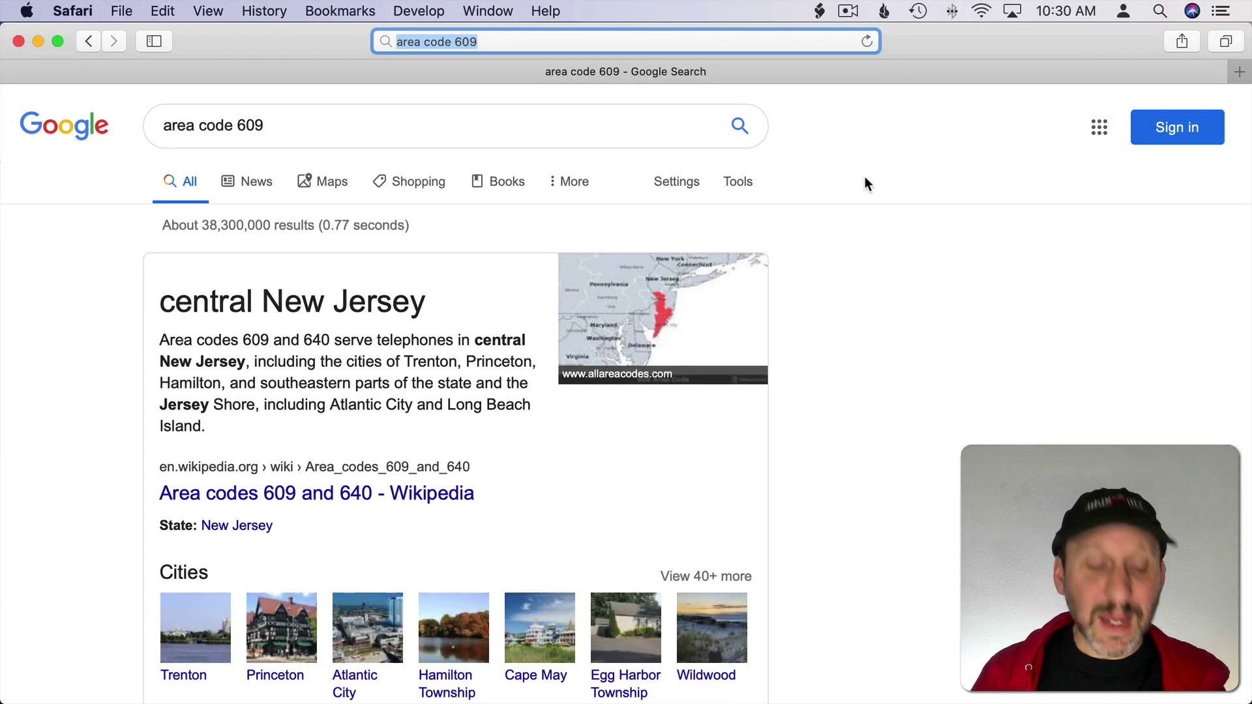
{"action": "type", "text": "zip code 19101"}
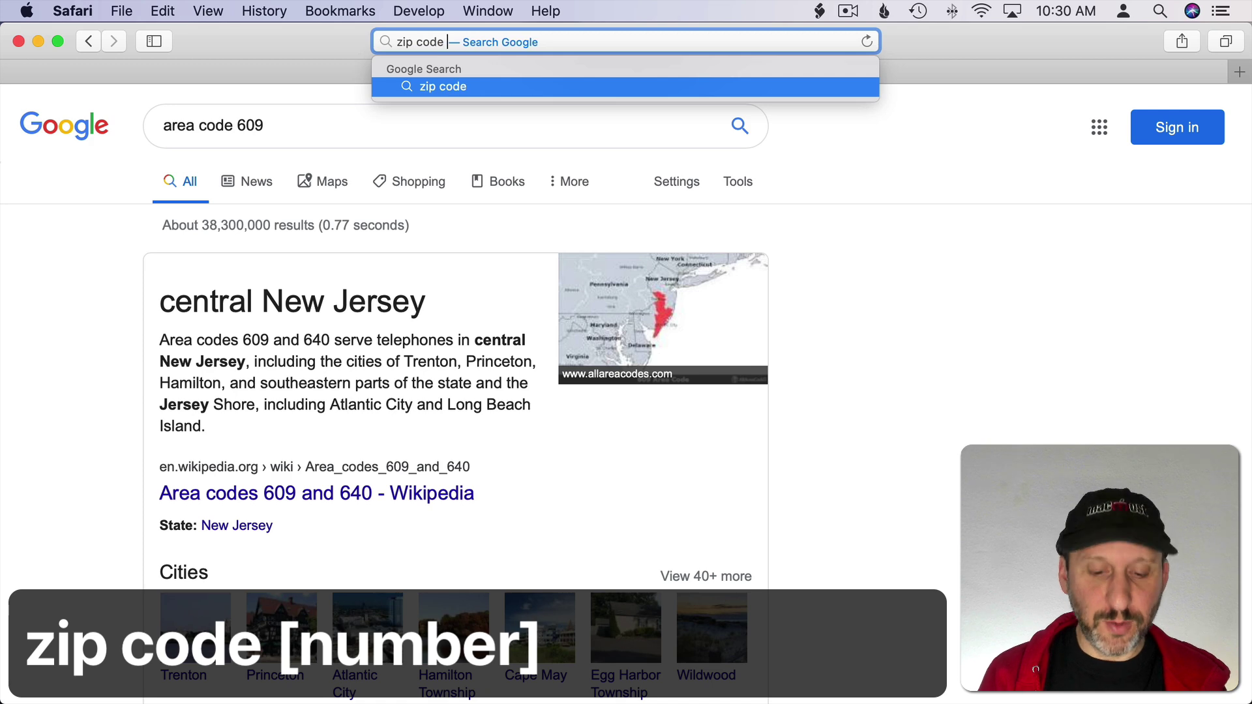
{"action": "key", "text": "Return"}
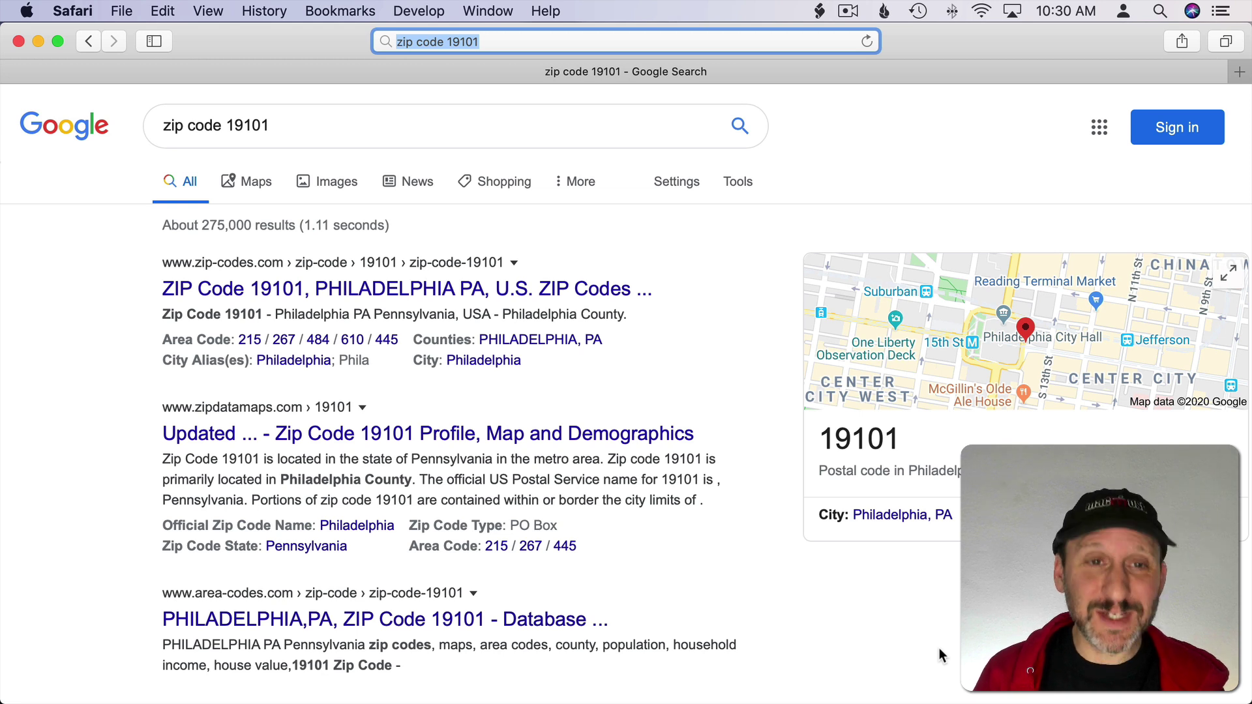
Search a pasted Manhattan street address and view its map near the Empire State Building.
{"action": "type", "text": "20 W 34th St, New York, NY"}
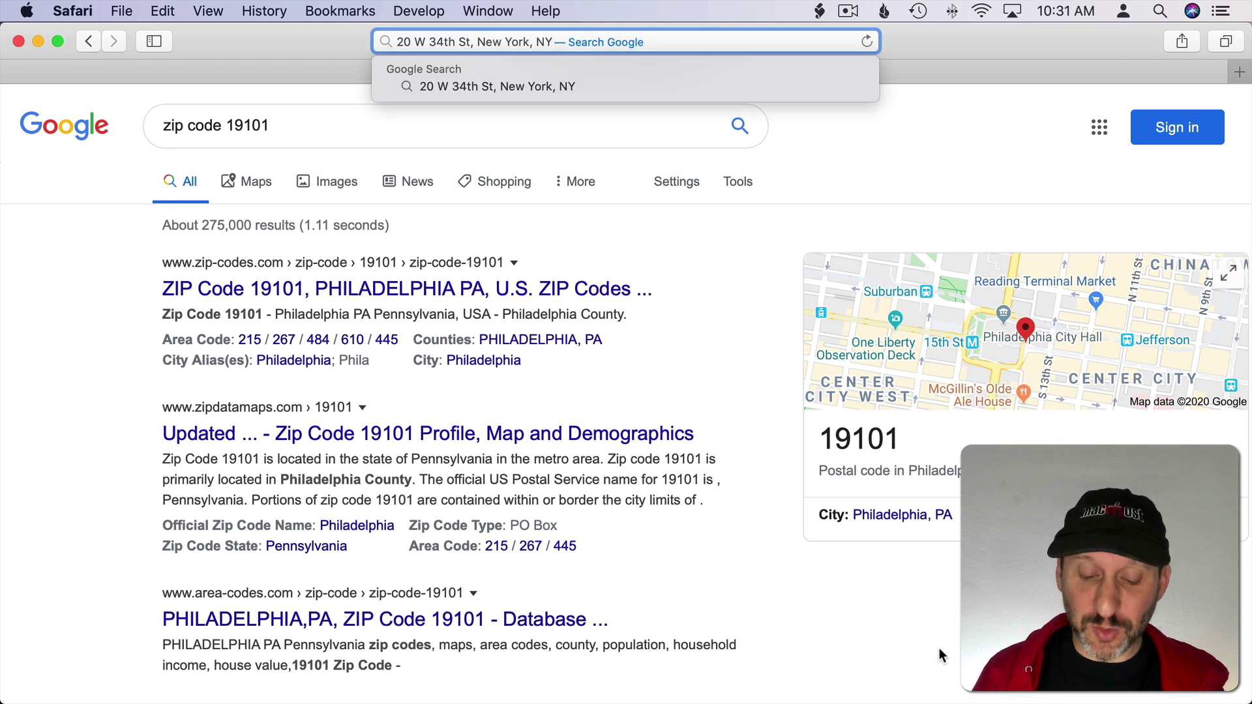
{"action": "key", "text": "Return"}
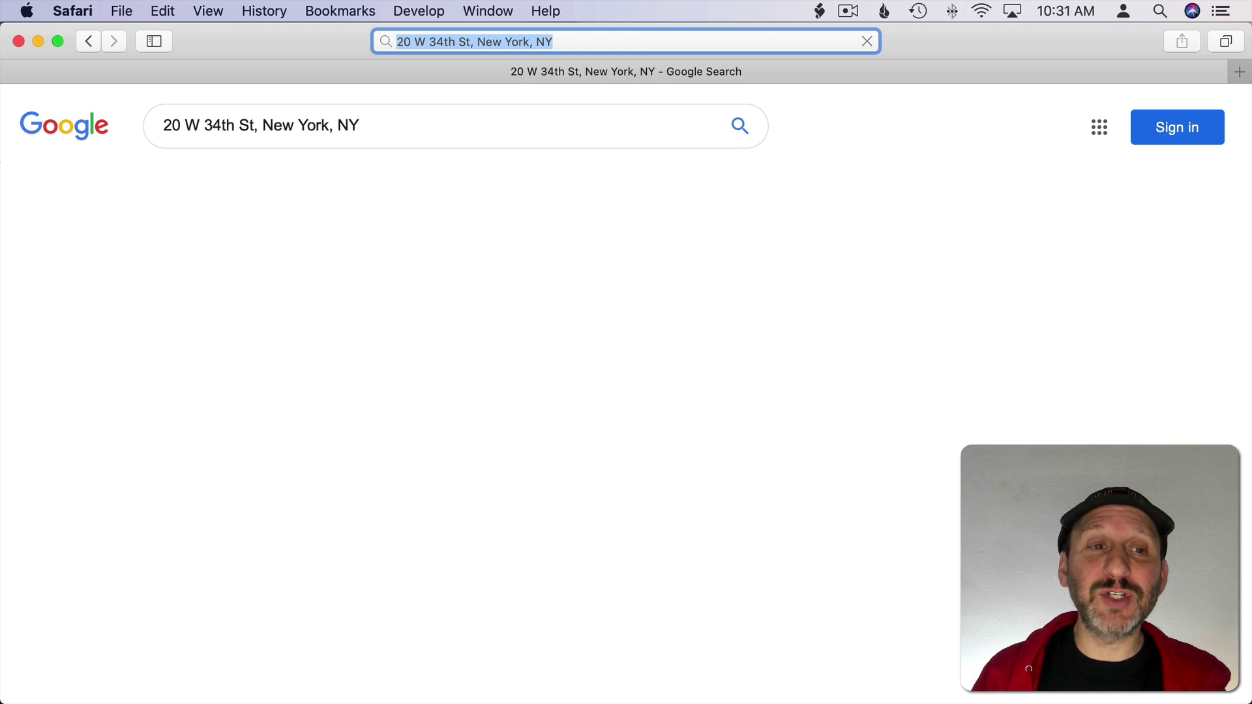
{"action": "scroll", "coordinate": [361, 553], "scroll_direction": "down", "scroll_amount": 3}
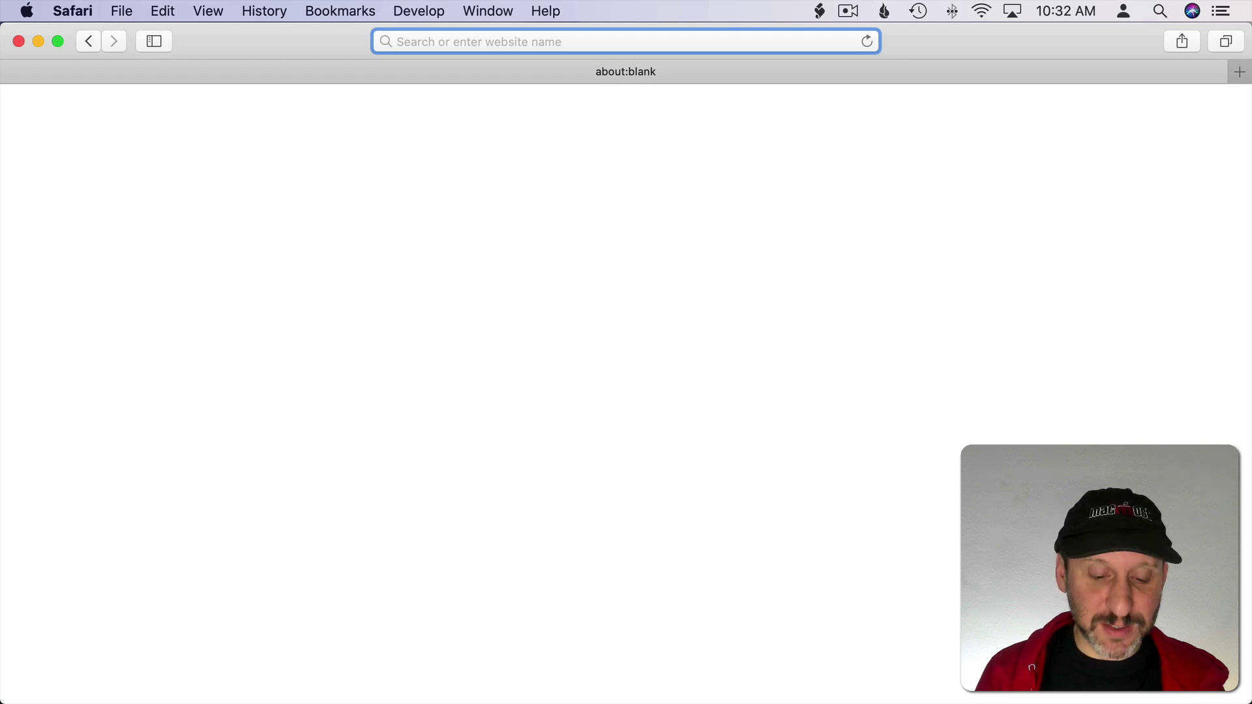
Search aa1442 to see American AA 1442's Chicago-to-Portland flight status.
{"action": "type", "text": "aa"}
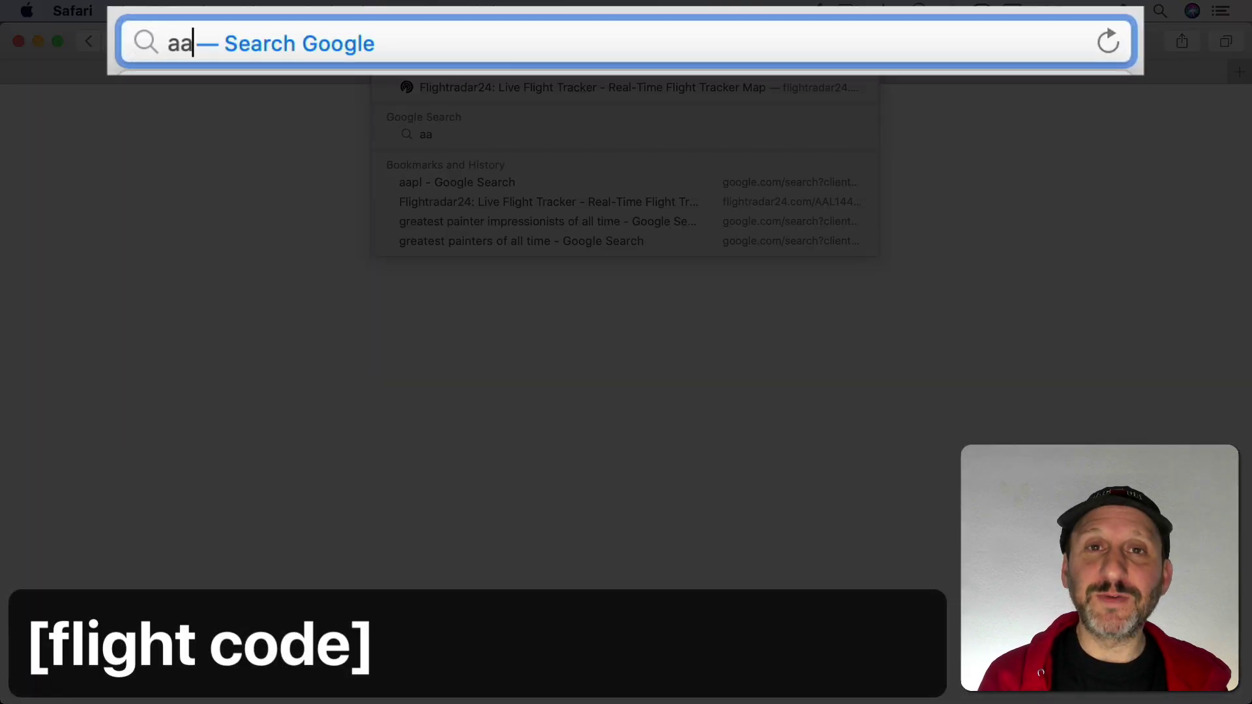
{"action": "type", "text": "1442"}
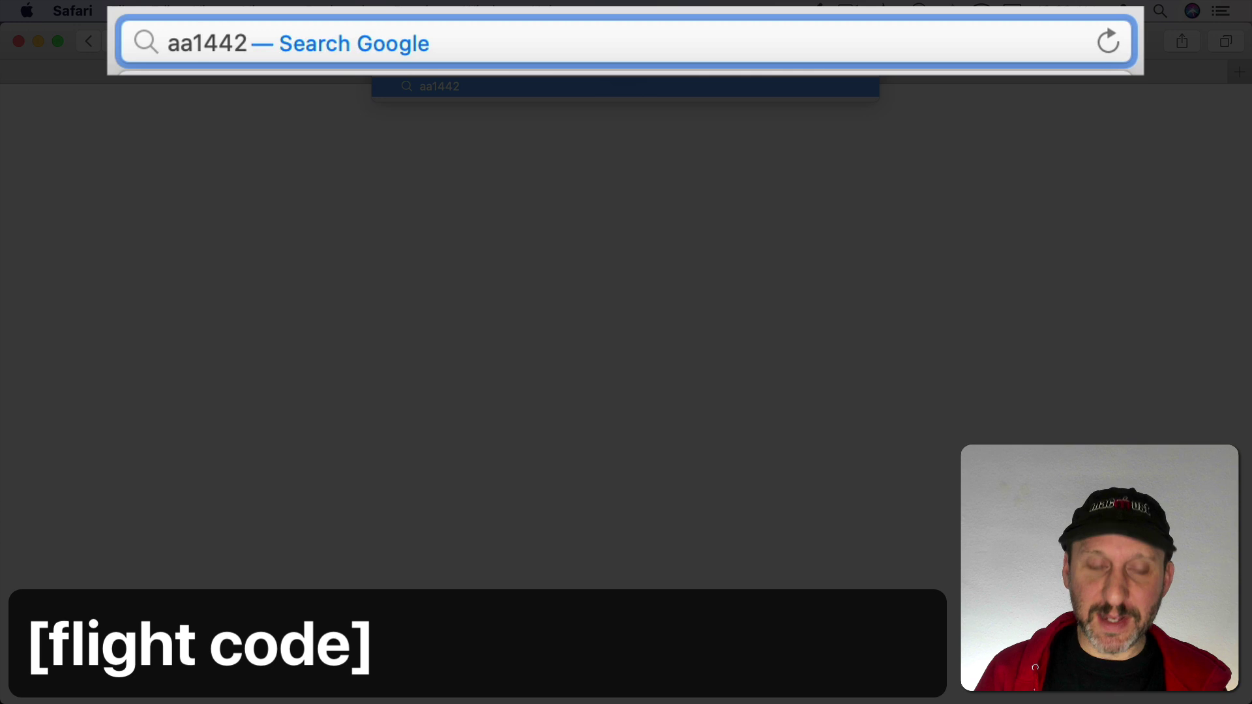
{"action": "key", "text": "Return"}
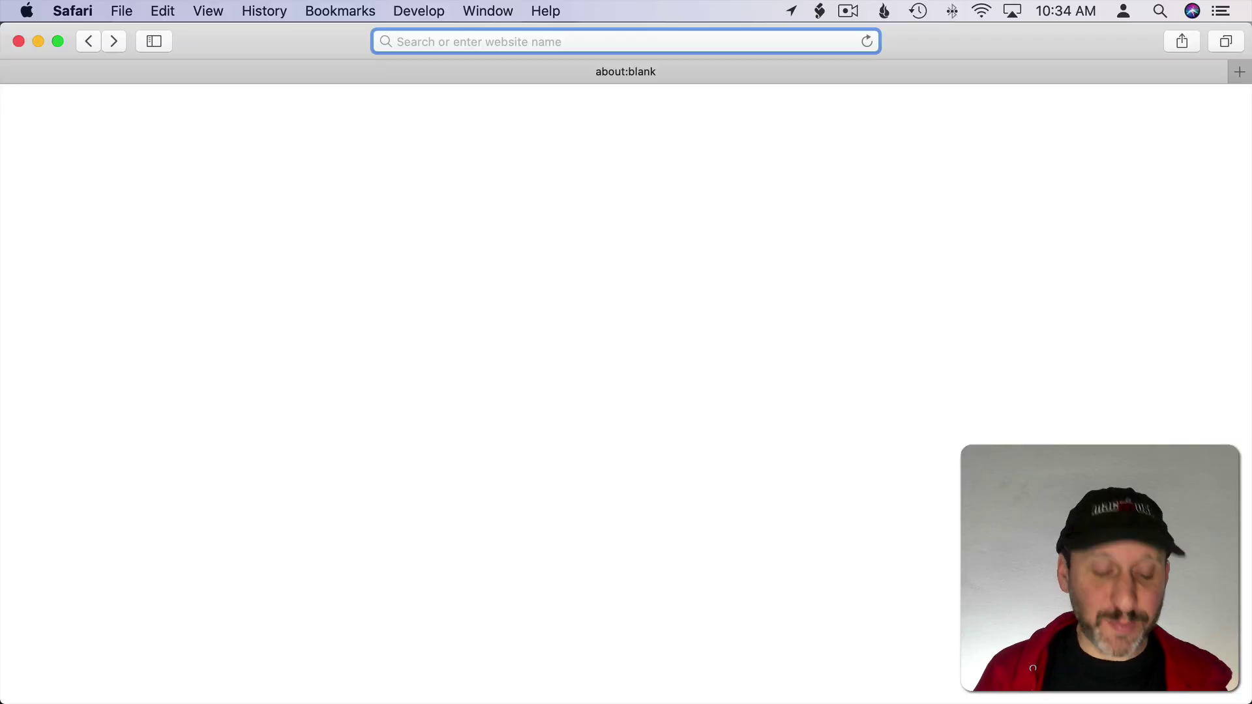
Search 'set timer for 10 minutes' and switch the timer widget to Stopwatch mode.
{"action": "type", "text": "set ti"}
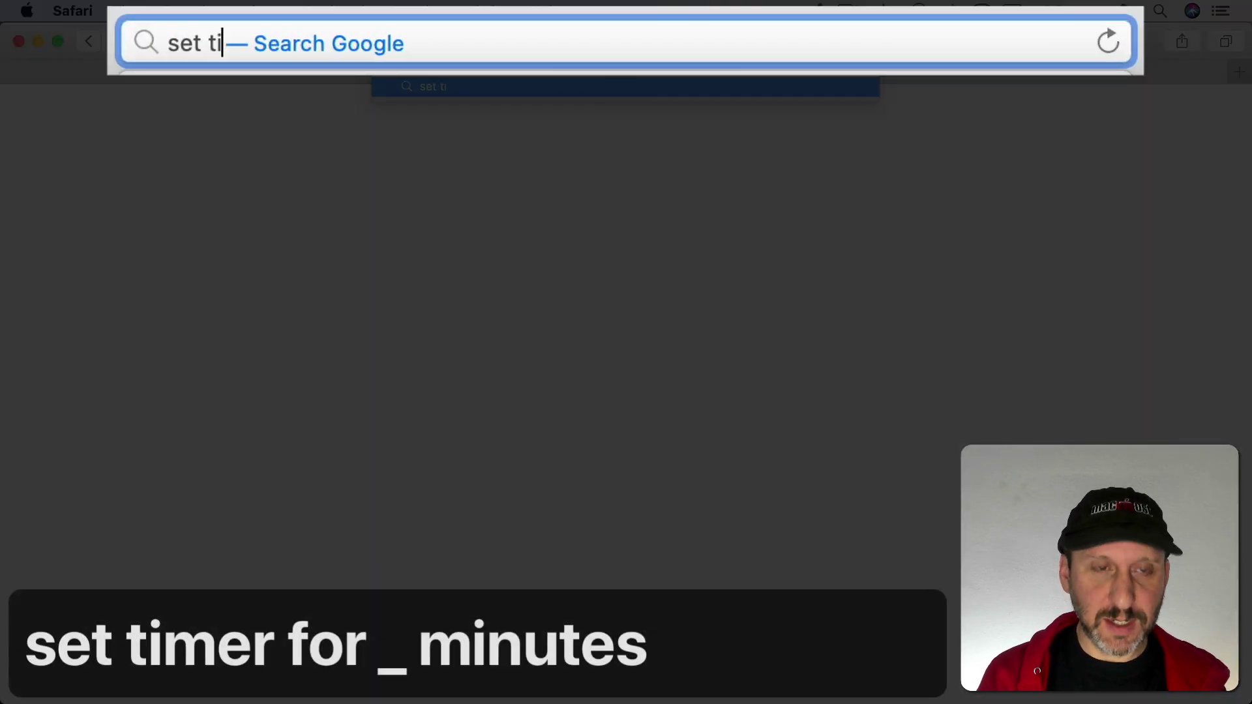
{"action": "type", "text": "mer for 10 minut"}
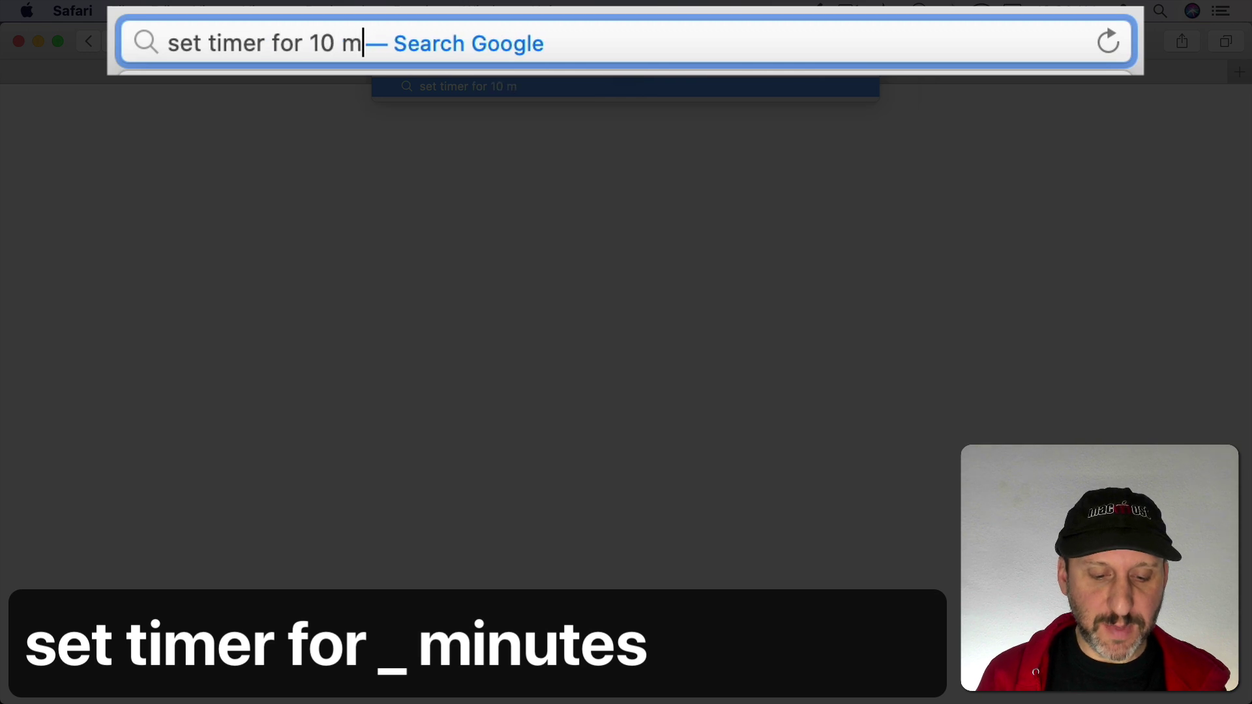
{"action": "type", "text": "es"}
{"action": "key", "text": "Return"}
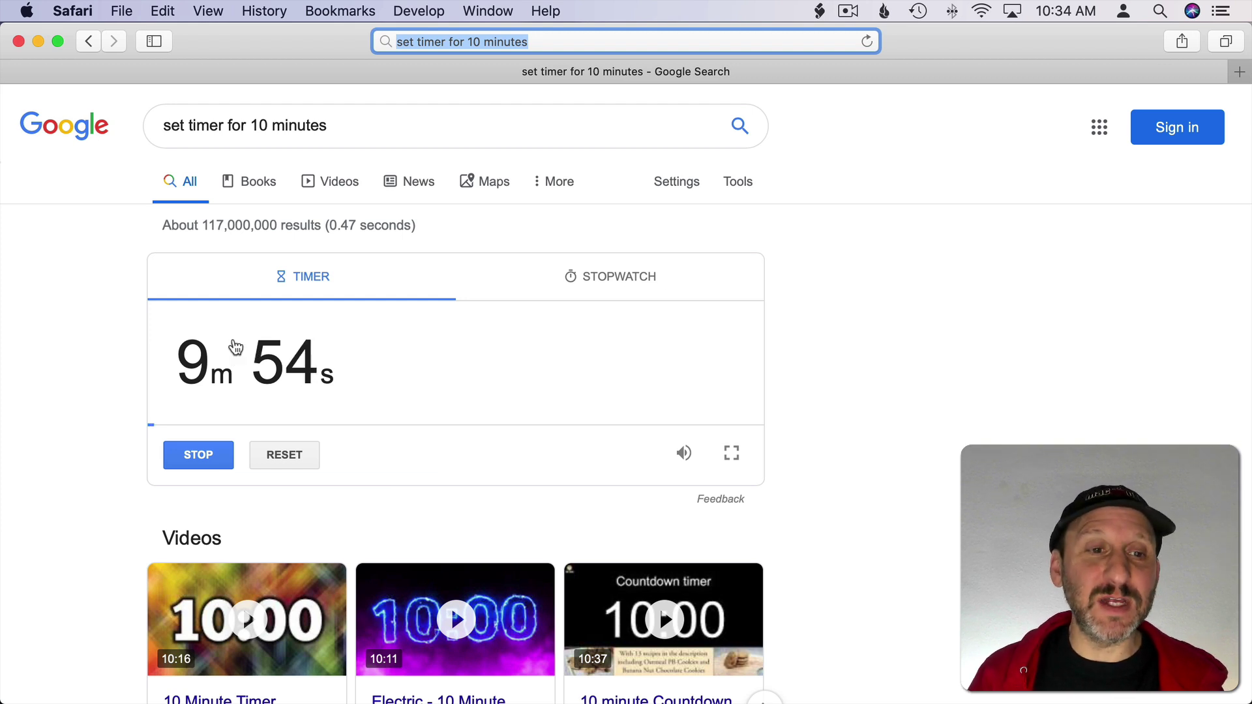
{"action": "left_click", "coordinate": [605, 282]}
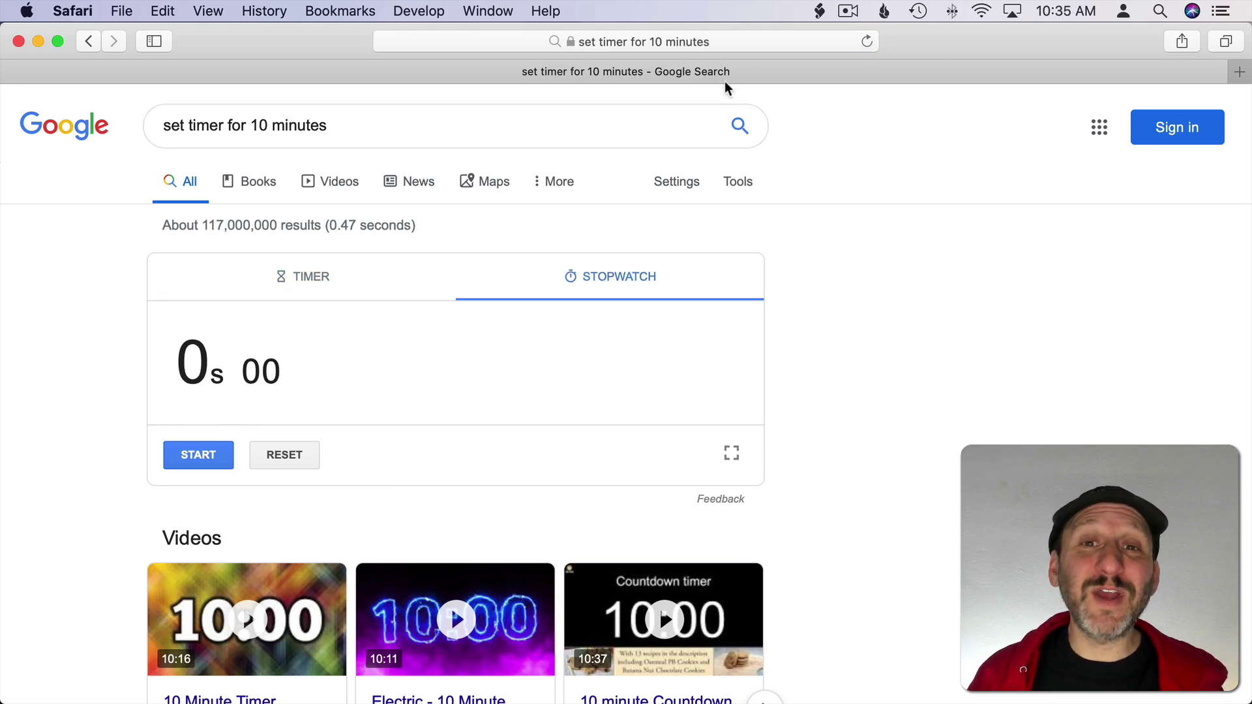
{"action": "left_click", "coordinate": [715, 38]}
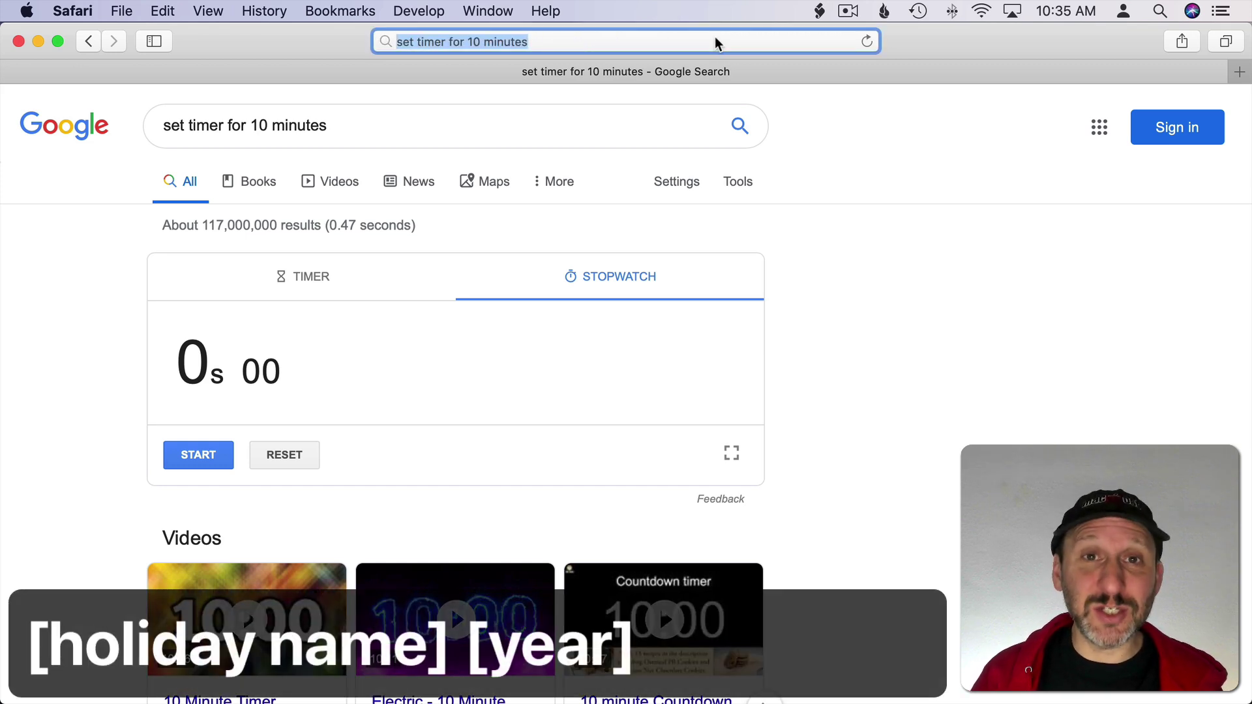
Browse the apple results through the News, Shopping and Images tabs.
{"action": "type", "text": "m"}
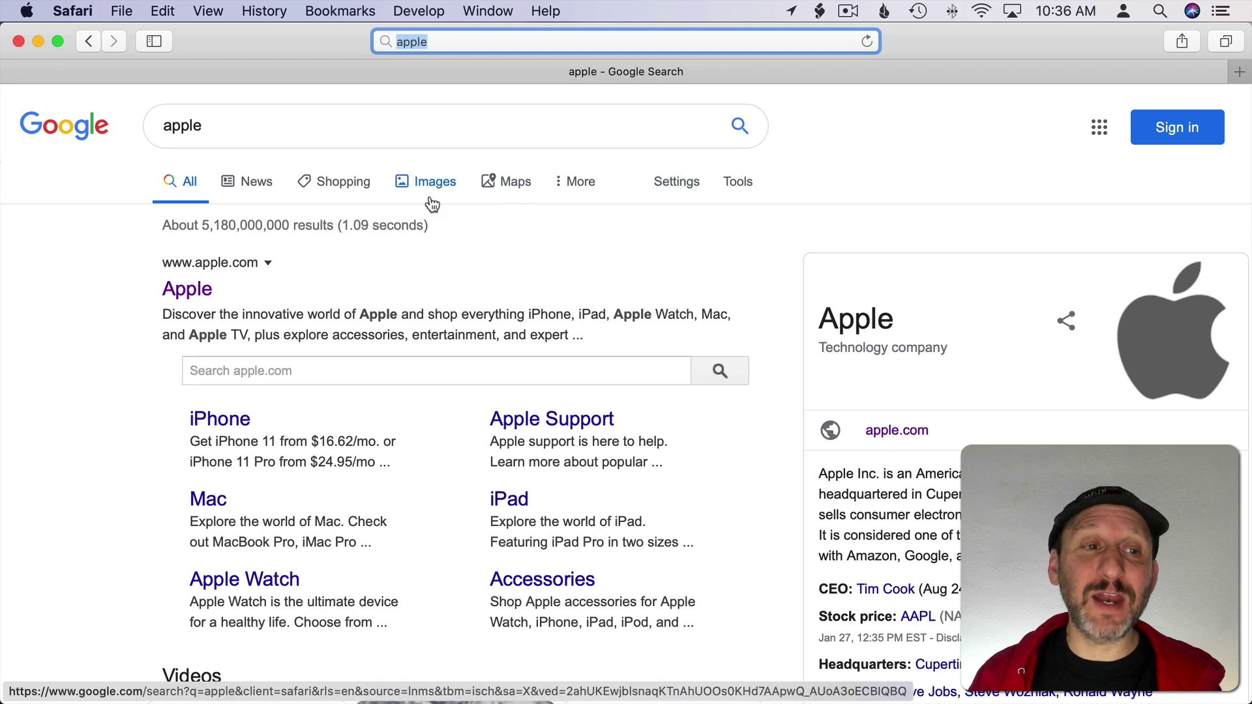
{"action": "left_click", "coordinate": [241, 189]}
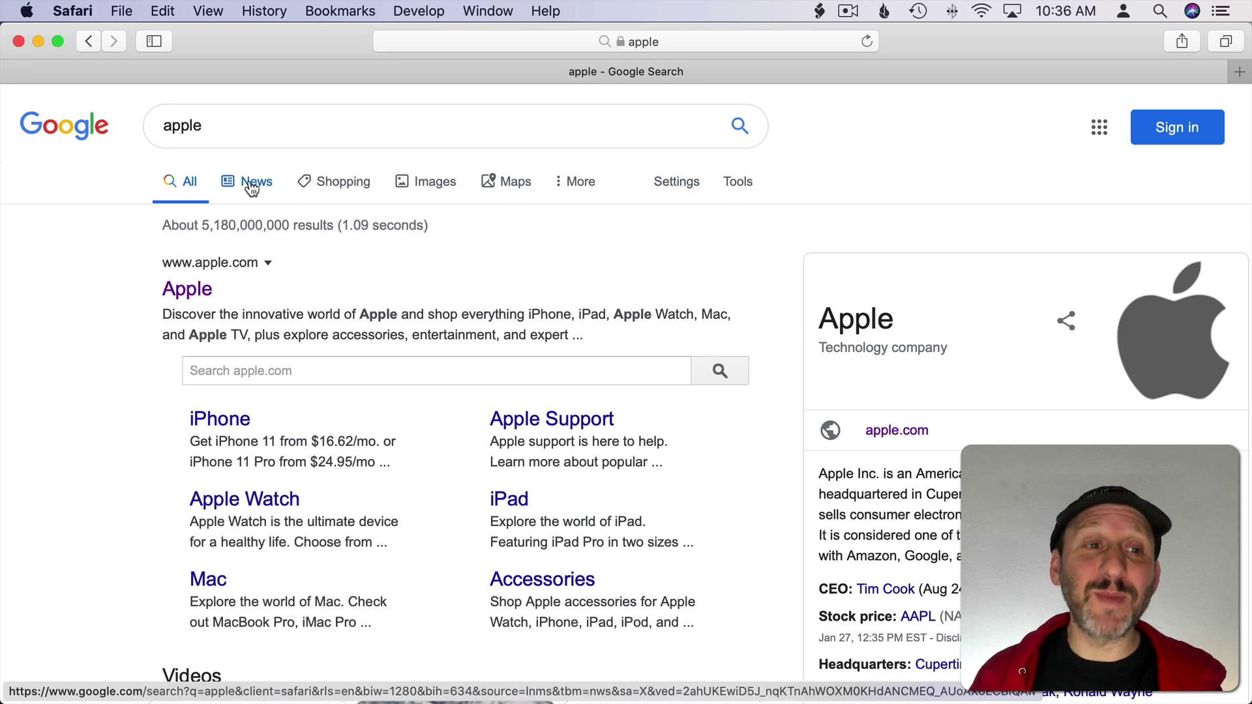
{"action": "left_click", "coordinate": [251, 186]}
{"action": "left_click", "coordinate": [335, 185]}
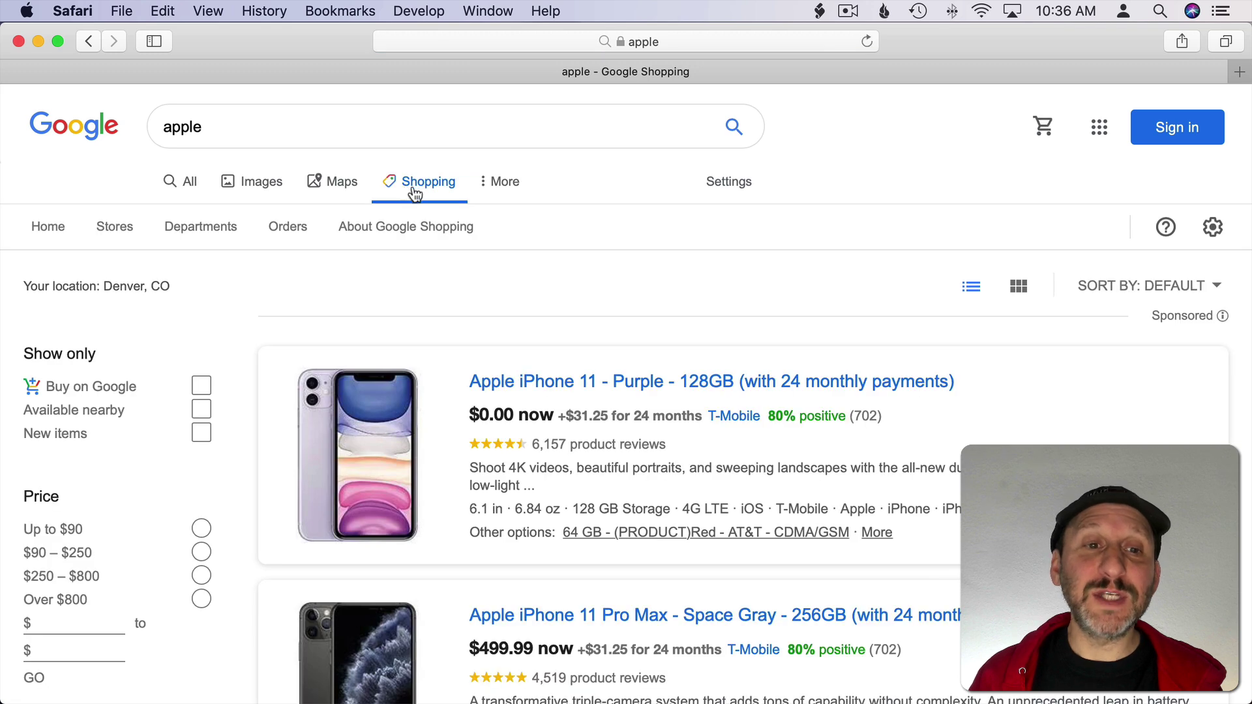
{"action": "left_click", "coordinate": [263, 182]}
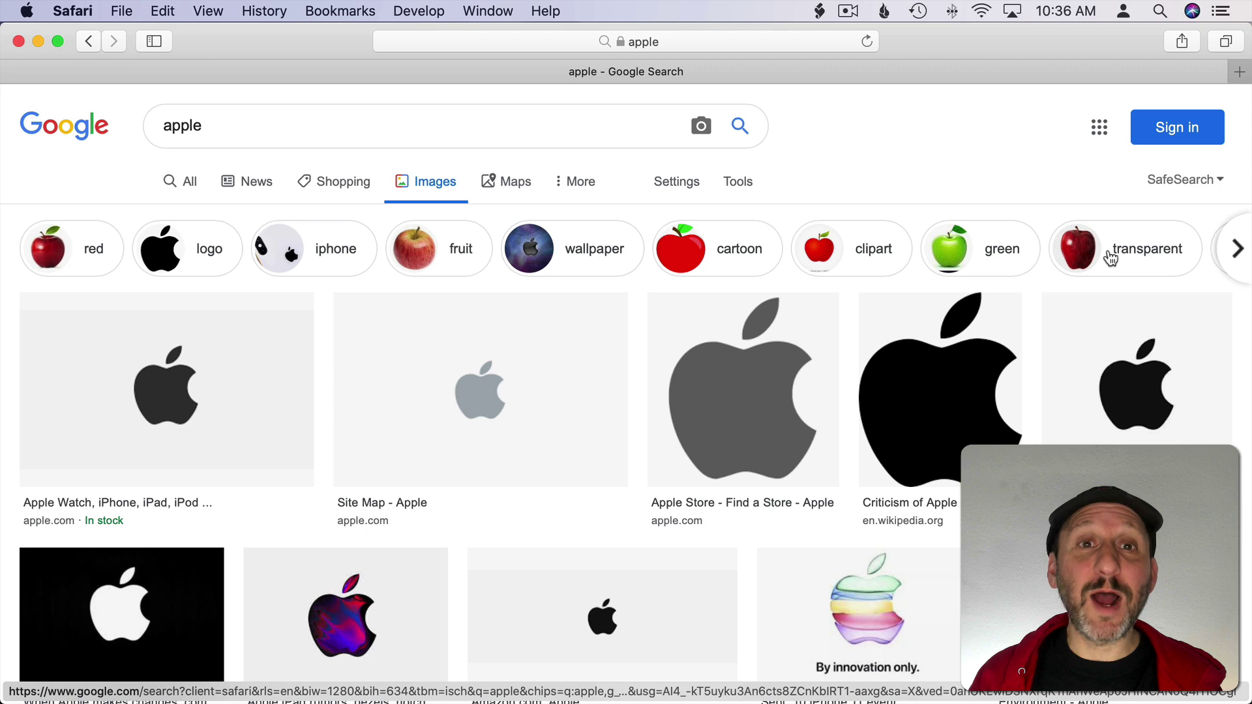
Return to All results for apple and open the Tools' Any time dropdown of time ranges.
{"action": "left_click", "coordinate": [180, 182]}
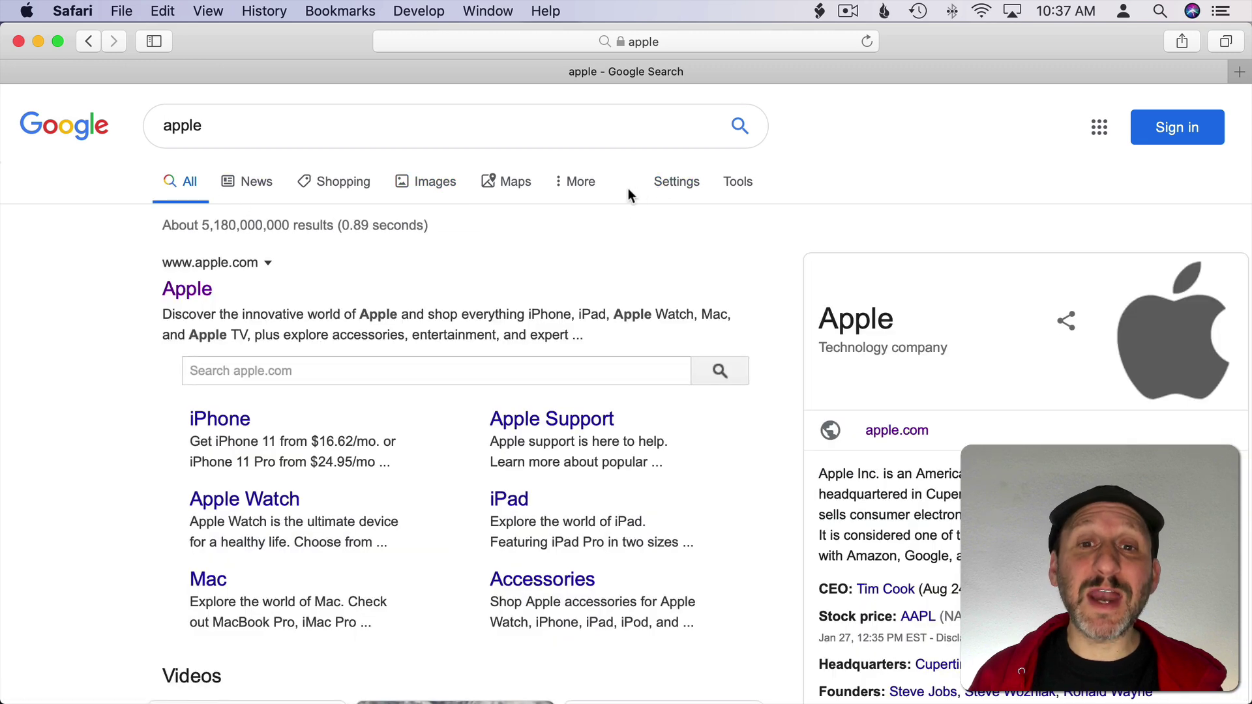
{"action": "left_click", "coordinate": [742, 191]}
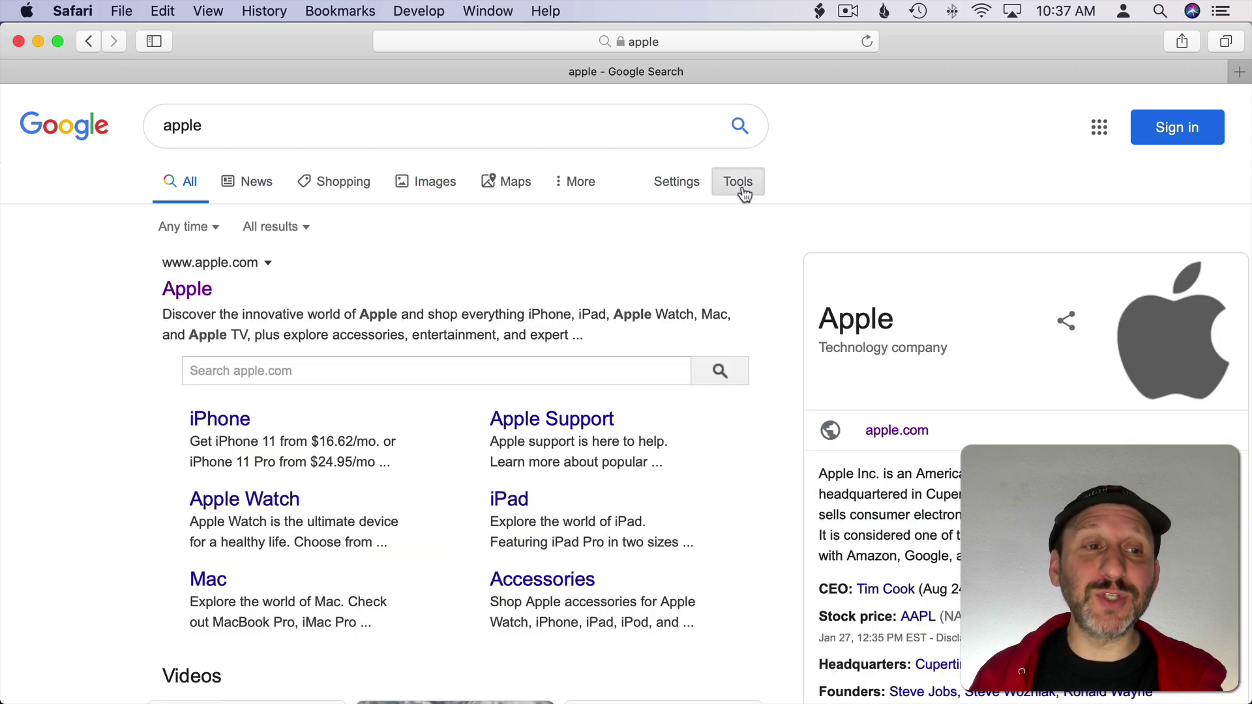
{"action": "left_click", "coordinate": [186, 228]}
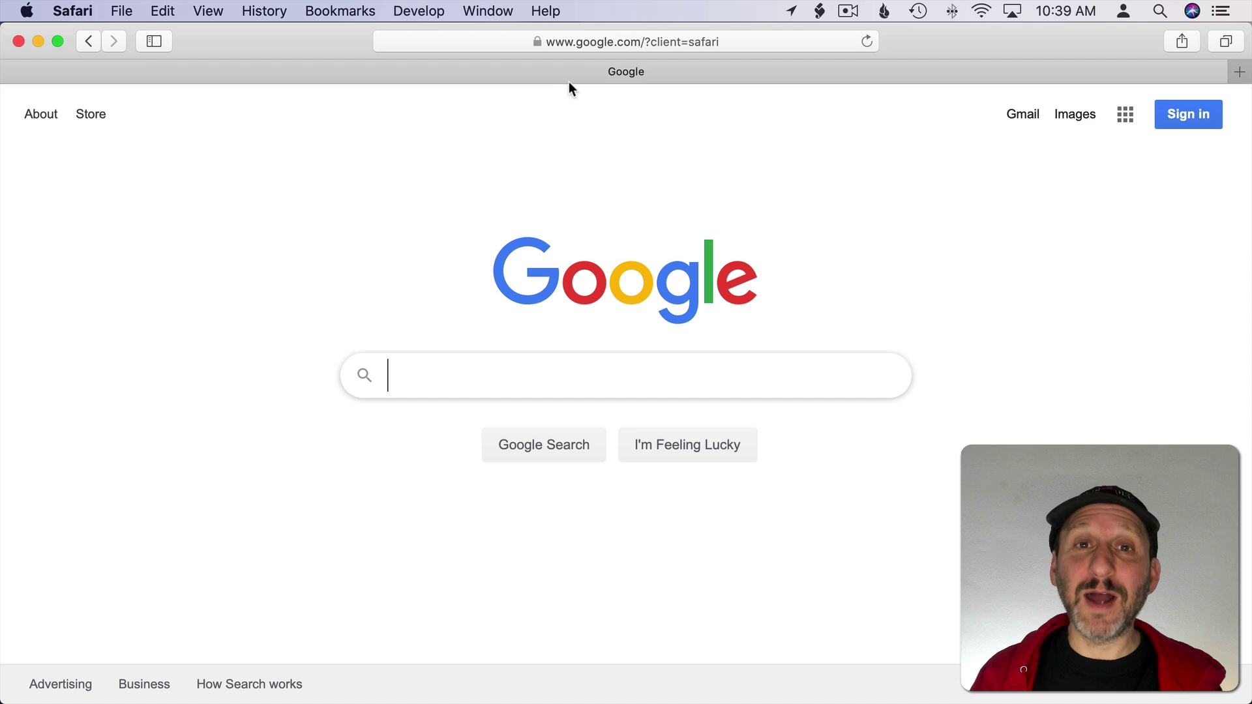
Load google.com/advanced_search and scroll through the Advanced Search form's fields.
{"action": "left_click", "coordinate": [596, 41]}
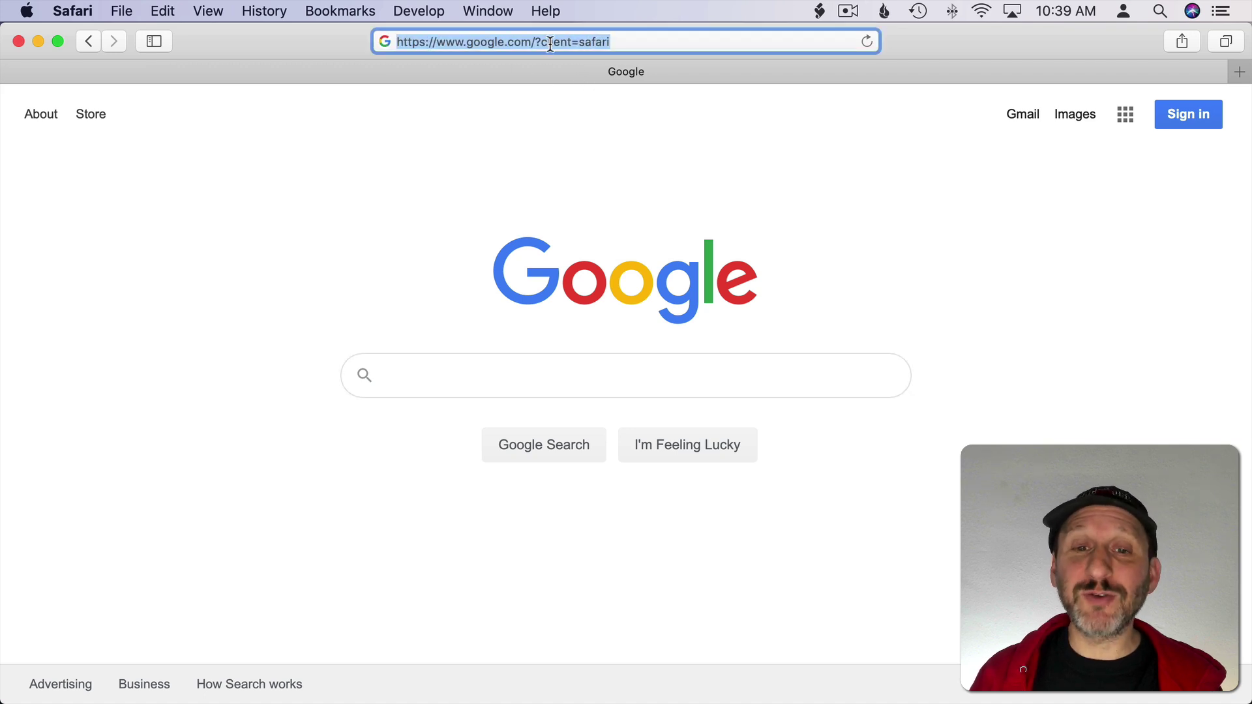
{"action": "left_click", "coordinate": [524, 376]}
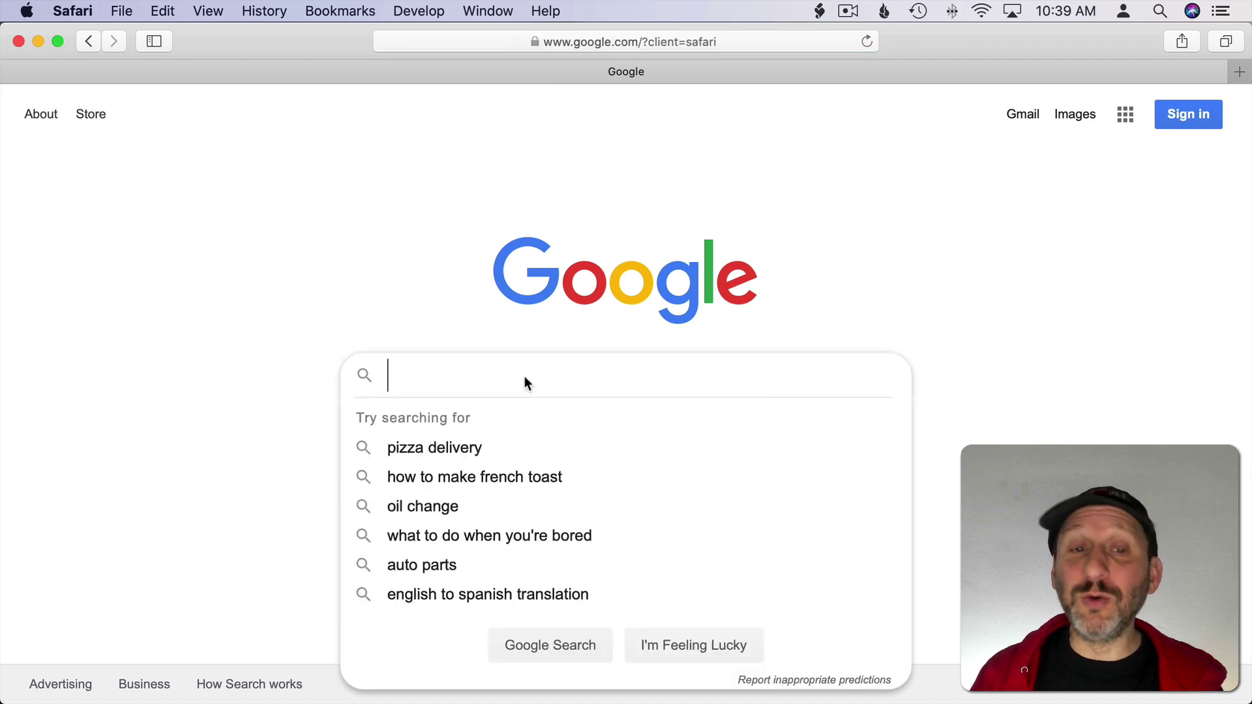
{"action": "left_click", "coordinate": [596, 43]}
{"action": "type", "text": "https://www.google.com/advanced_search"}
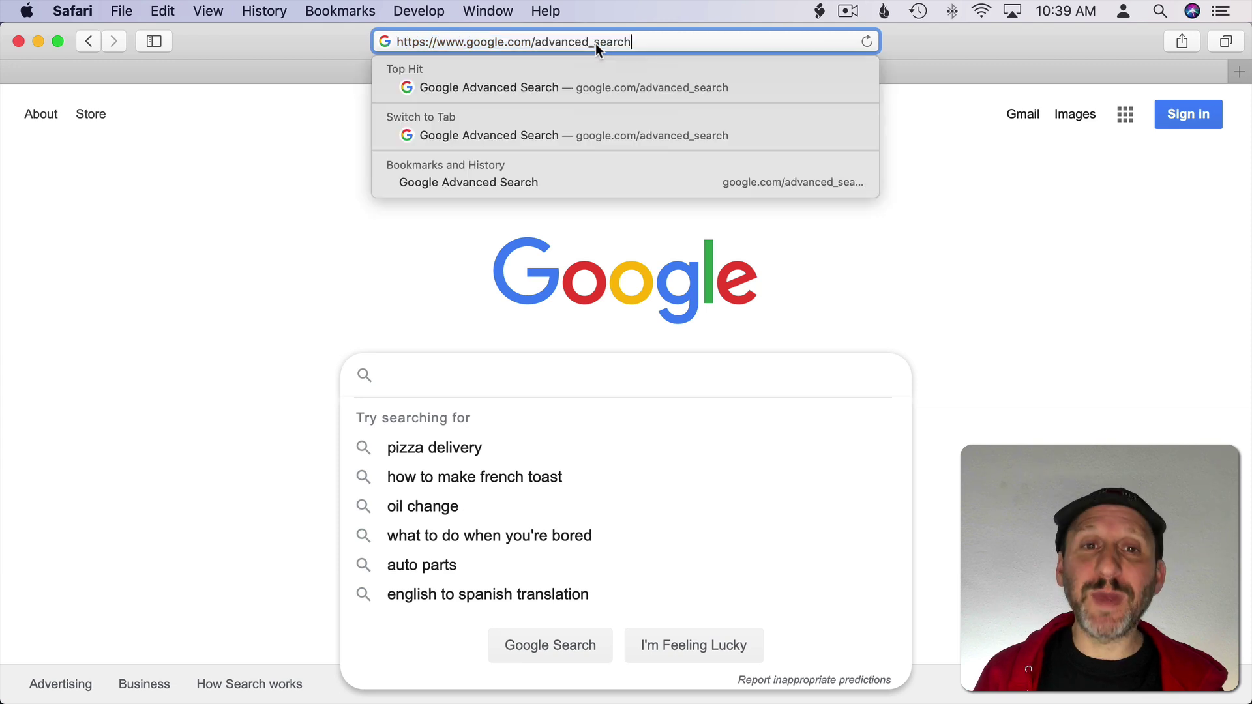
{"action": "key", "text": "Return"}
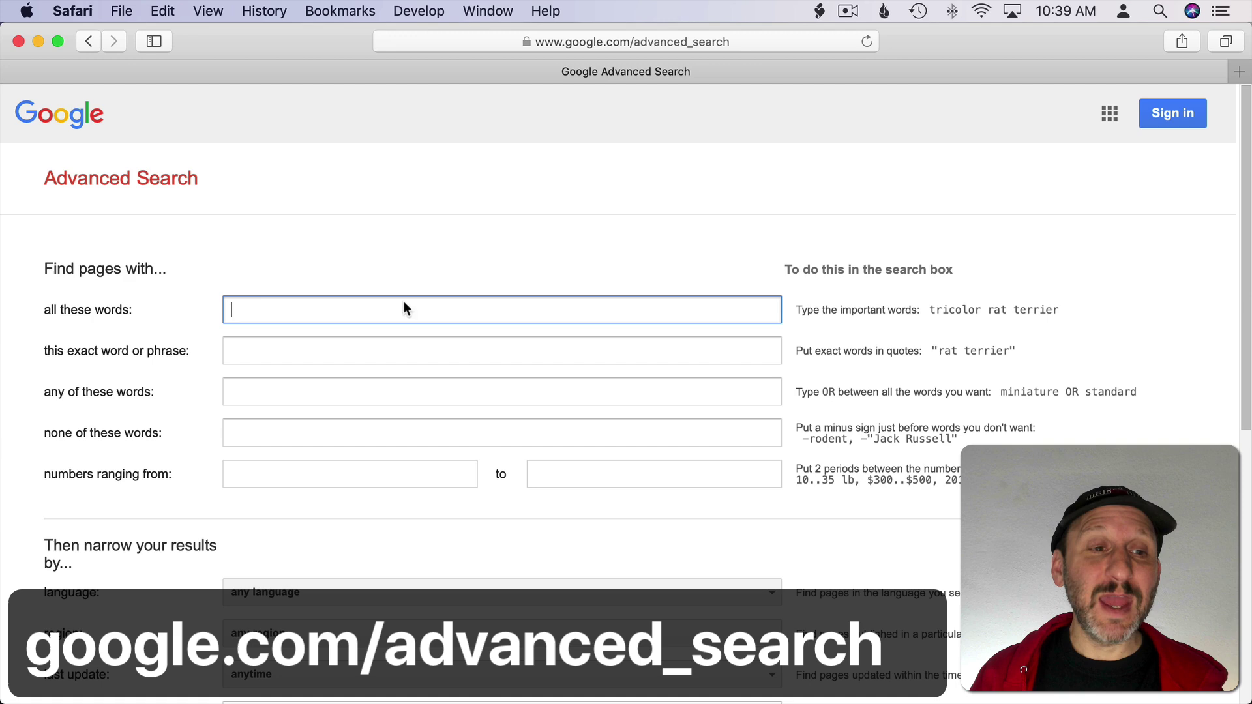
{"action": "scroll", "coordinate": [330, 466], "scroll_direction": "down", "scroll_amount": 5}
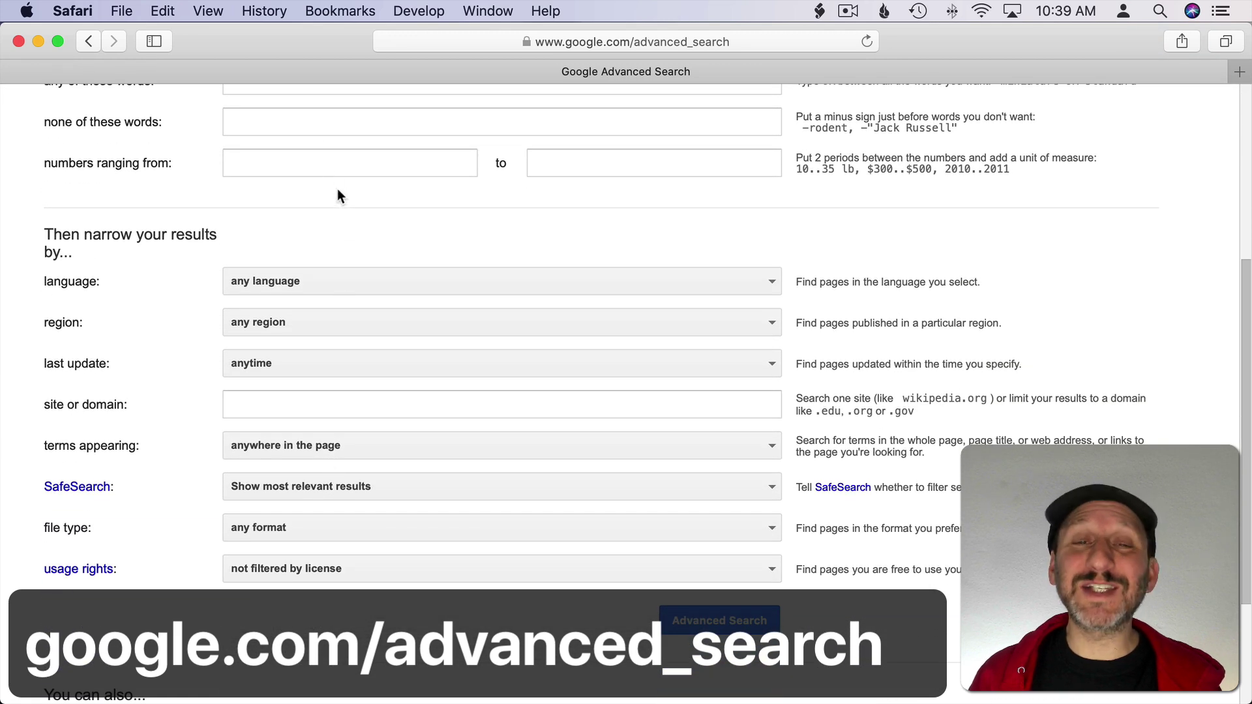
{"action": "scroll", "coordinate": [340, 482], "scroll_direction": "down", "scroll_amount": 3}
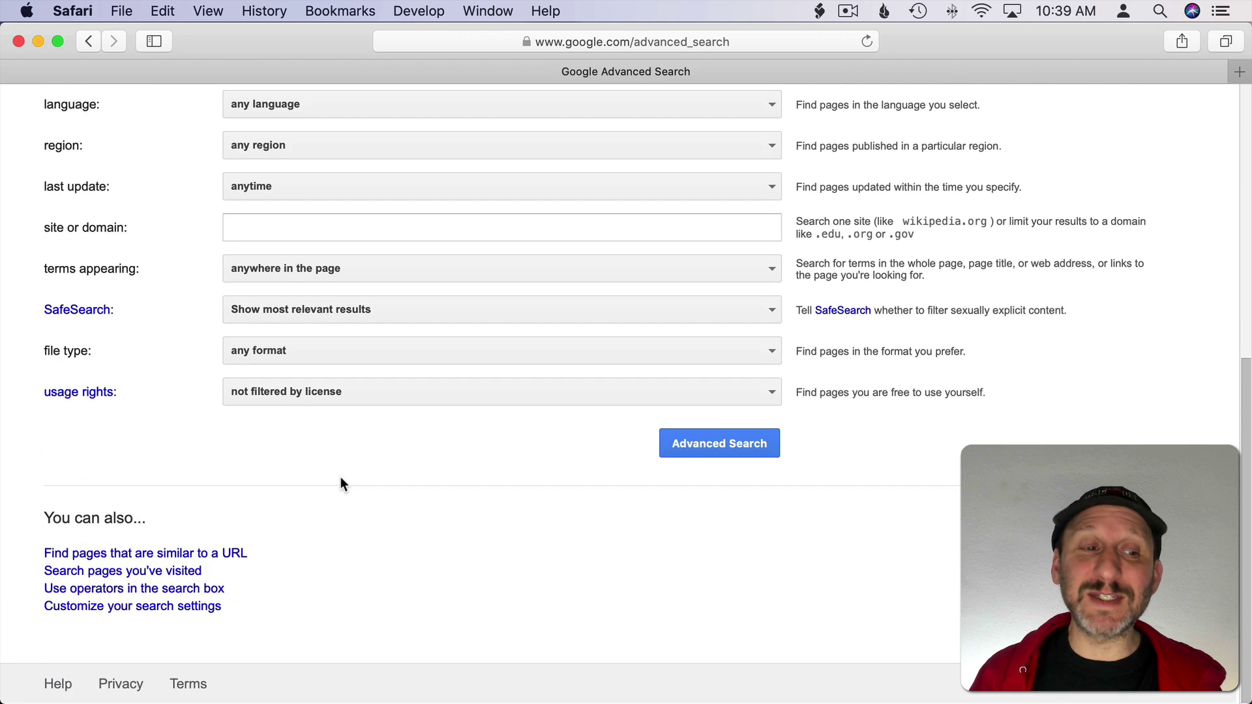
{"action": "key", "text": "super+r"}
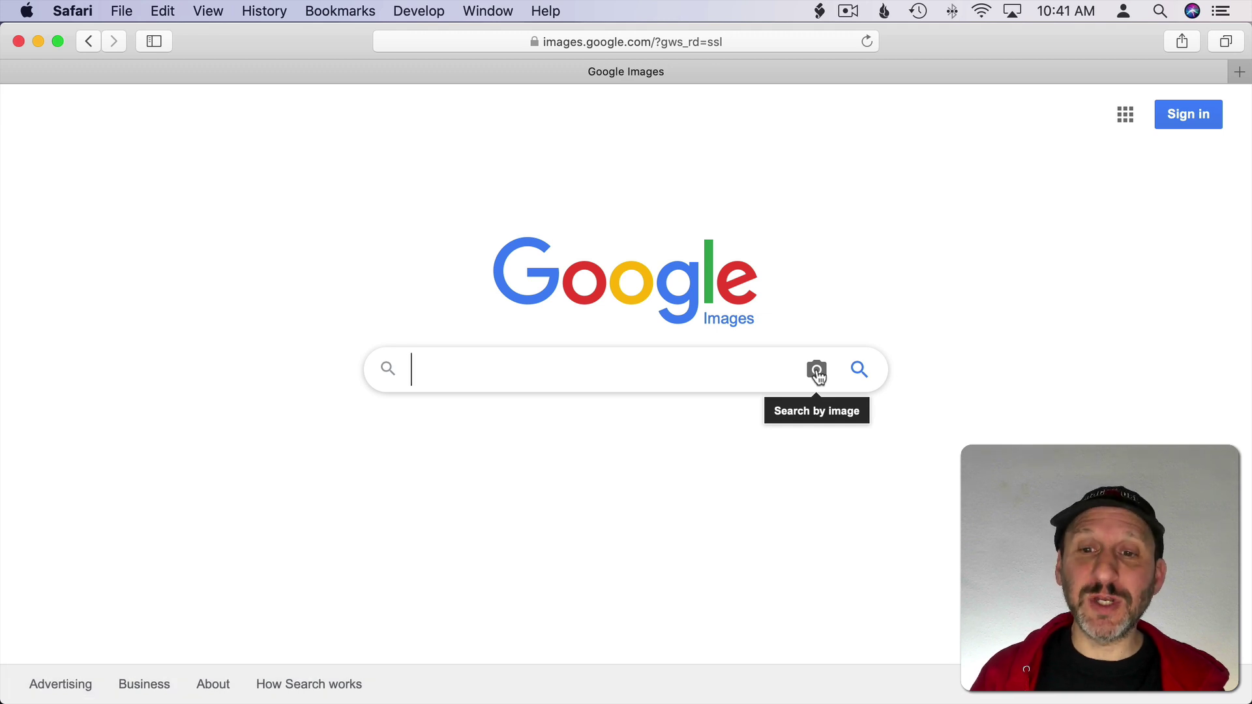
Search by image with the Big Ben JPG and scroll through similar images and matching pages.
{"action": "left_click", "coordinate": [817, 371]}
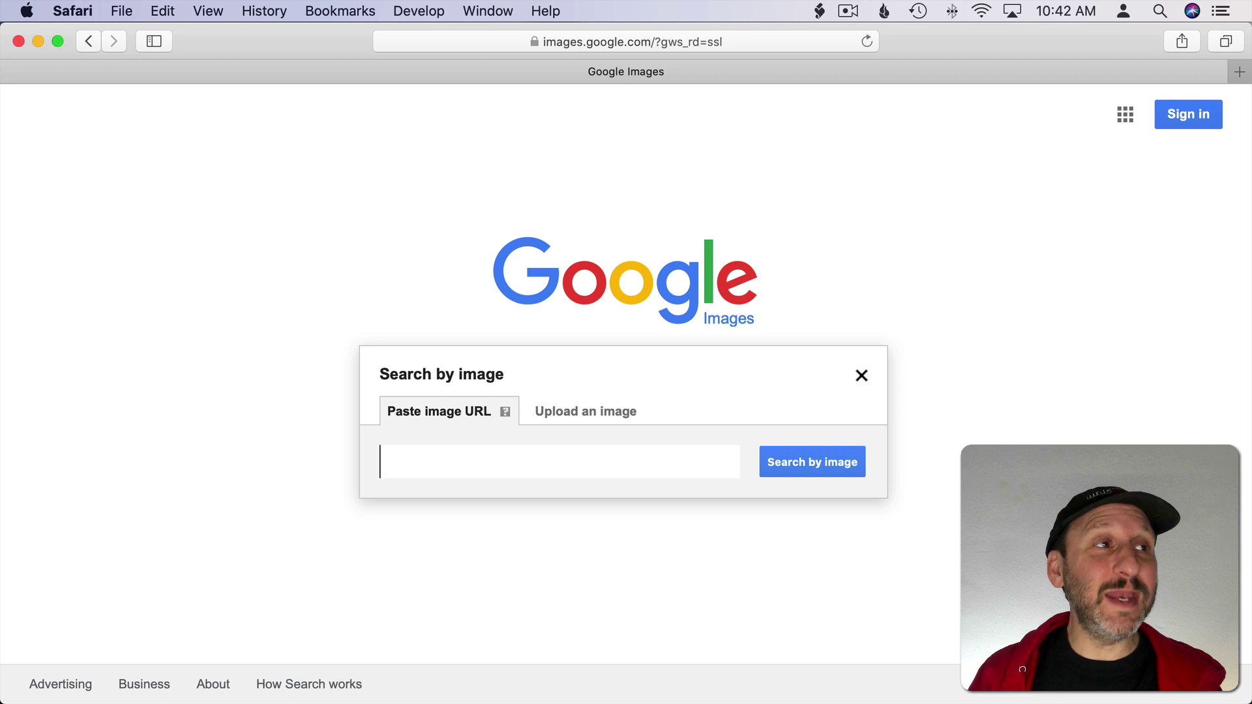
{"action": "left_click_drag", "start_coordinate": [0, 143], "coordinate": [479, 460]}
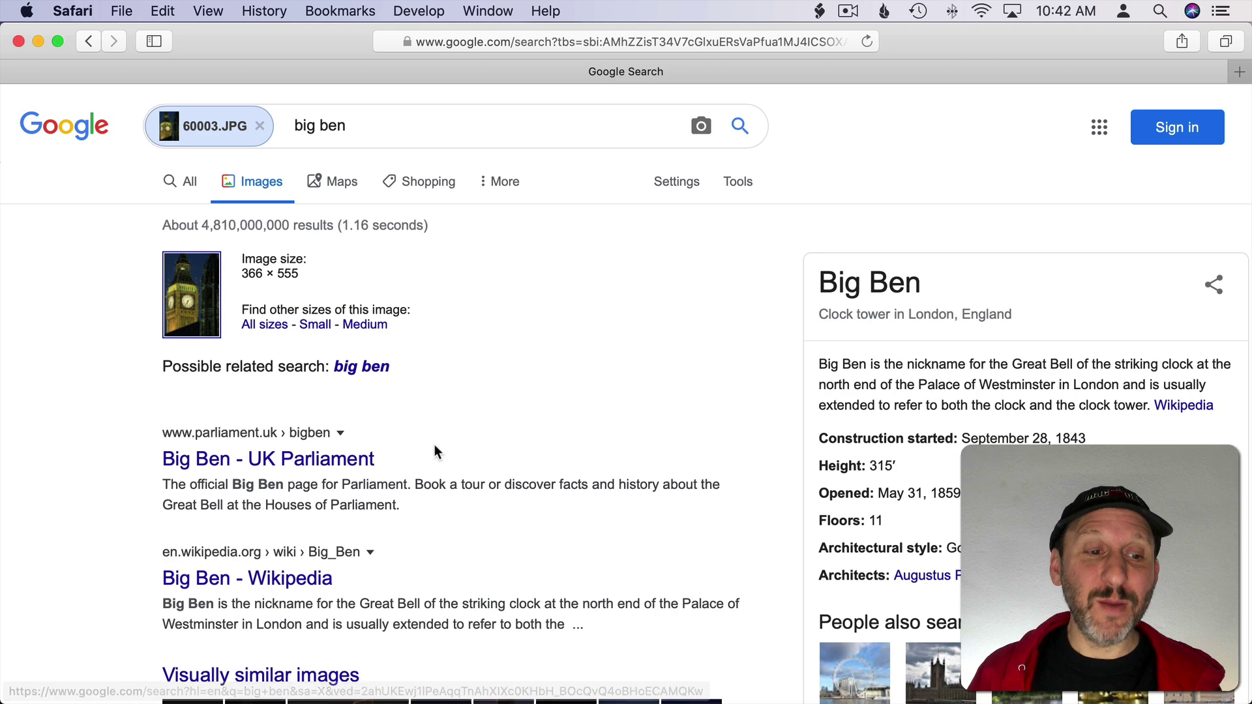
{"action": "scroll", "coordinate": [435, 446], "scroll_direction": "down", "scroll_amount": 5}
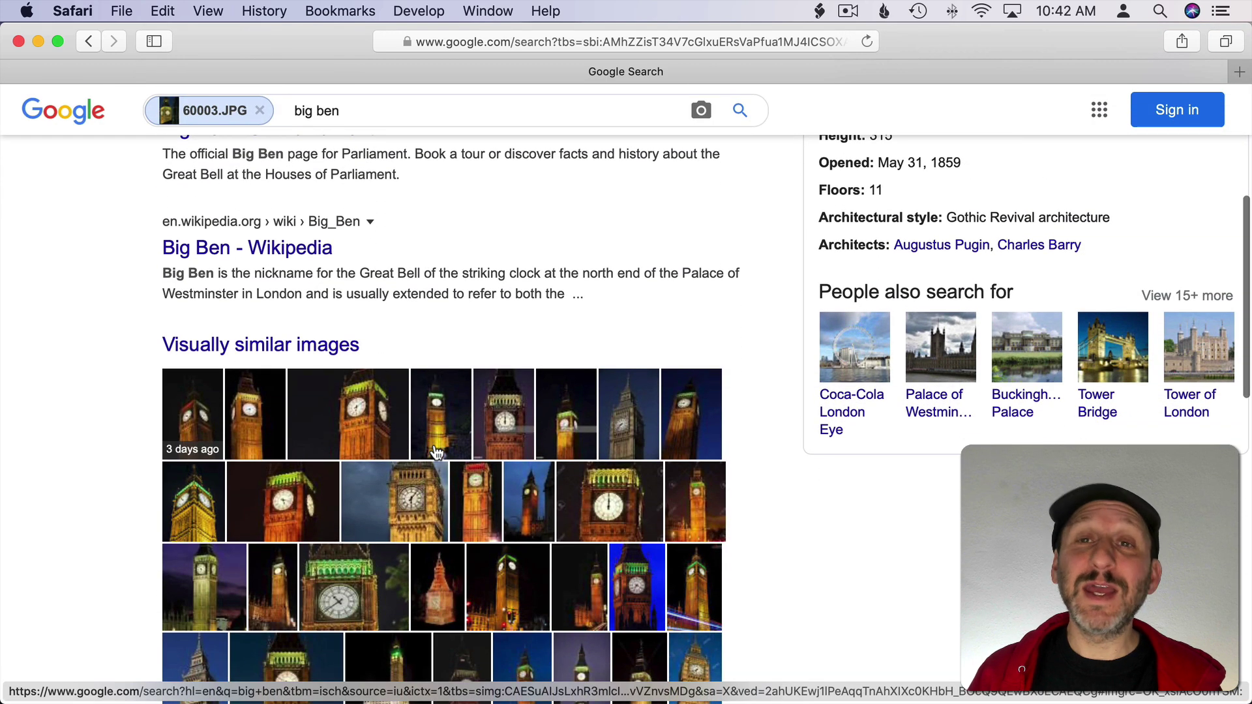
{"action": "scroll", "coordinate": [320, 215], "scroll_direction": "down", "scroll_amount": 1}
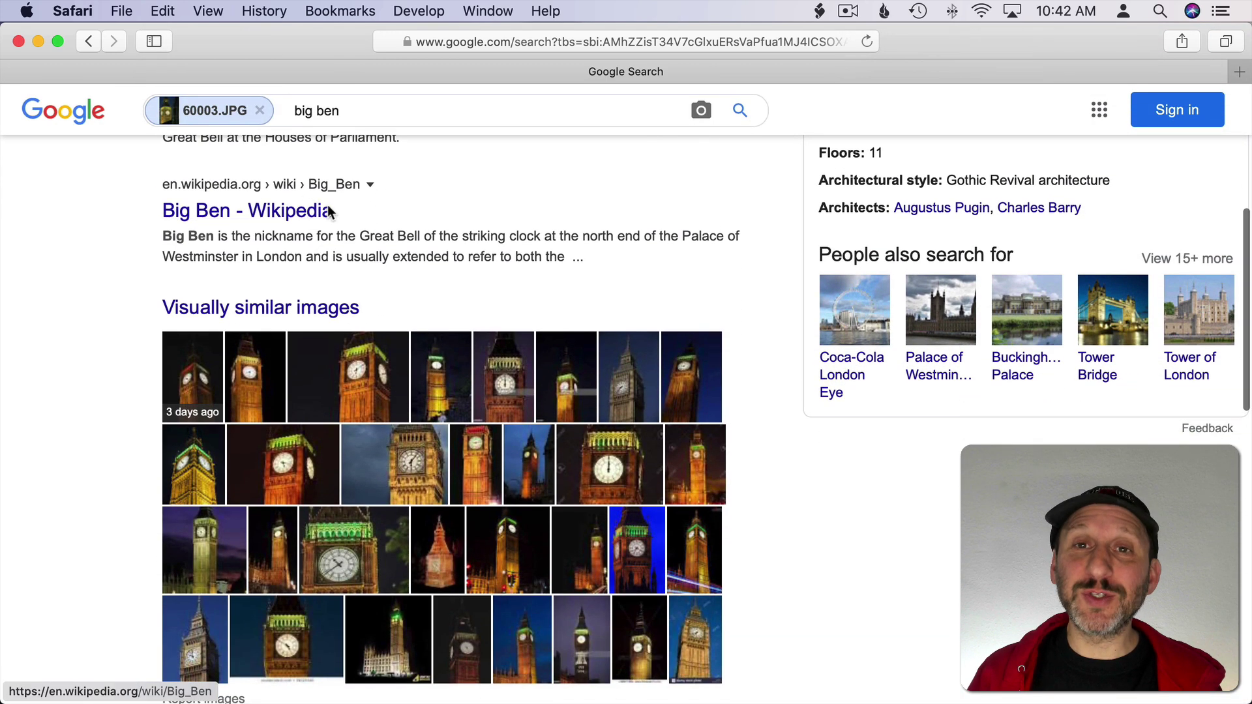
{"action": "scroll", "coordinate": [327, 232], "scroll_direction": "down", "scroll_amount": 3}
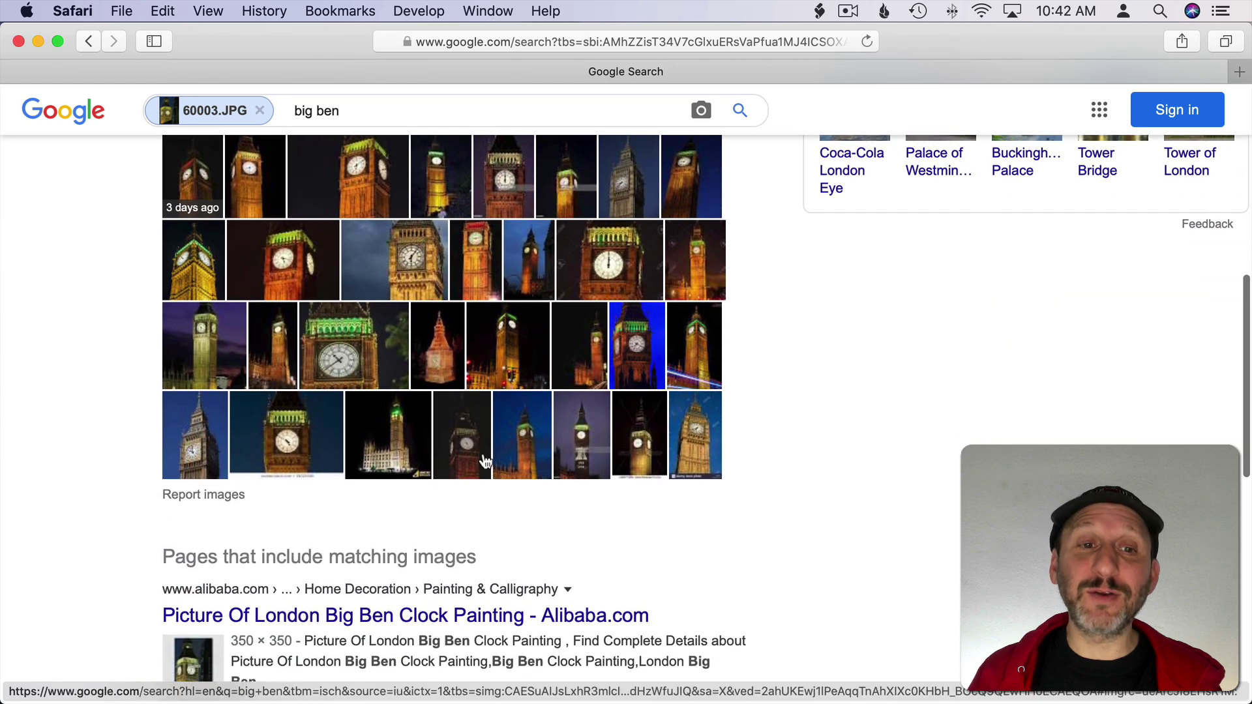
{"action": "scroll", "coordinate": [484, 461], "scroll_direction": "down", "scroll_amount": 2}
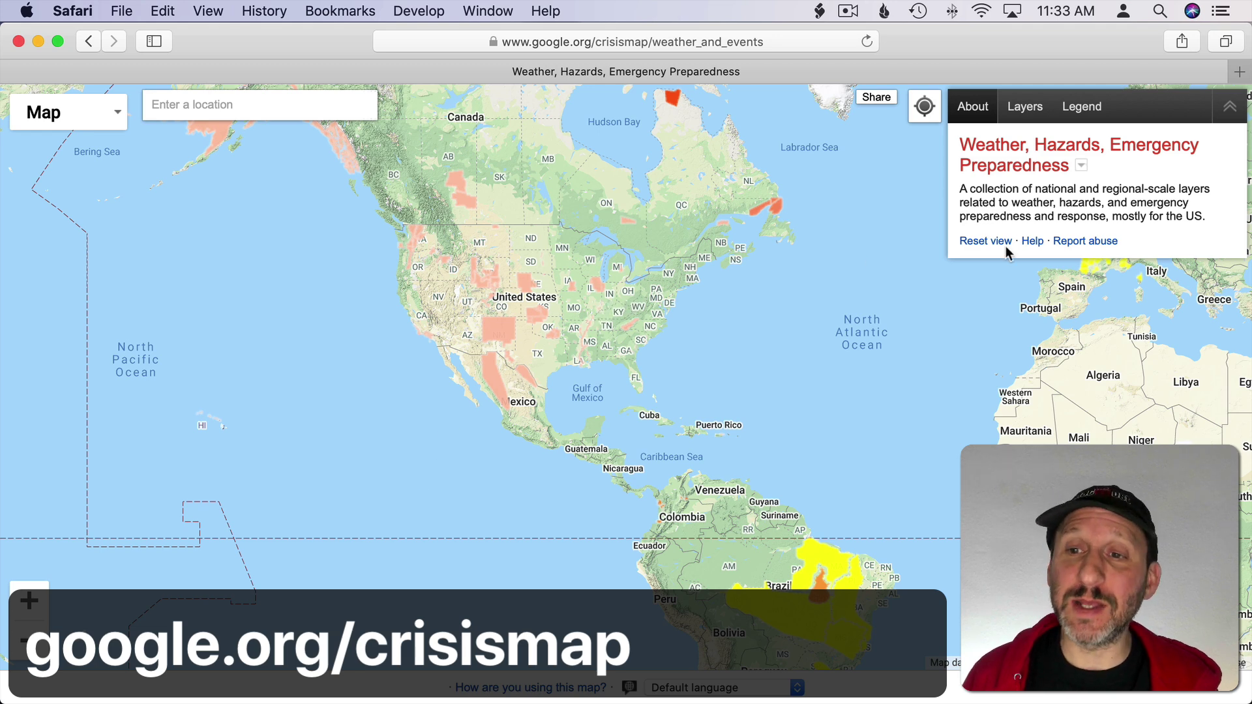
Open the Layers panel and scroll through the weather and hazards layers.
{"action": "left_click", "coordinate": [1025, 109]}
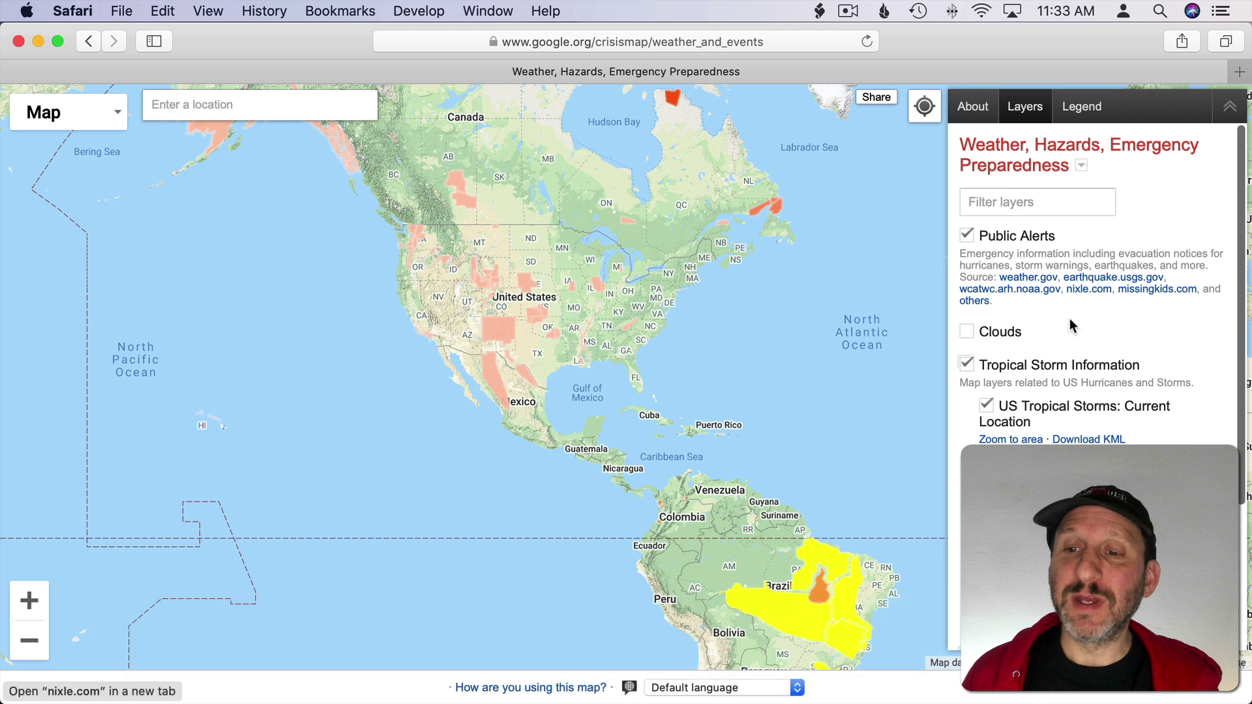
{"action": "scroll", "coordinate": [1046, 419], "scroll_direction": "down", "scroll_amount": 3}
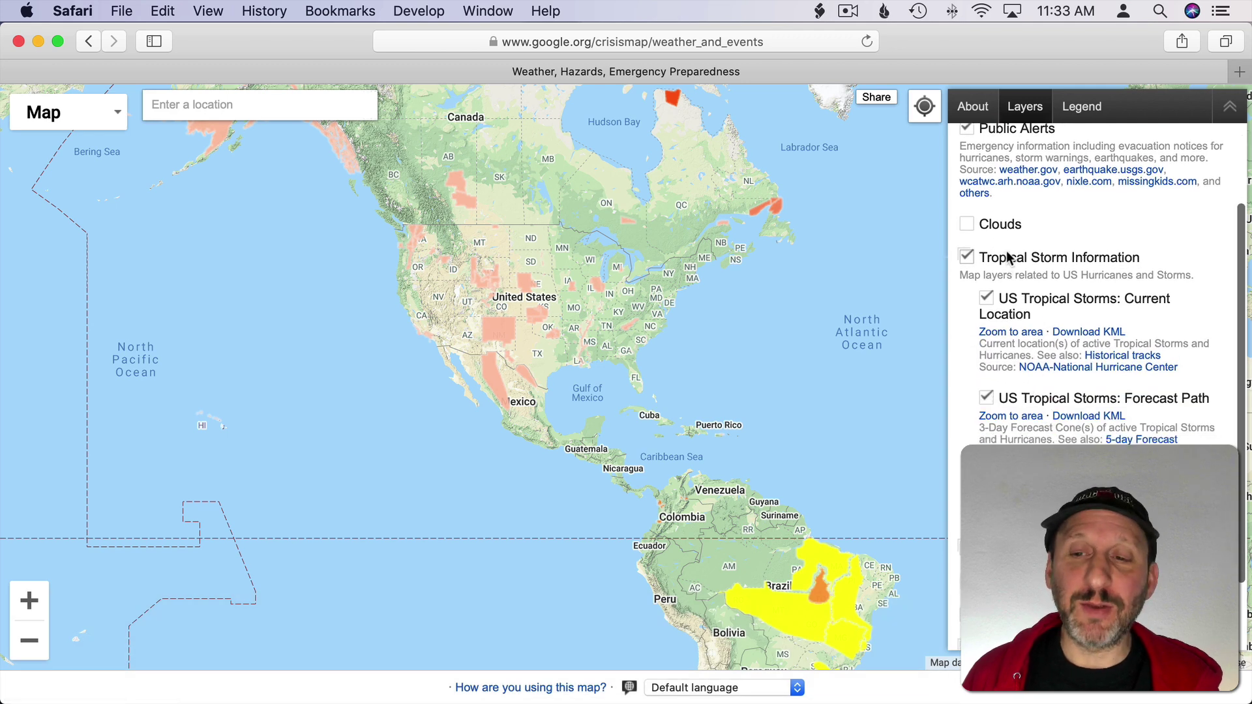
{"action": "scroll", "coordinate": [1021, 431], "scroll_direction": "down", "scroll_amount": 3}
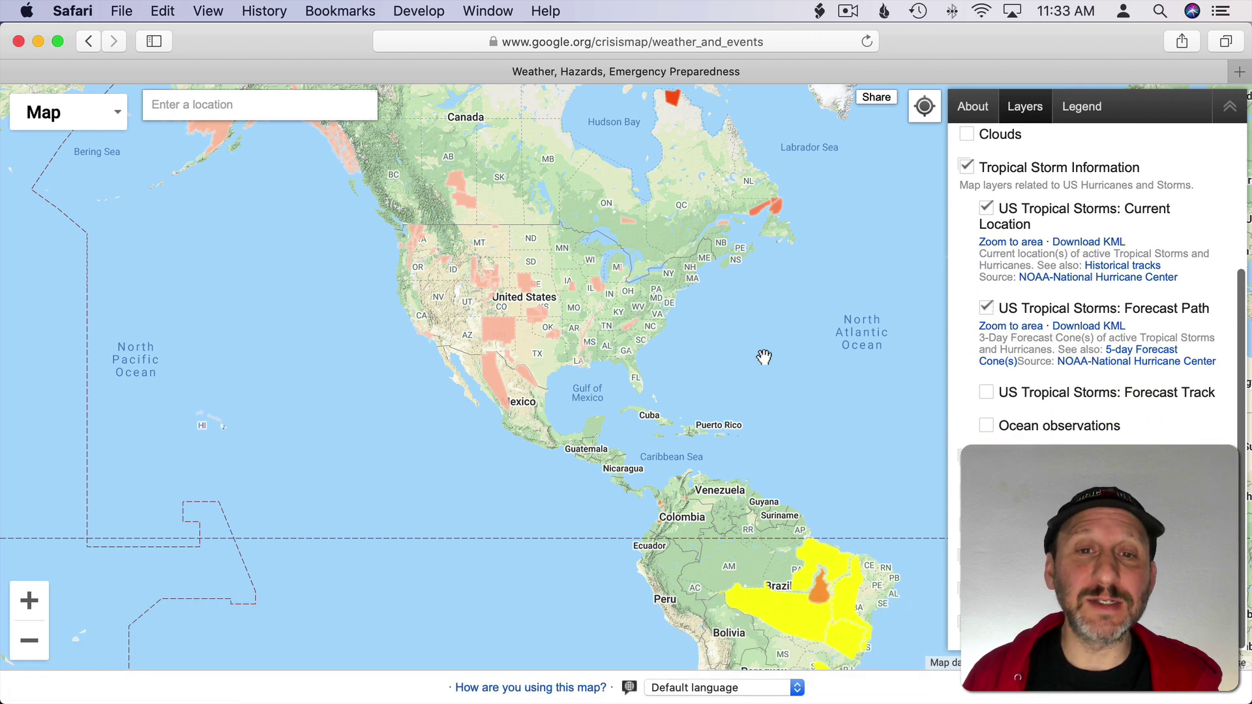
Zoom the map in three levels and centre it on the Gulf Coast around Mississippi.
{"action": "left_click_drag", "start_coordinate": [509, 300], "coordinate": [383, 310]}
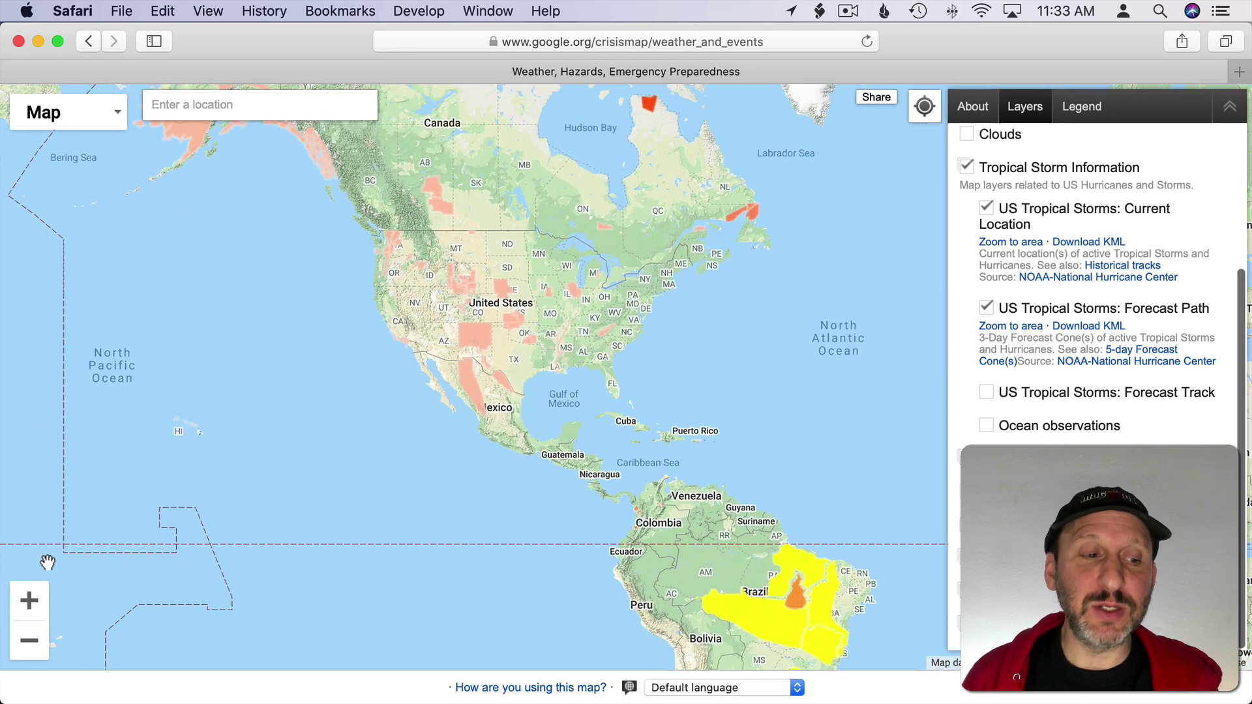
{"action": "left_click", "coordinate": [28, 601]}
{"action": "left_click", "coordinate": [28, 600]}
{"action": "left_click", "coordinate": [28, 600]}
{"action": "left_click_drag", "start_coordinate": [124, 261], "coordinate": [637, 475]}
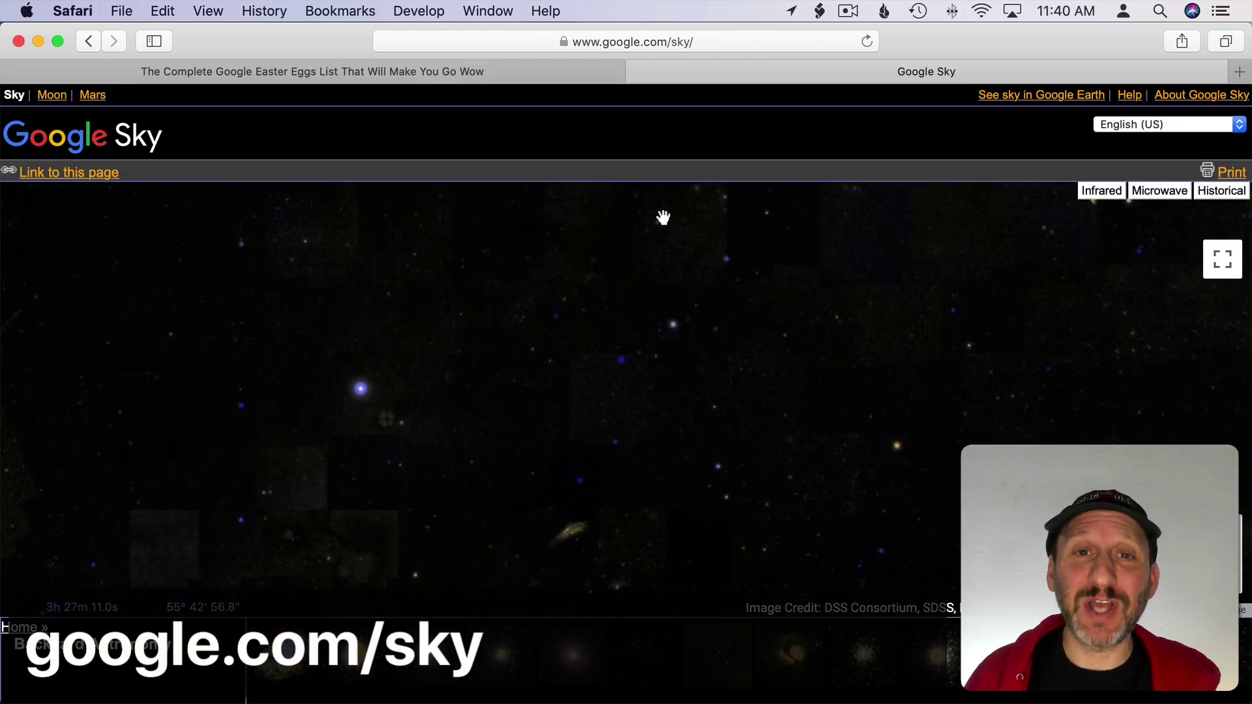
Toggle Historical artwork on and off, jump to the Crab Nebula, then open Google Moon.
{"action": "left_click", "coordinate": [1219, 193]}
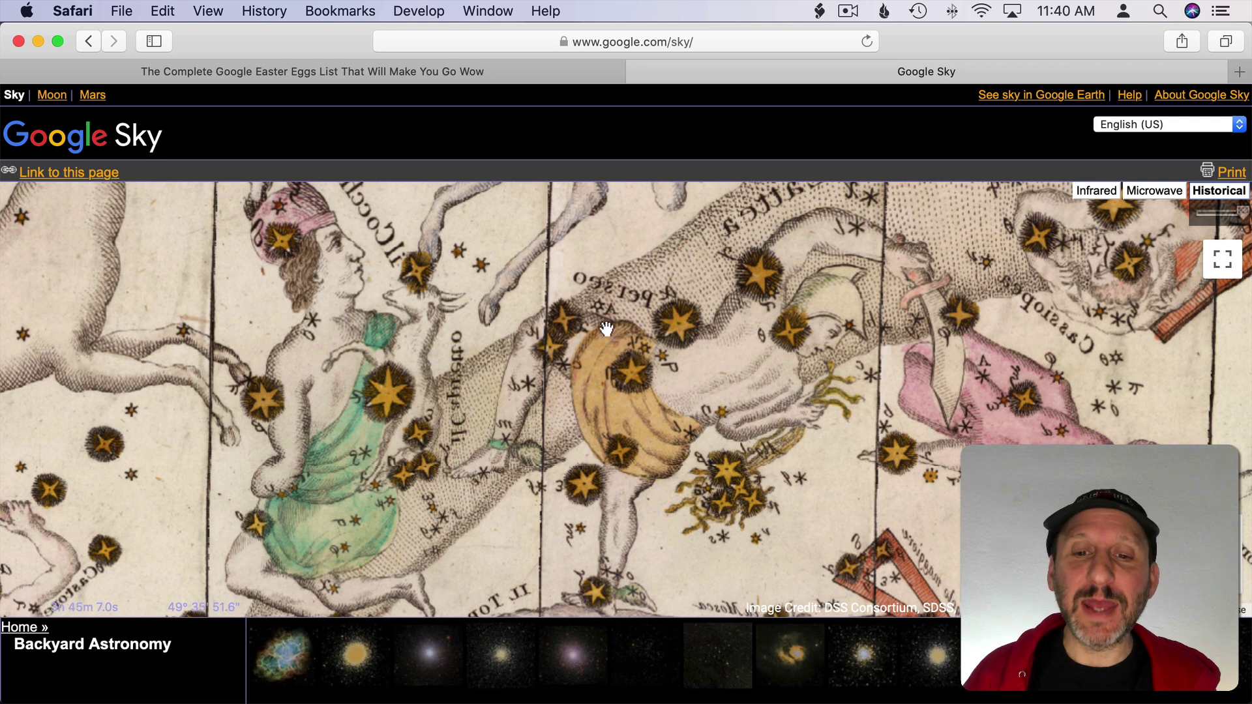
{"action": "left_click", "coordinate": [1220, 195]}
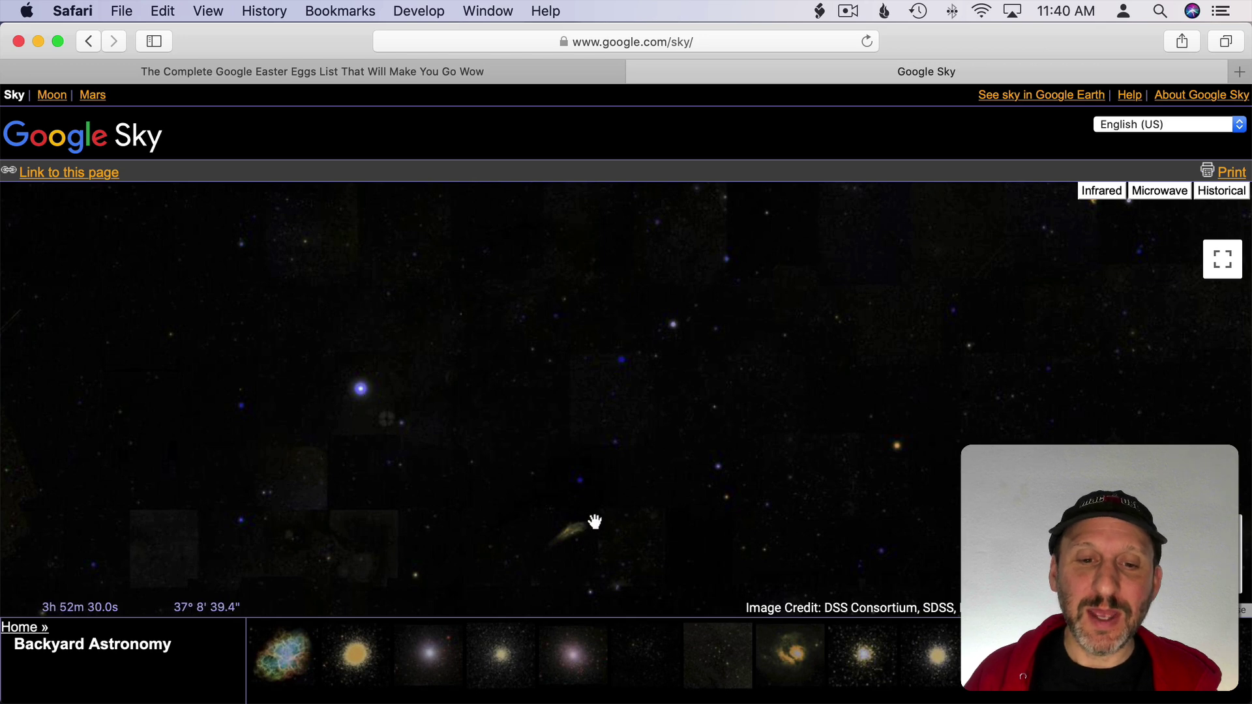
{"action": "left_click_drag", "start_coordinate": [592, 522], "coordinate": [615, 482]}
{"action": "left_click", "coordinate": [281, 652]}
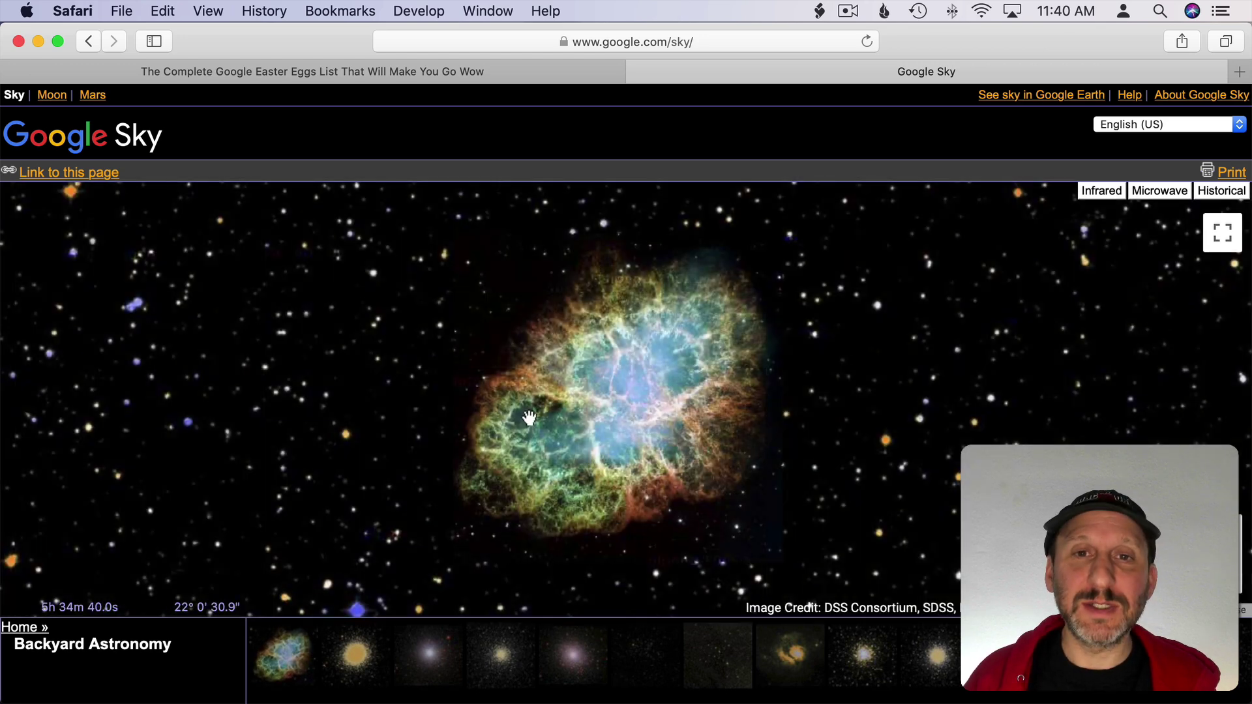
{"action": "left_click", "coordinate": [47, 96]}
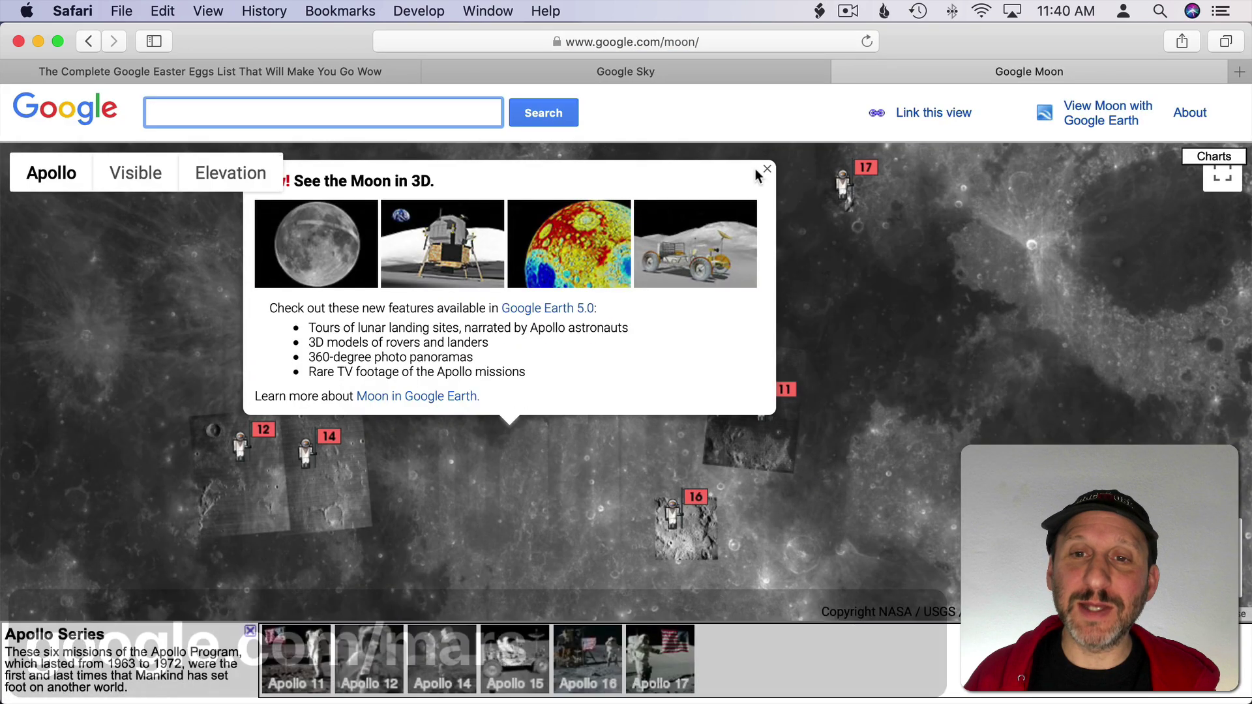
Dismiss the Moon 3D popup, close the Moon tab, and open Google Mars' elevation map.
{"action": "left_click", "coordinate": [769, 173]}
{"action": "key", "text": "super+w"}
{"action": "left_click", "coordinate": [92, 93]}
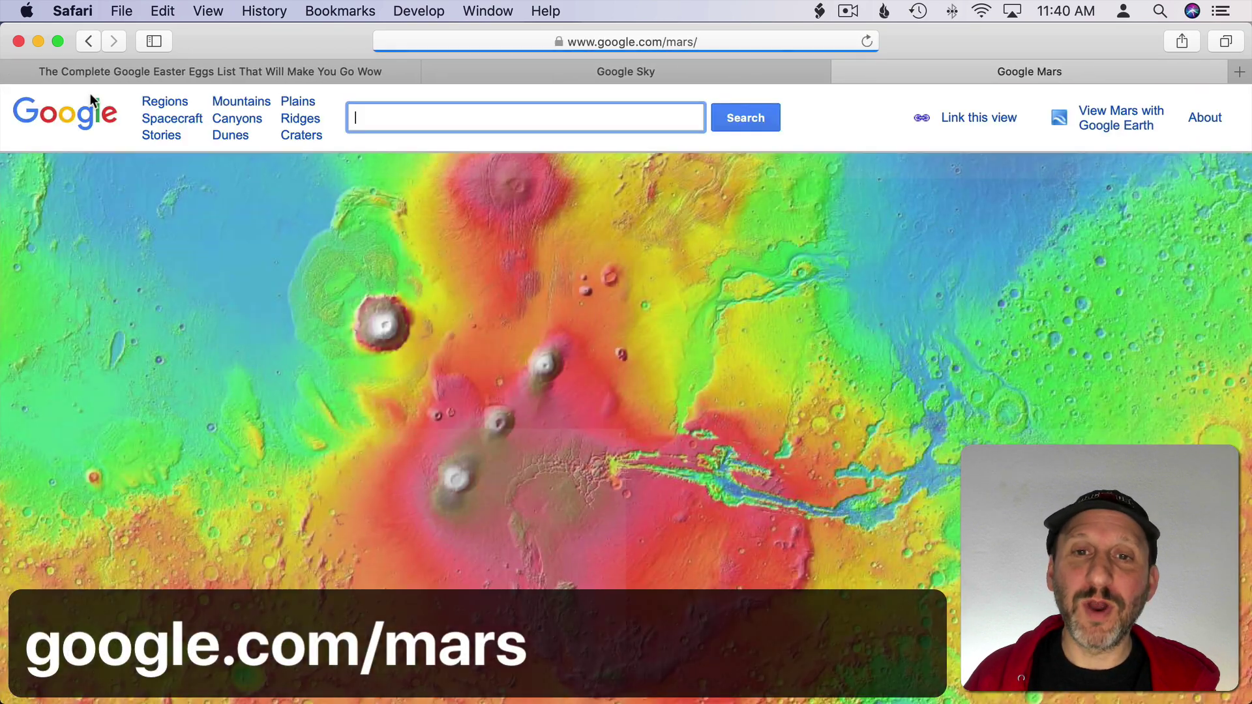